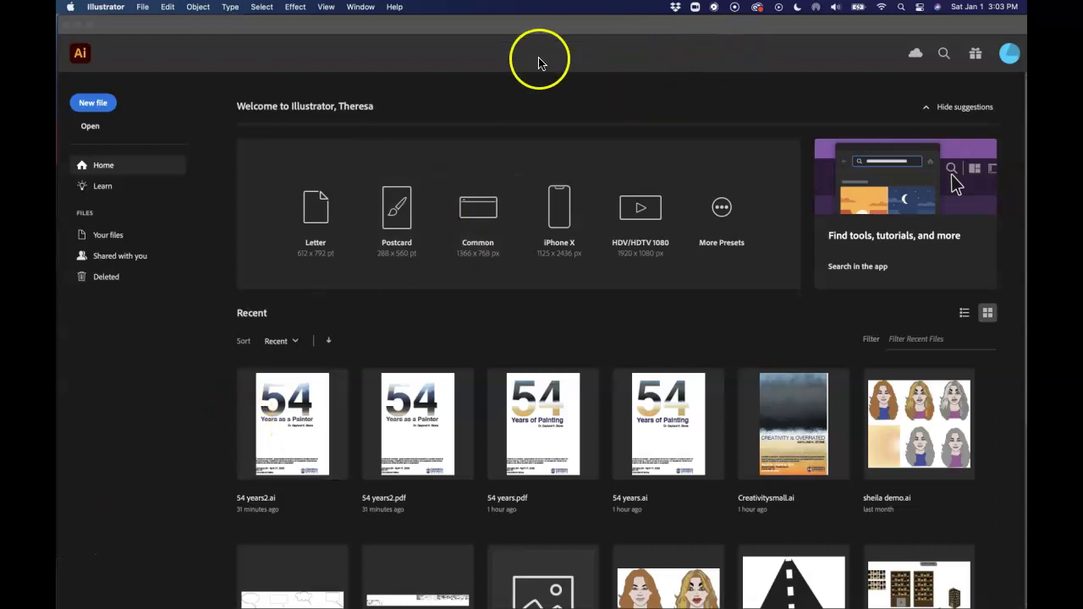
Browse the list of installed Adobe apps, then return to Illustrator
click(757, 8)
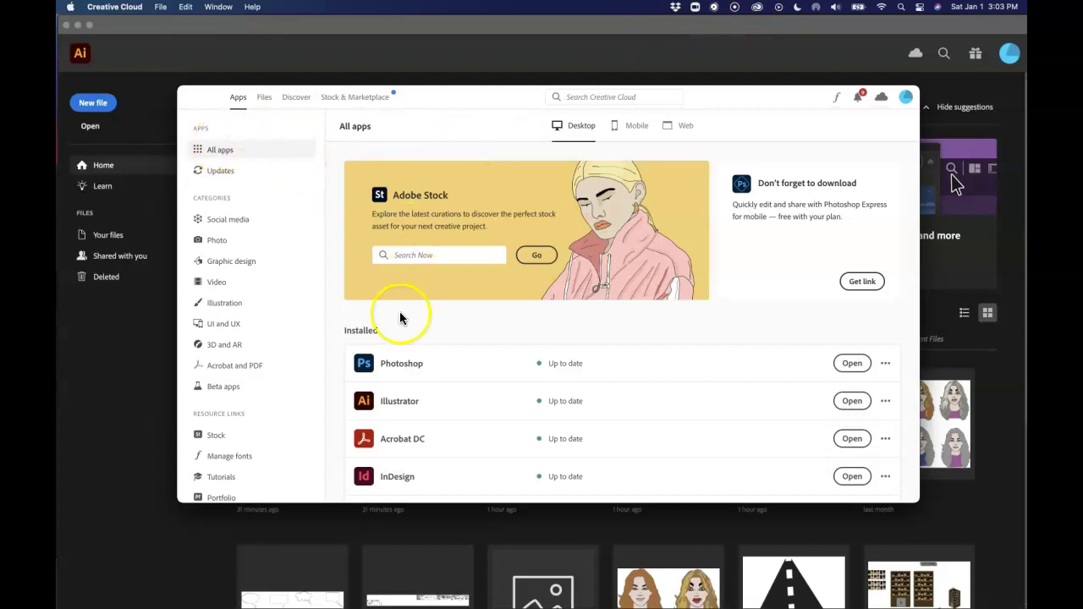
scroll(463, 416, down, 3)
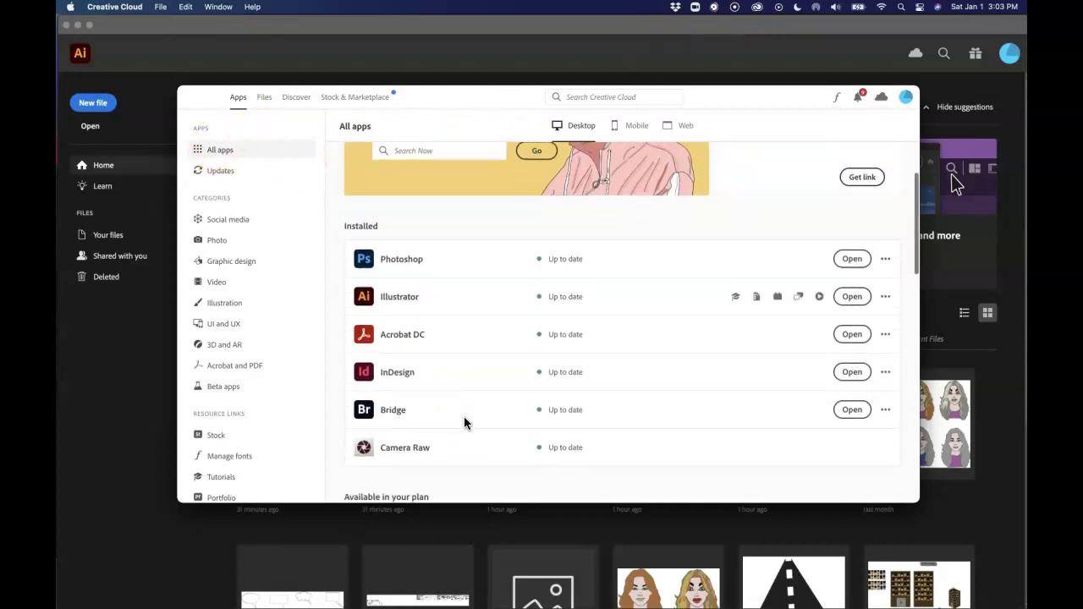
scroll(463, 416, up, 1)
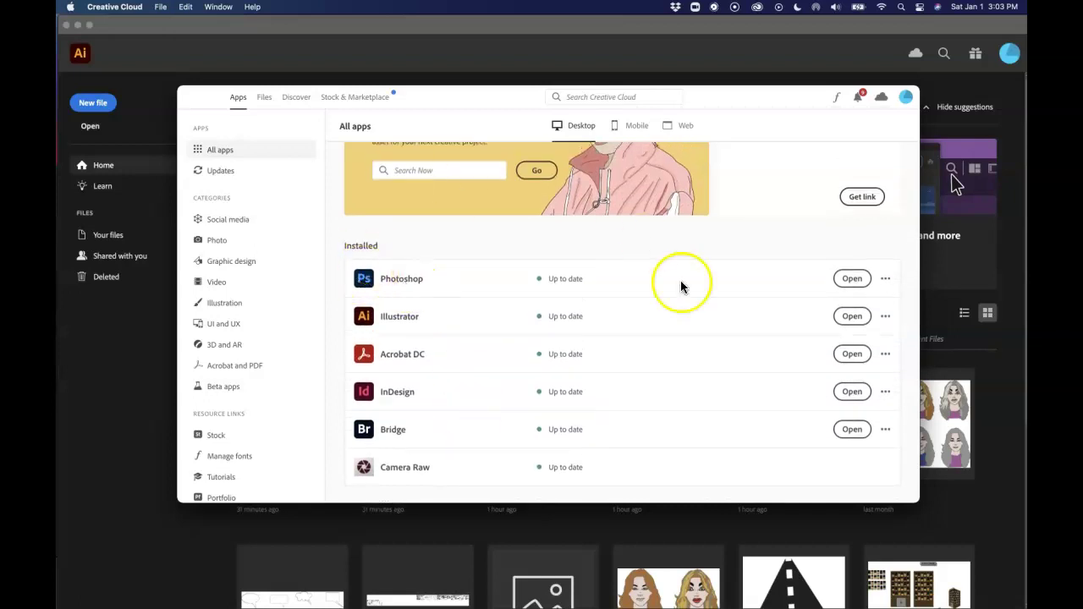
mouse_move(407, 326)
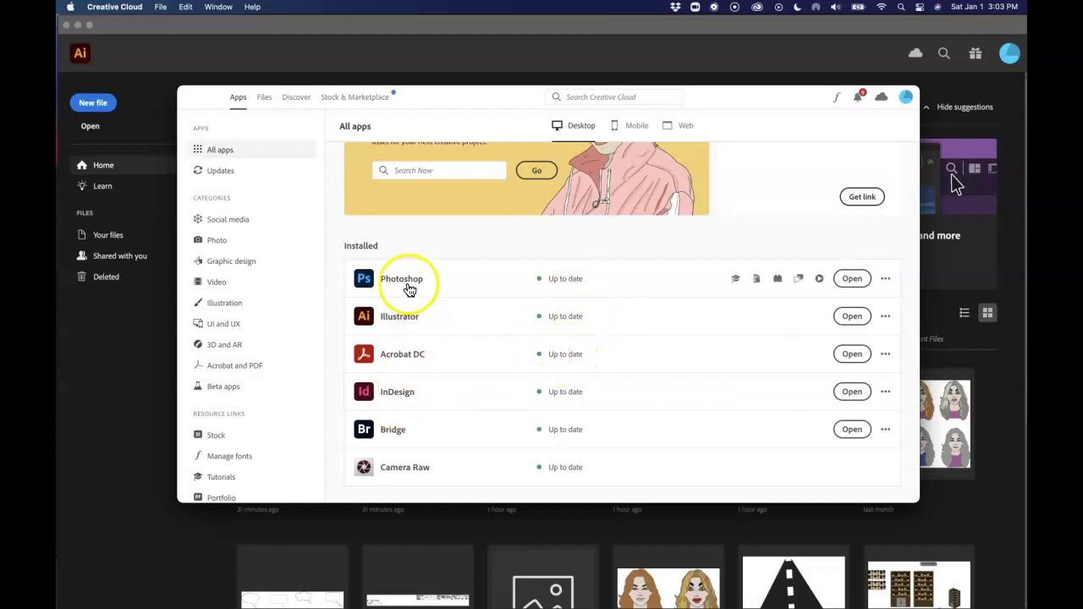
scroll(455, 448, down, 3)
scroll(453, 451, down, 4)
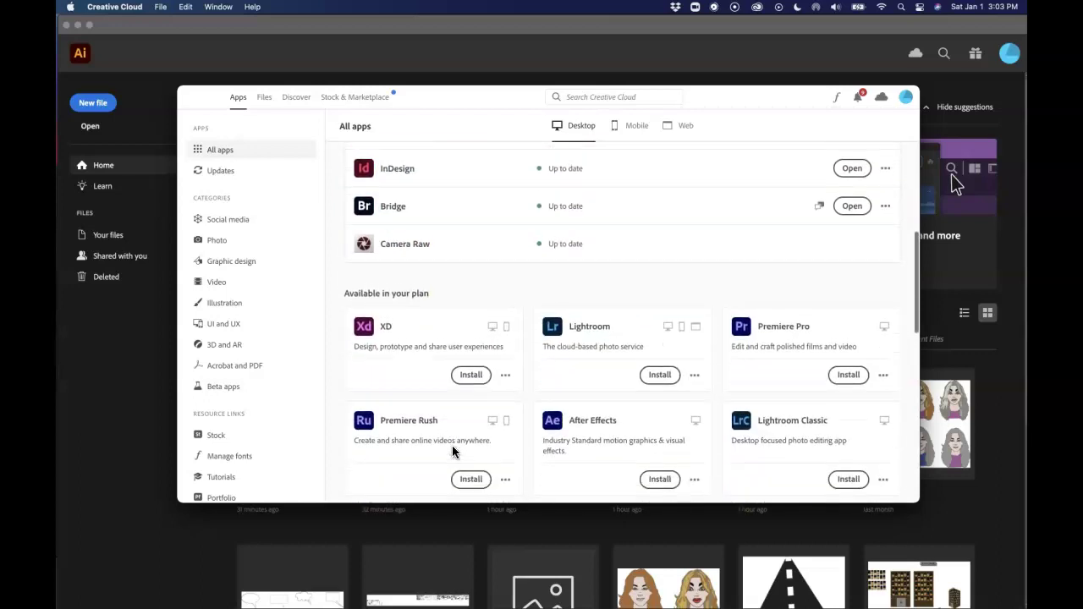
scroll(453, 451, down, 2)
scroll(453, 451, down, 3)
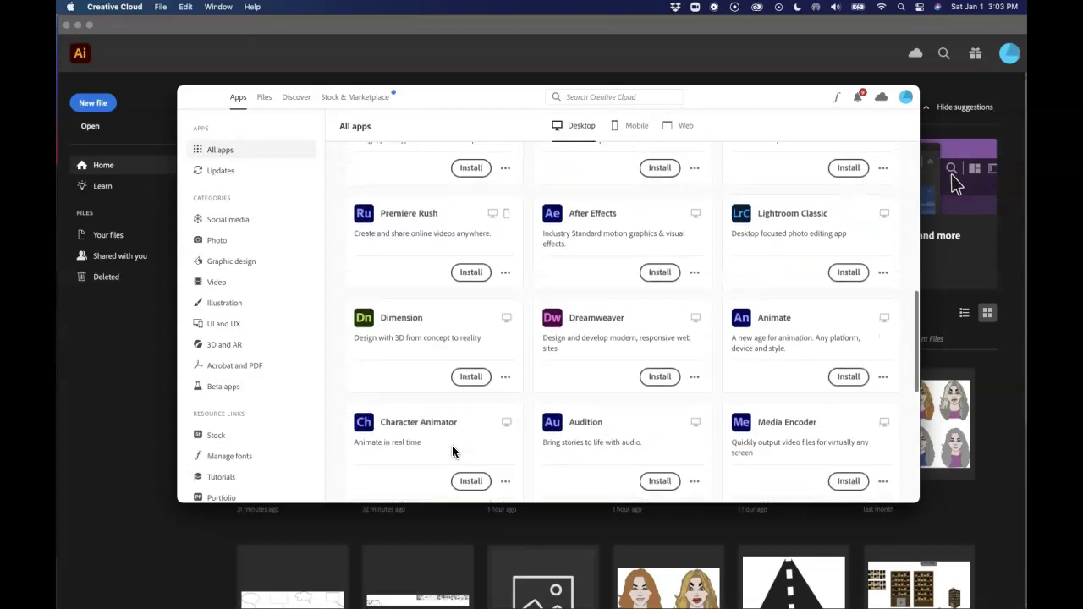
scroll(453, 451, down, 2)
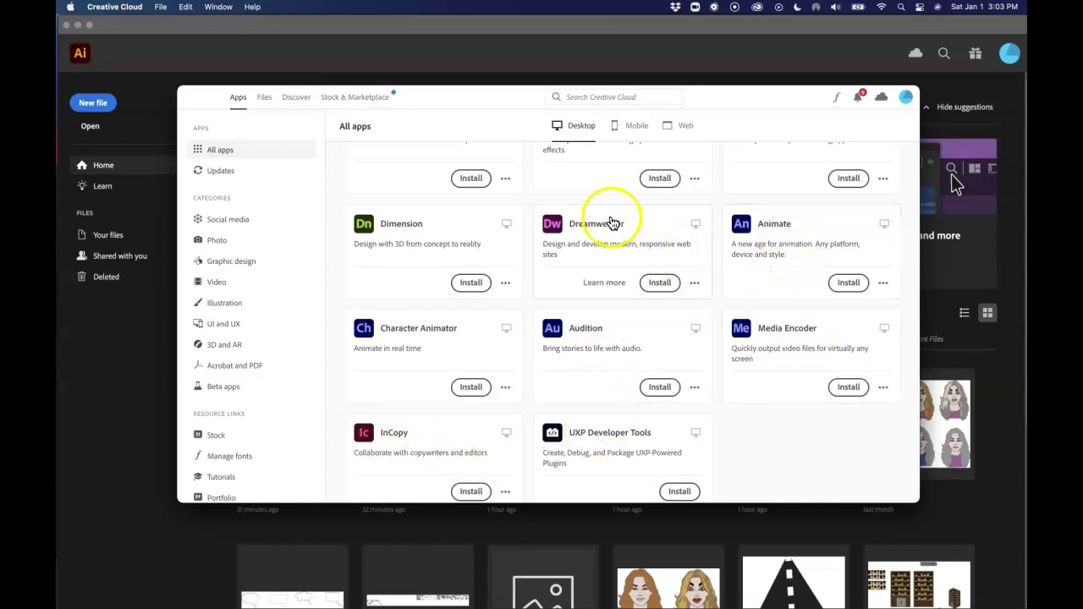
scroll(431, 243, up, 5)
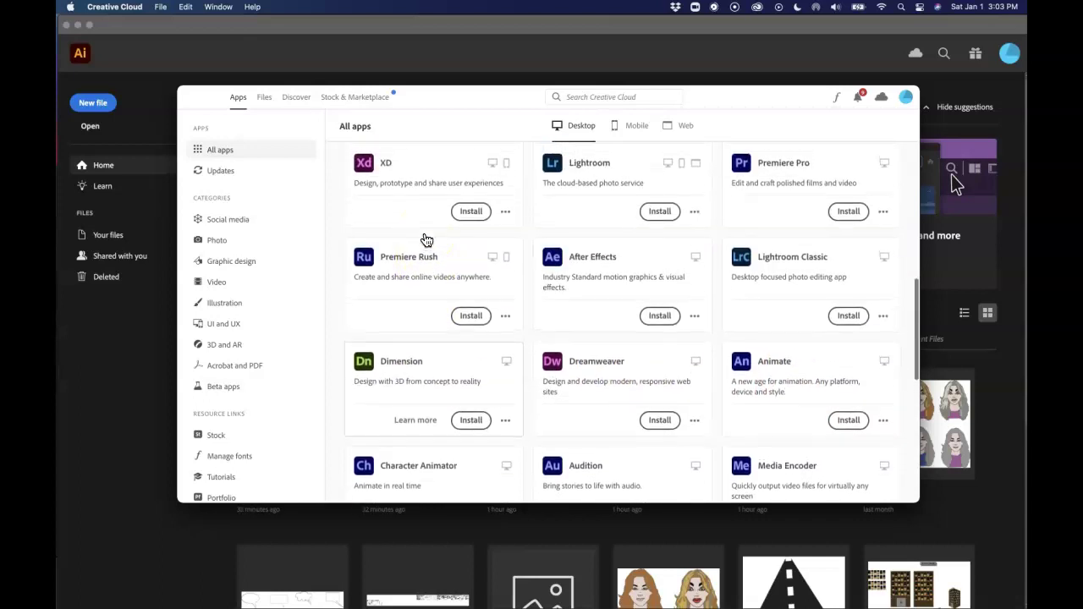
scroll(427, 240, up, 5)
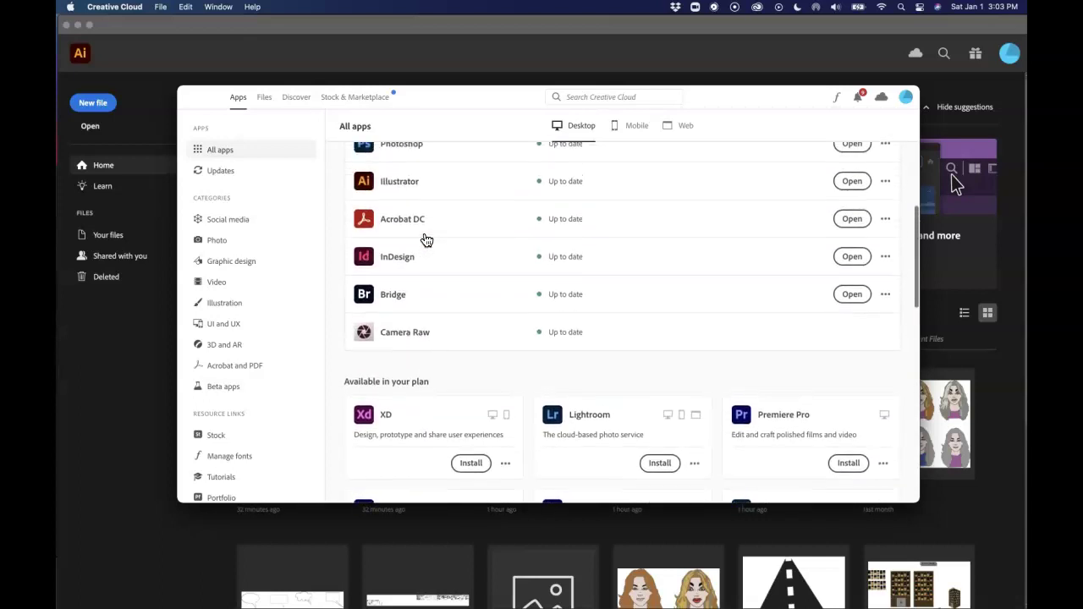
scroll(427, 242, up, 1)
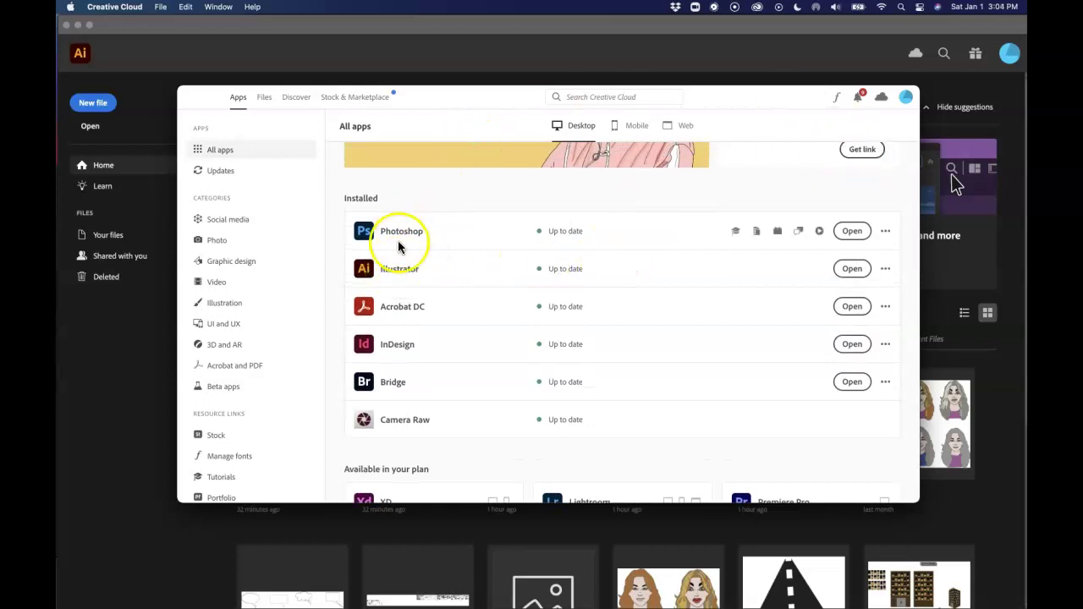
mouse_move(398, 273)
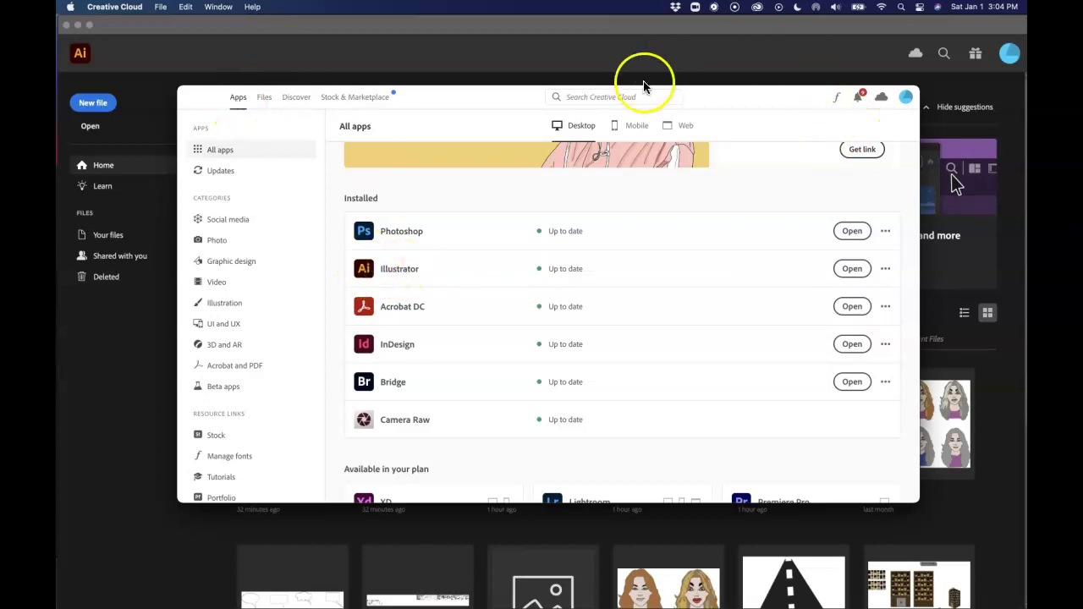
click(623, 61)
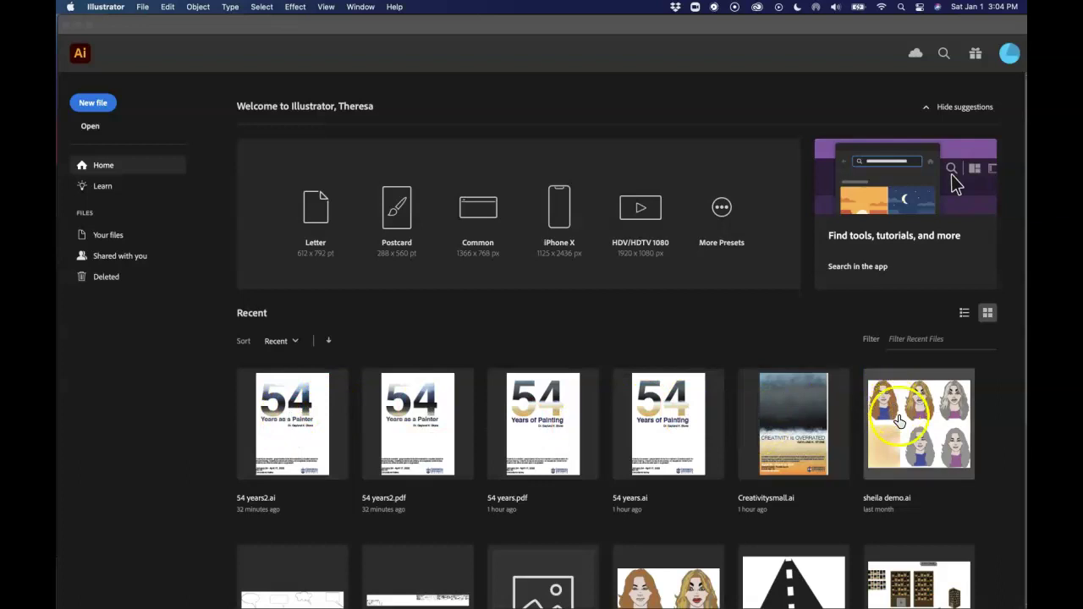
scroll(577, 584, down, 5)
scroll(577, 590, up, 5)
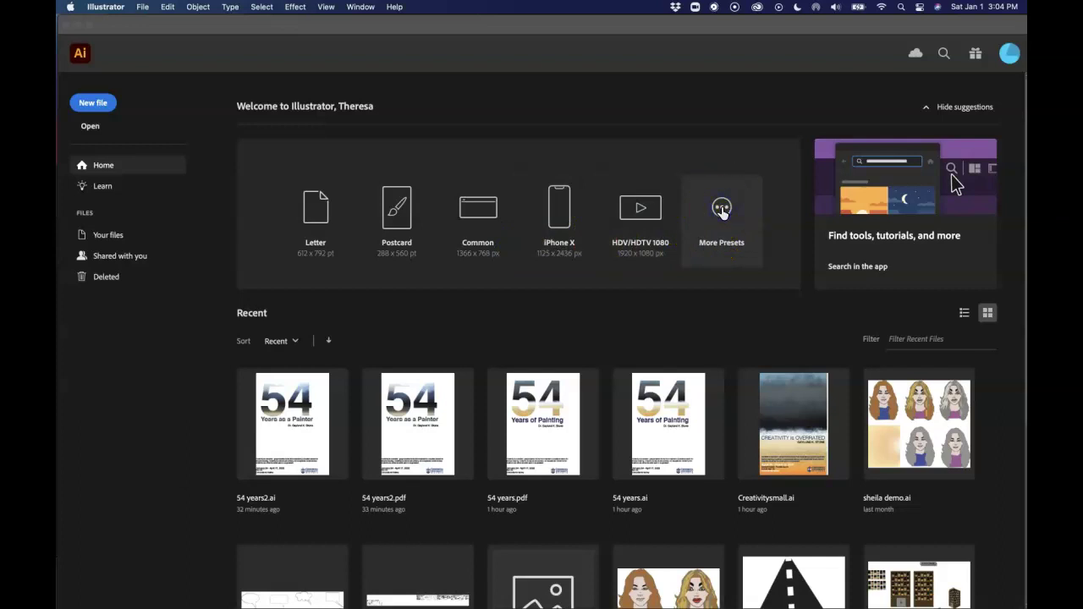
Choose the Print 8.5 x 11 in preset for a new document, keeping Inches units
click(722, 210)
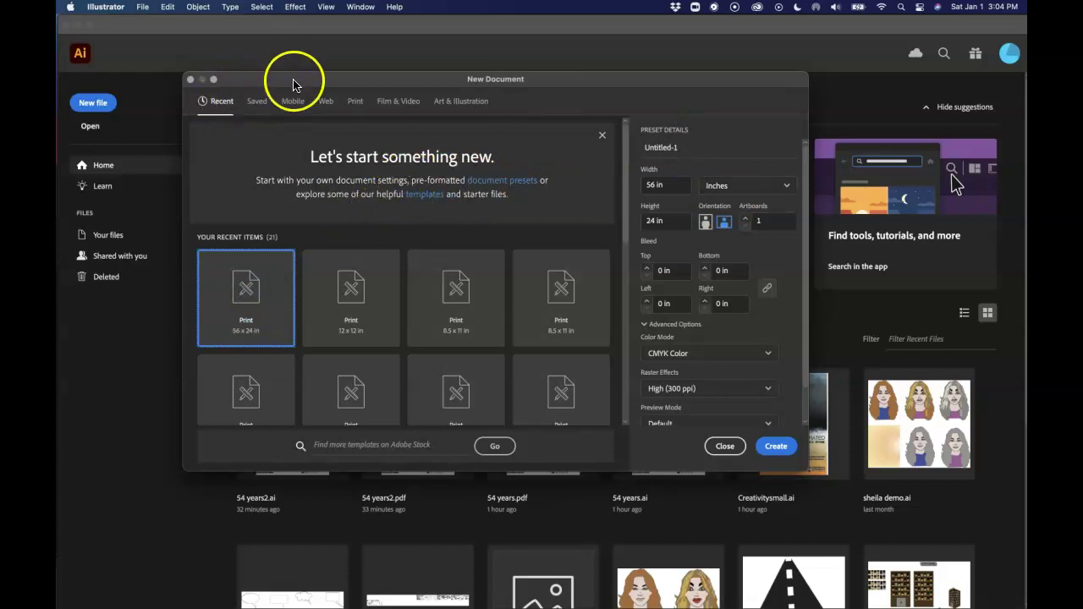
drag(293, 83, 321, 111)
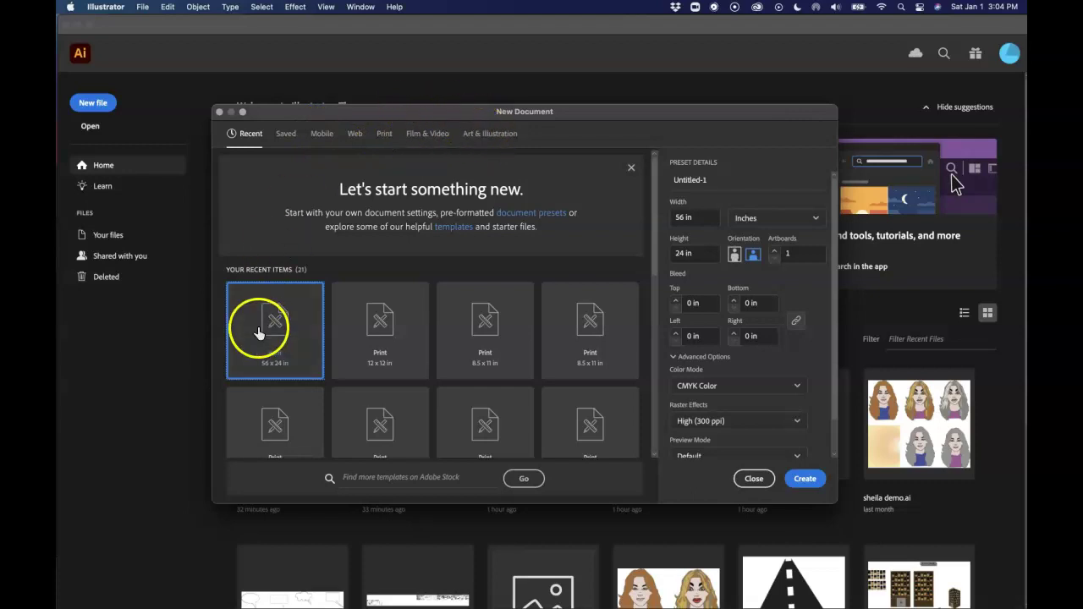
click(484, 330)
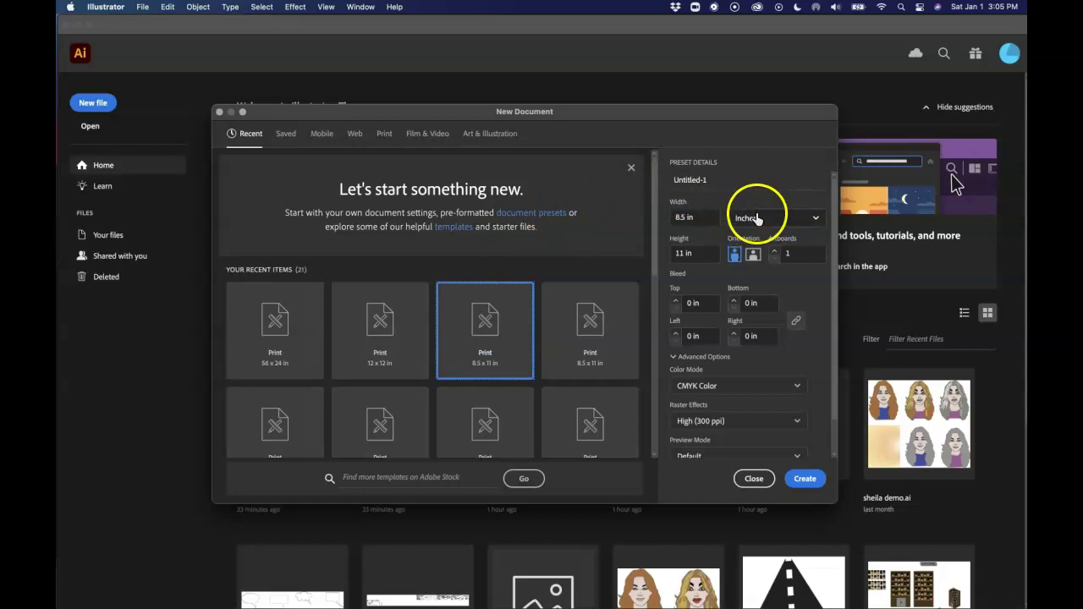
click(817, 220)
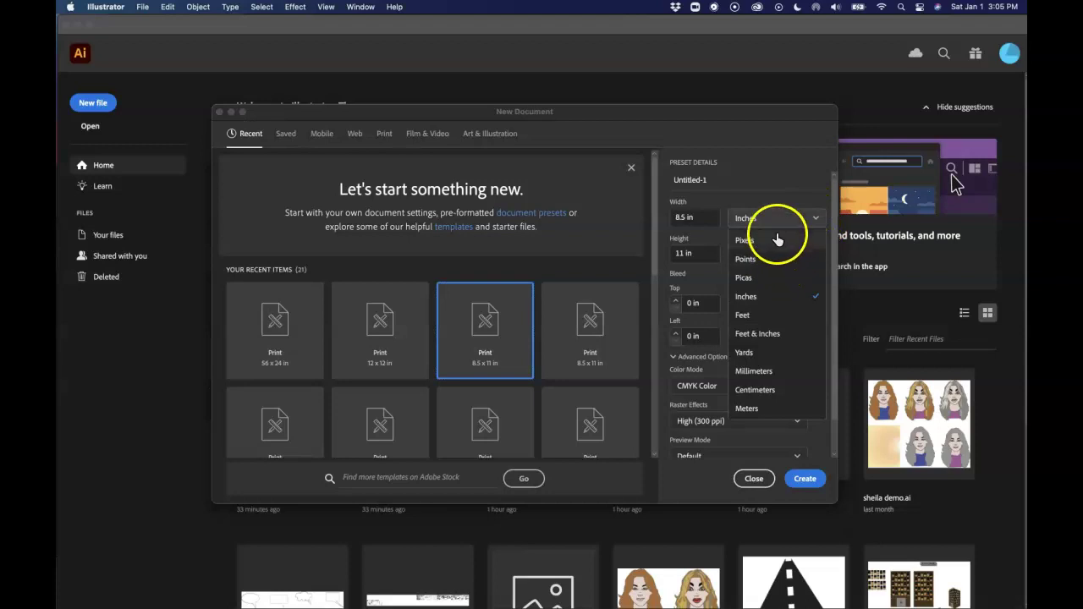
click(772, 298)
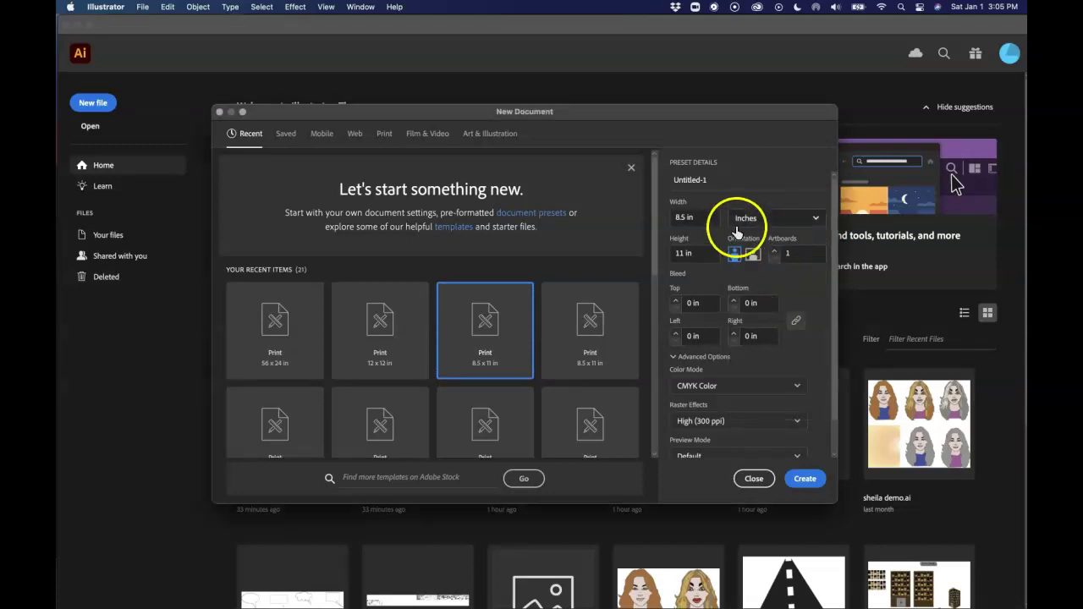
Name the document 'Test Run 1', keep CMYK Color mode, and create it
click(712, 182)
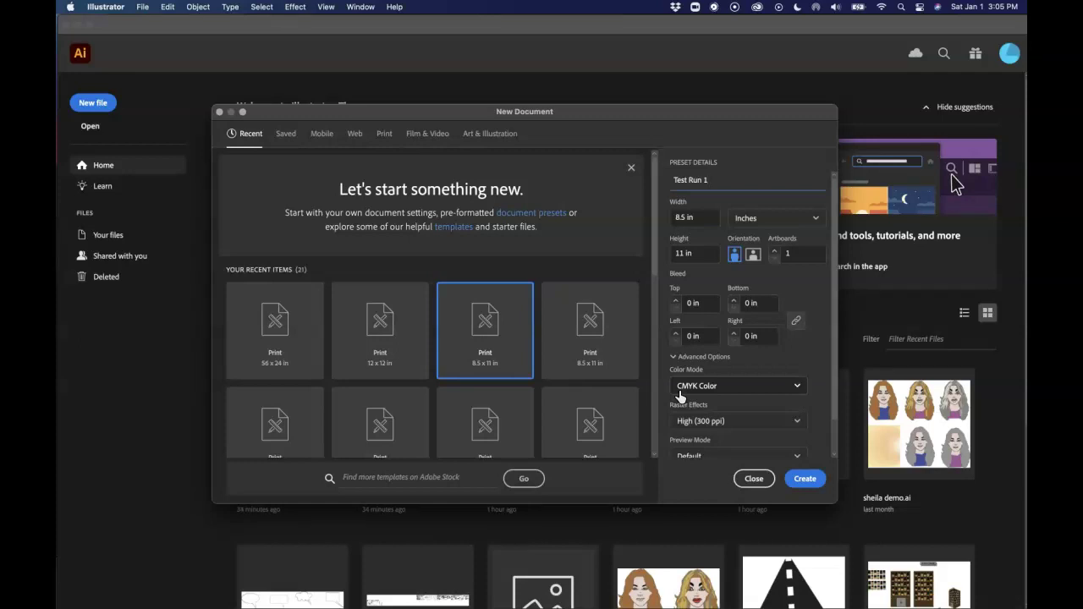
click(798, 385)
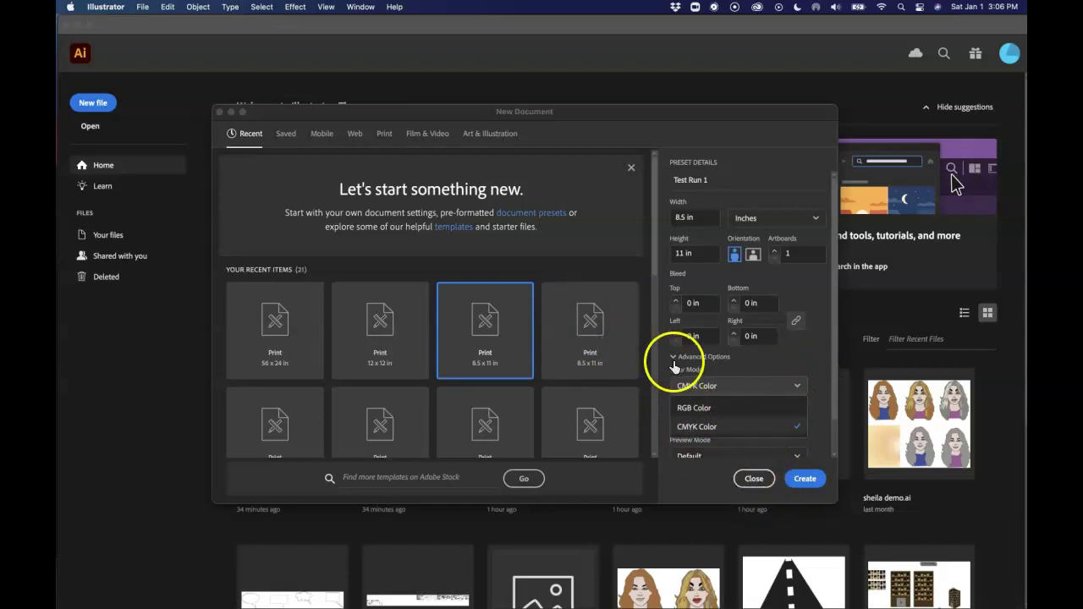
click(708, 385)
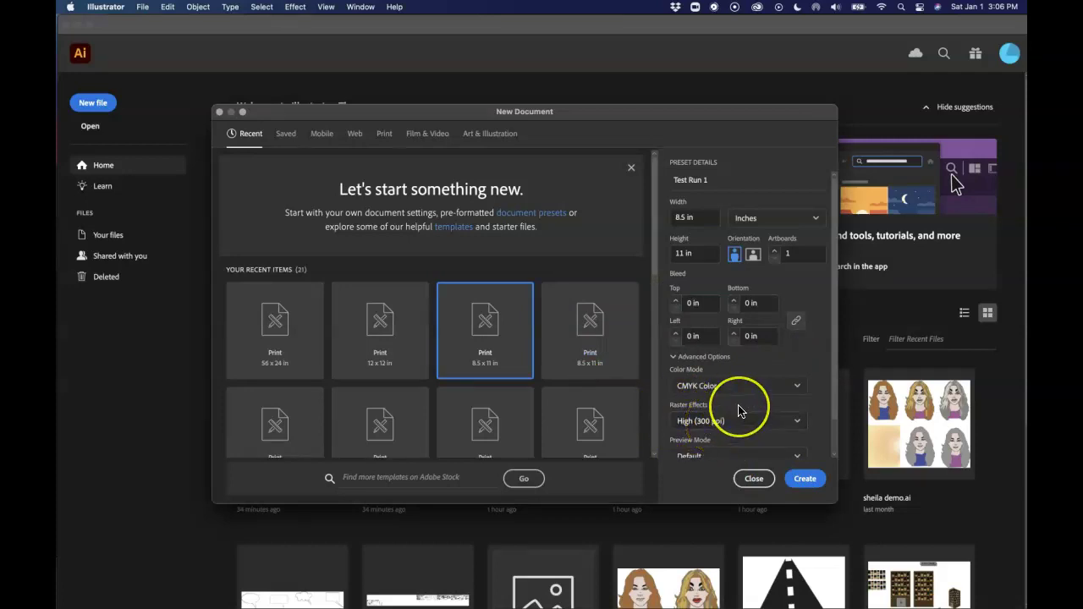
scroll(738, 412, down, 2)
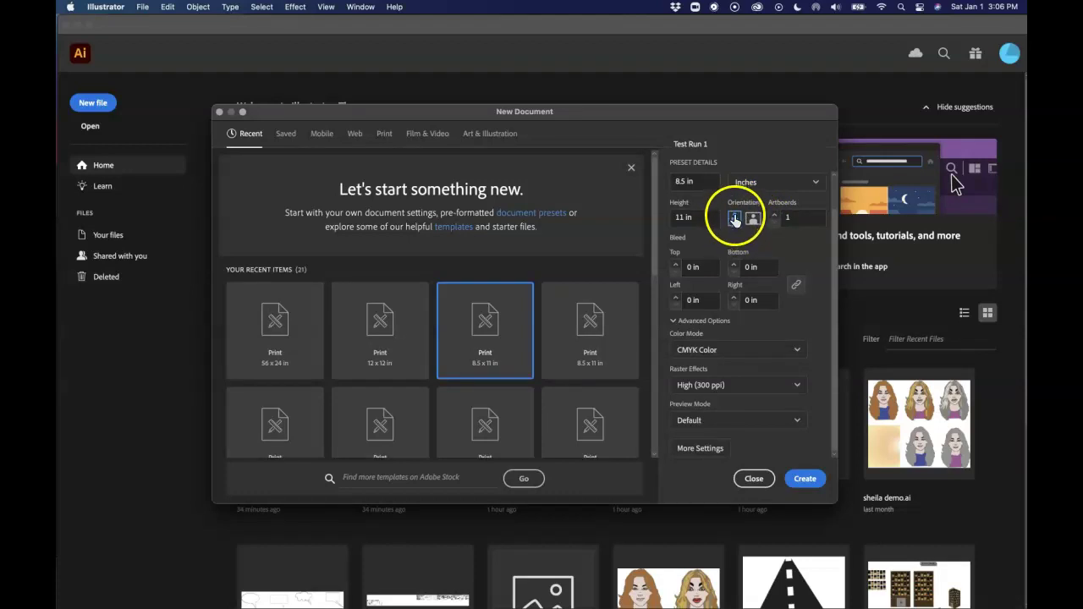
click(804, 479)
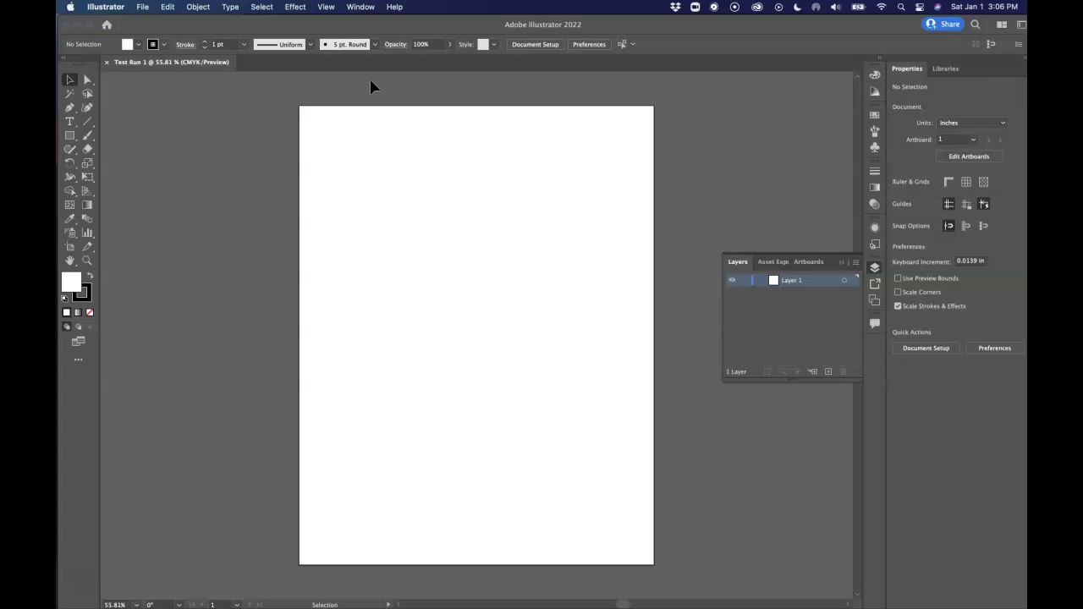
Reset the Essentials Classic workspace from Window > Workspace
click(359, 7)
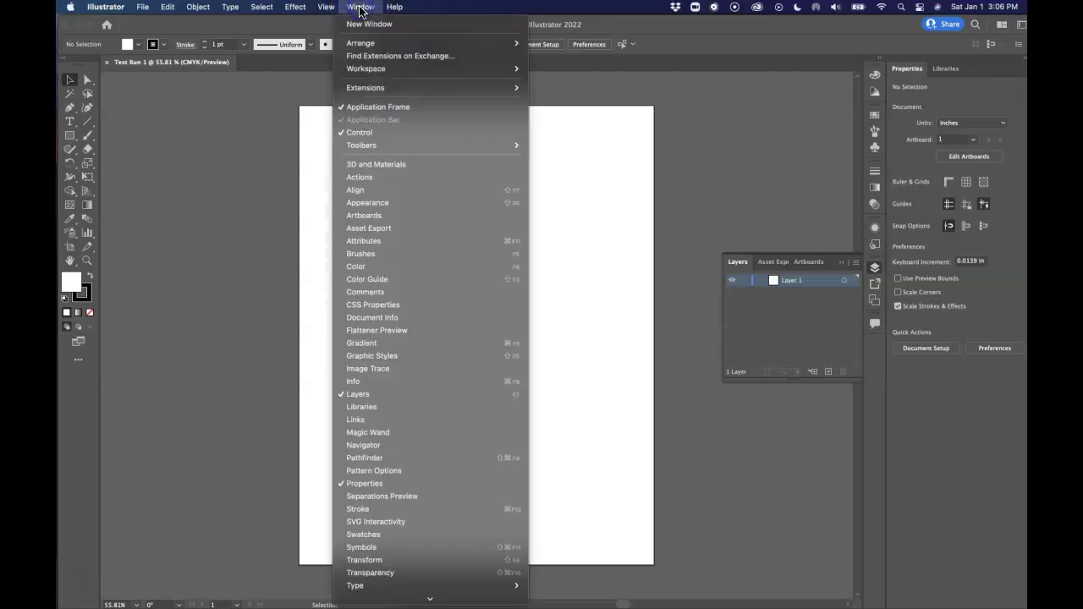
mouse_move(366, 70)
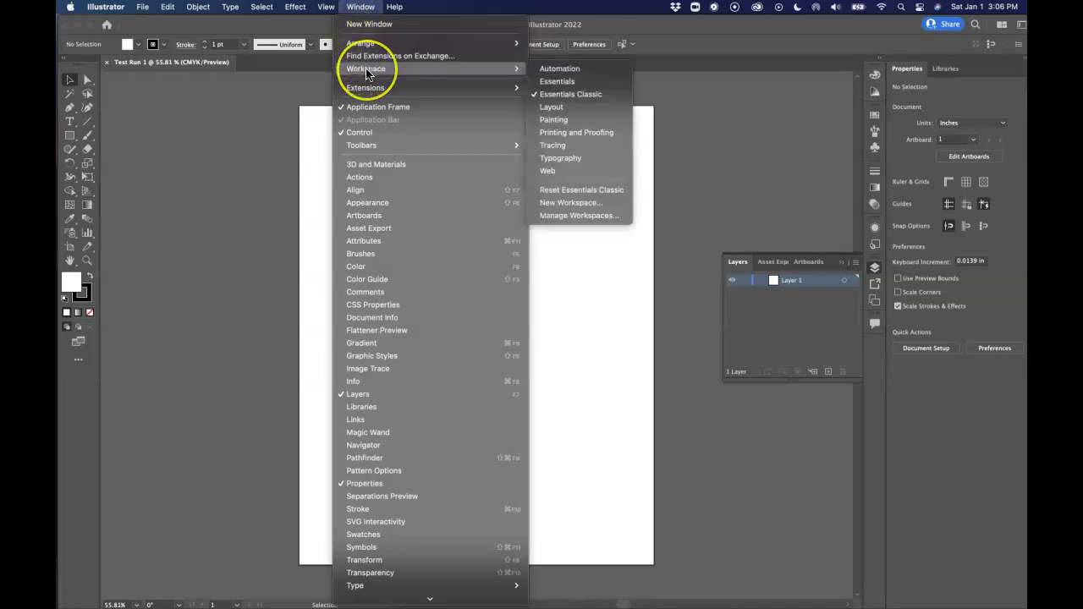
click(564, 190)
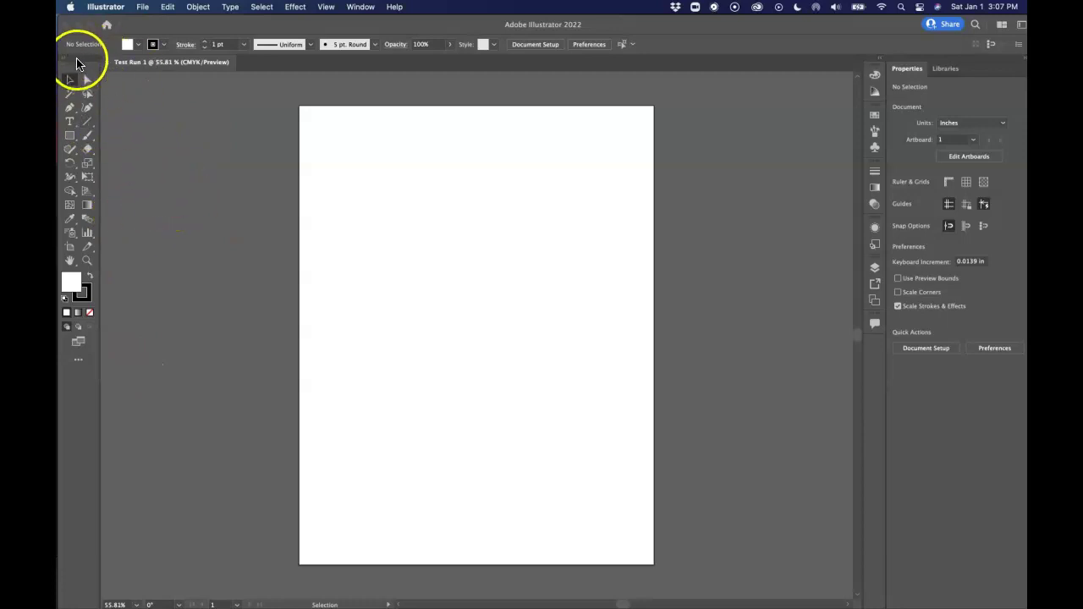
Float the Tools panel, set it to two columns, and move it up beside the artboard
drag(78, 62, 204, 148)
click(198, 165)
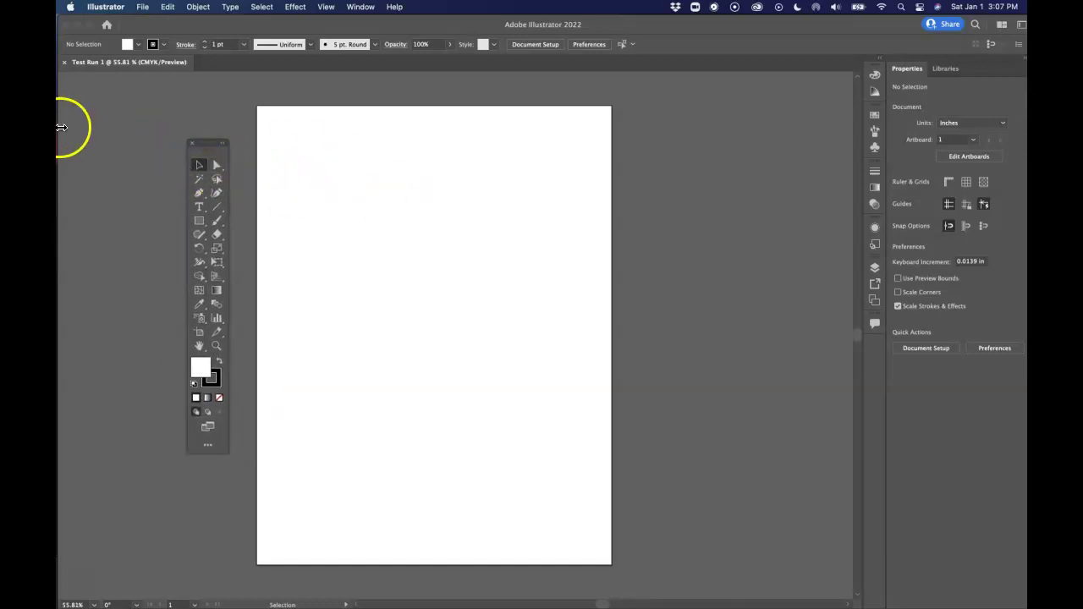
click(225, 148)
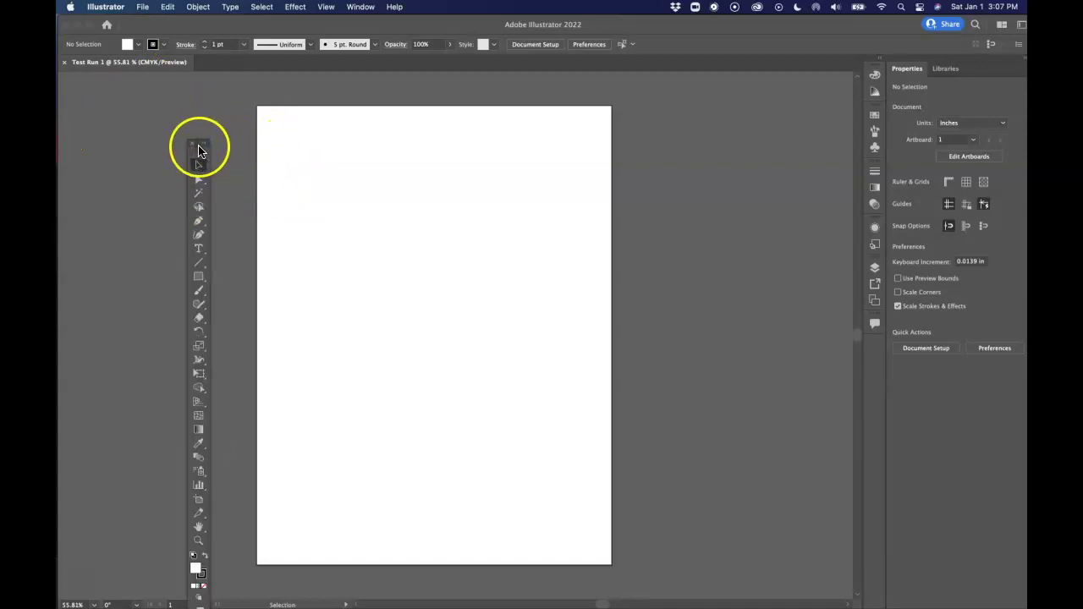
click(199, 100)
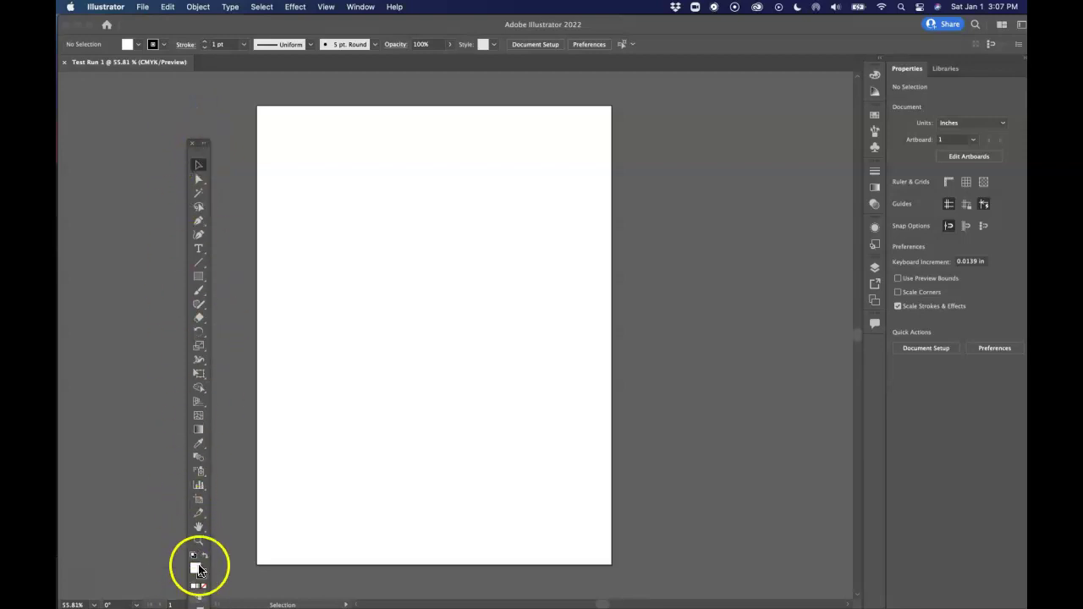
click(207, 143)
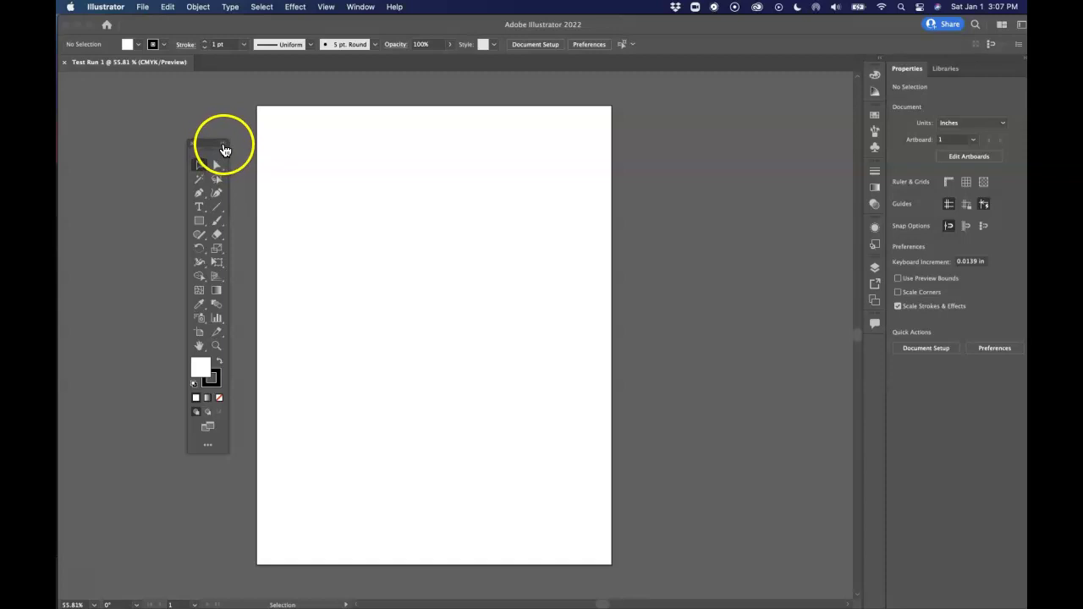
click(225, 145)
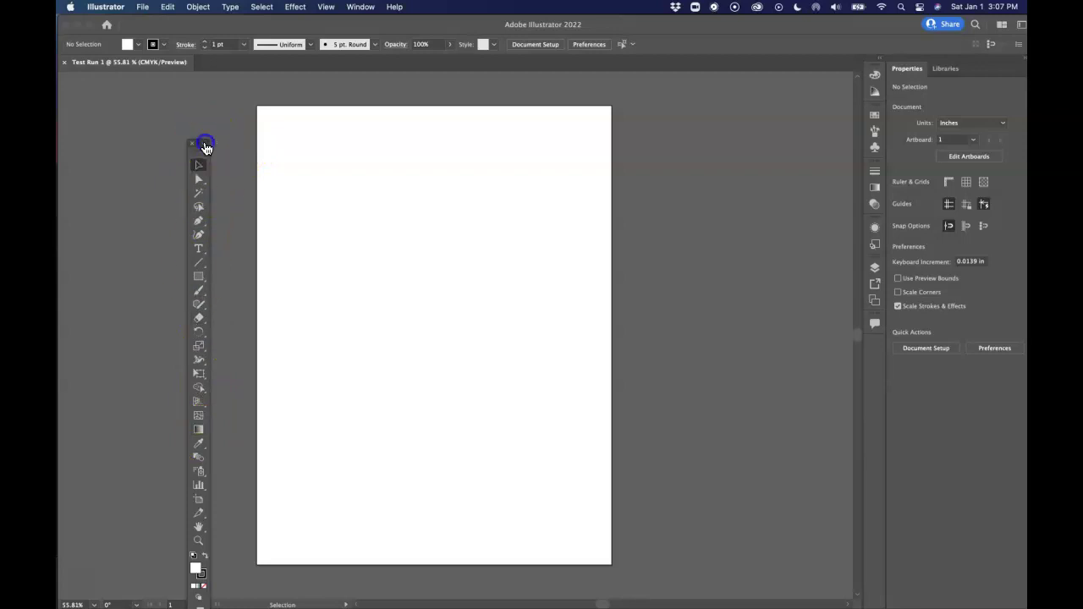
click(205, 146)
drag(206, 144, 203, 97)
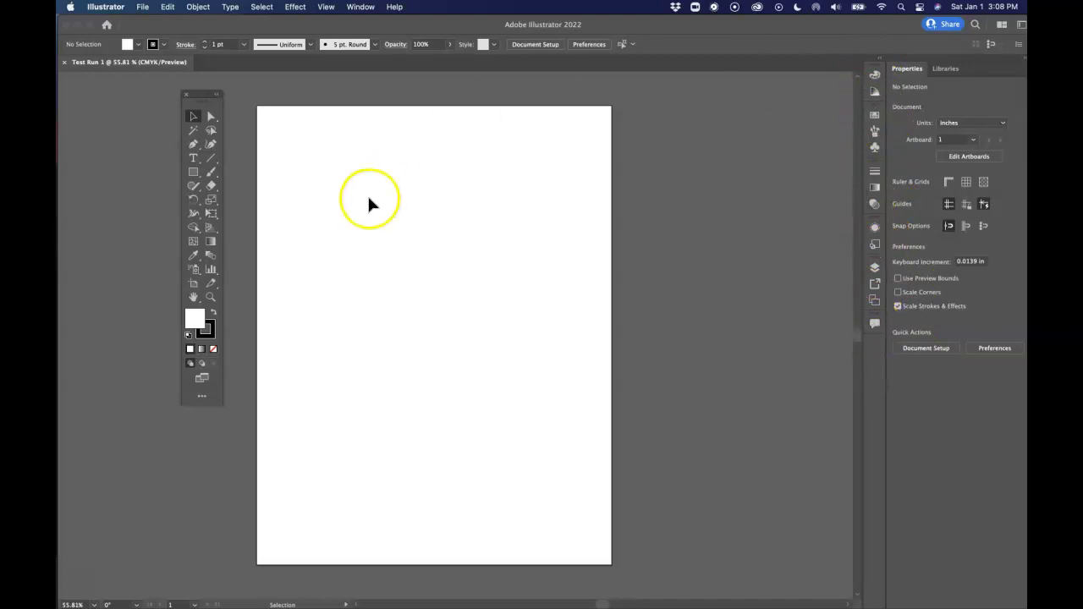
Try out the selection, Direct Selection and Type tools in the toolbar
click(194, 119)
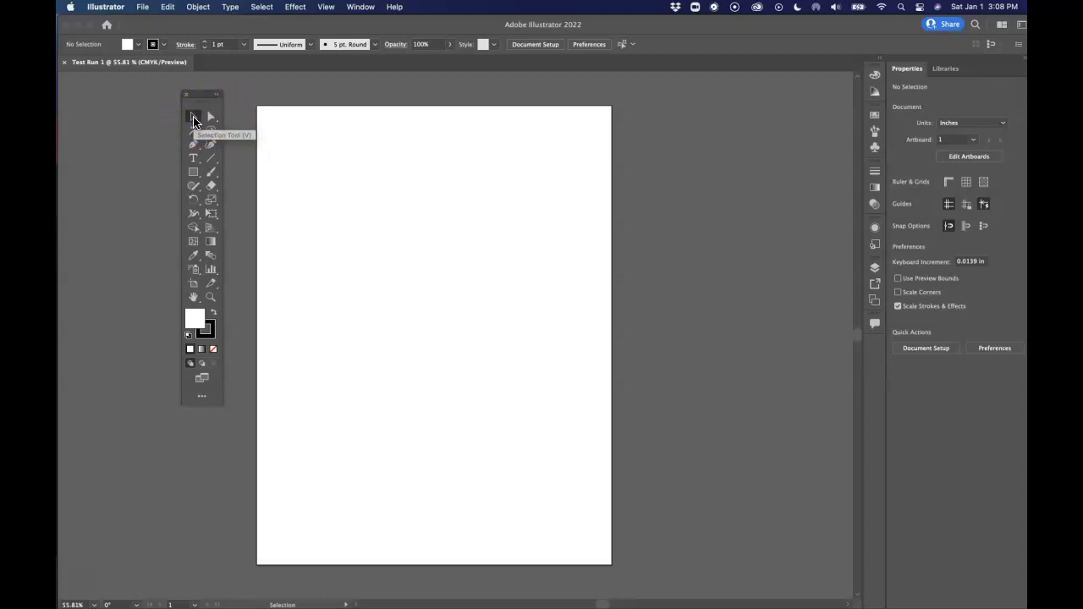
click(194, 119)
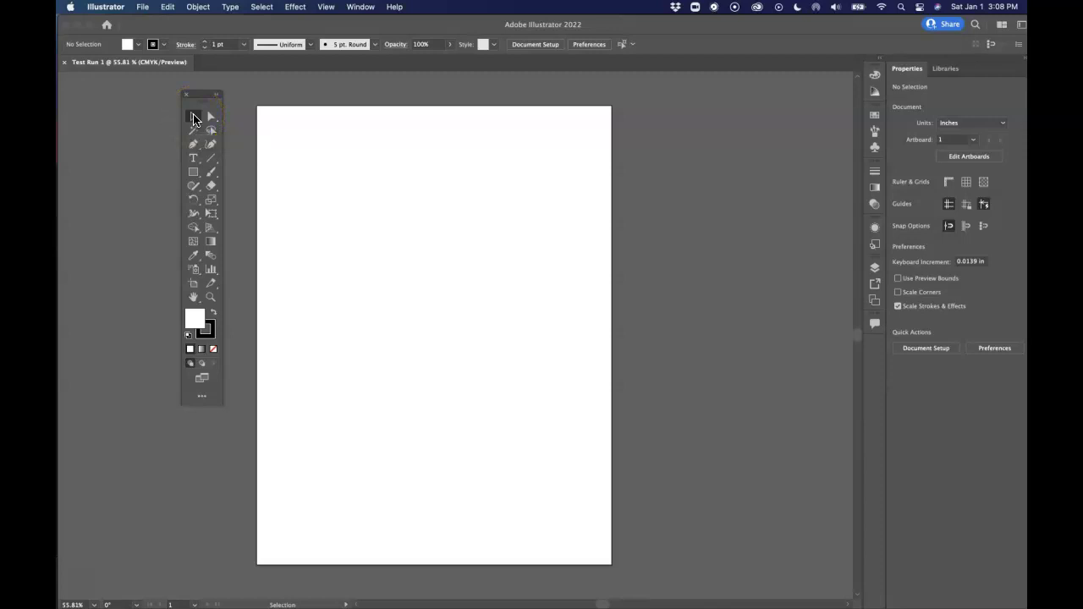
click(404, 230)
click(212, 118)
click(193, 145)
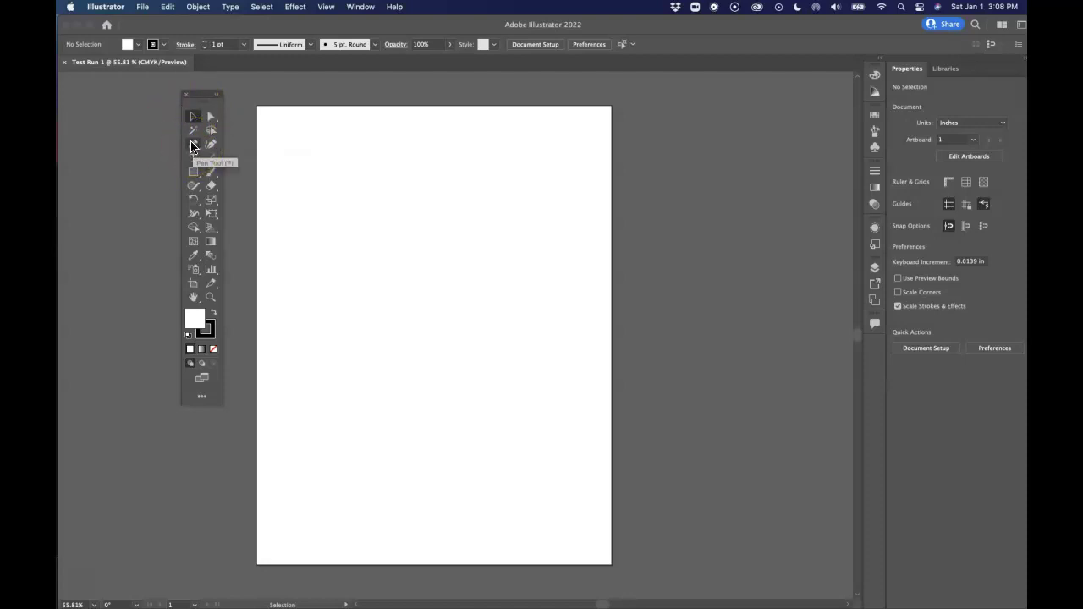
click(194, 160)
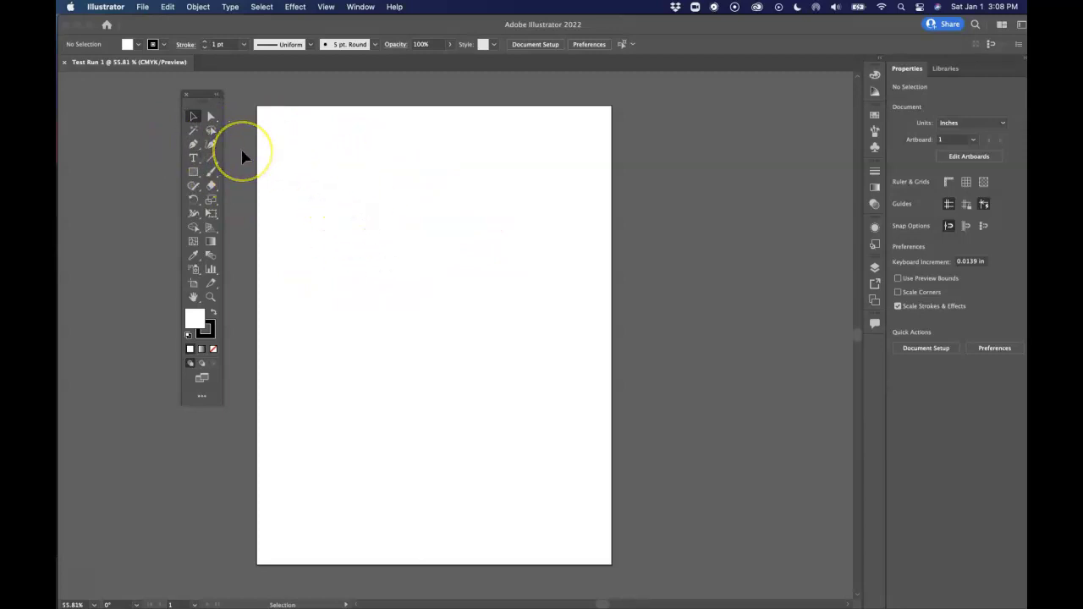
Draw a closed four-corner rectangular path with the Pen tool in the upper-middle of the page
click(193, 145)
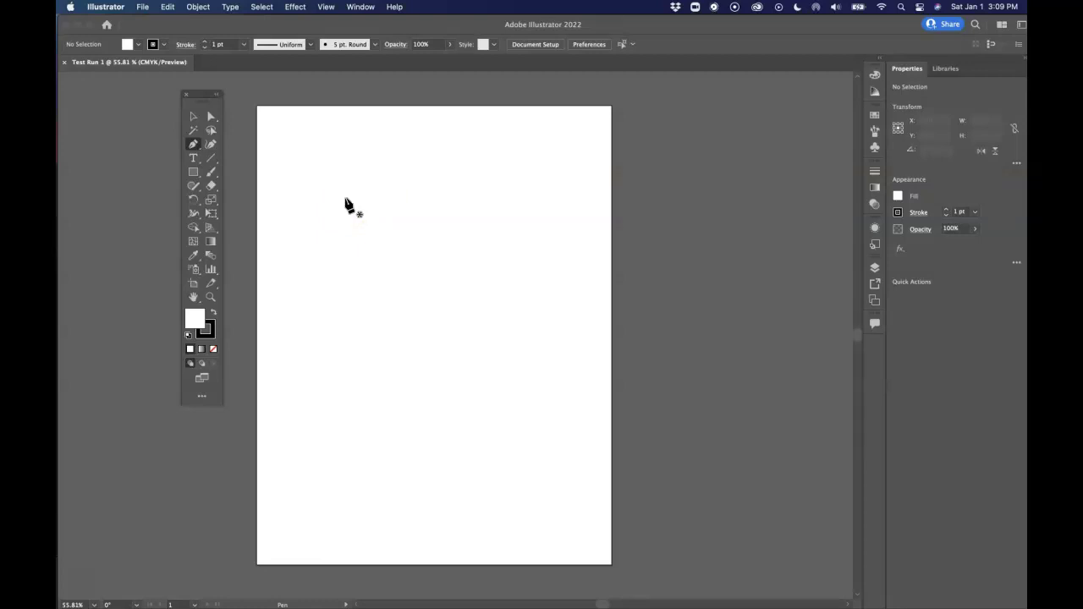
click(343, 199)
drag(343, 199, 521, 356)
click(517, 348)
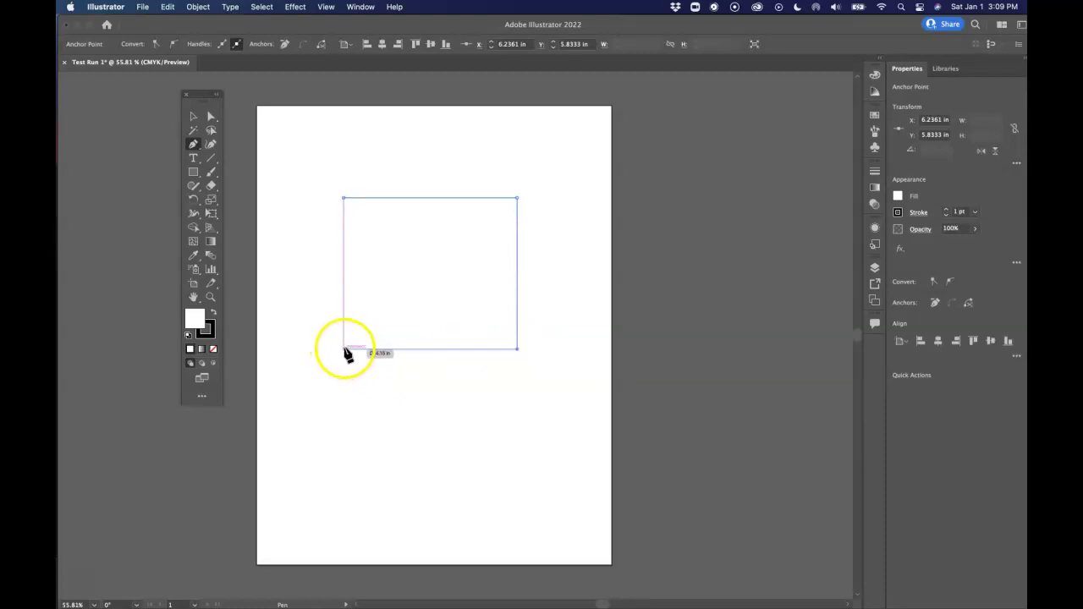
click(345, 349)
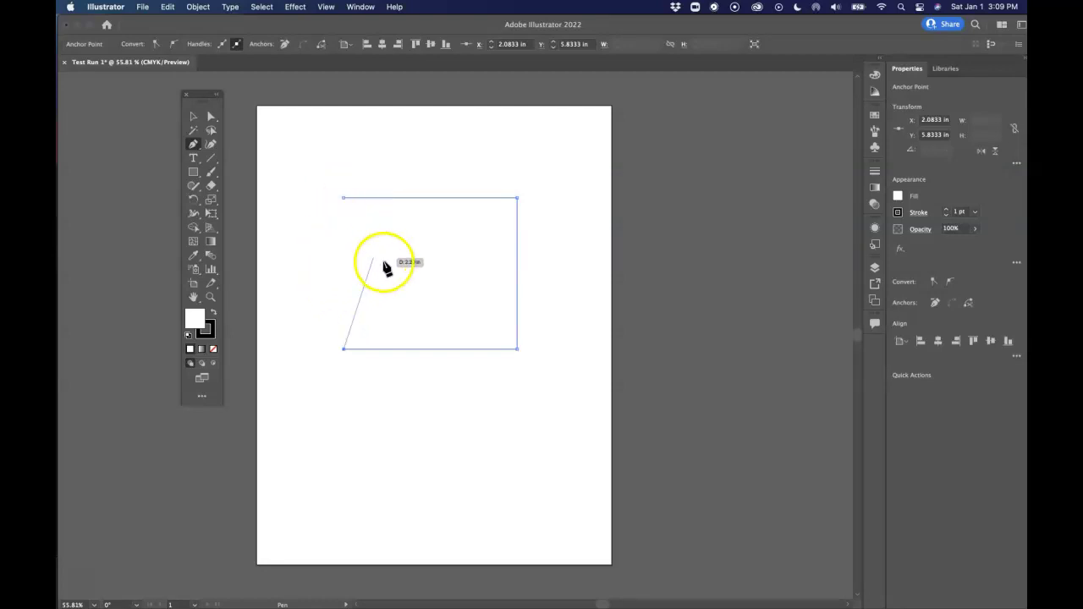
click(344, 200)
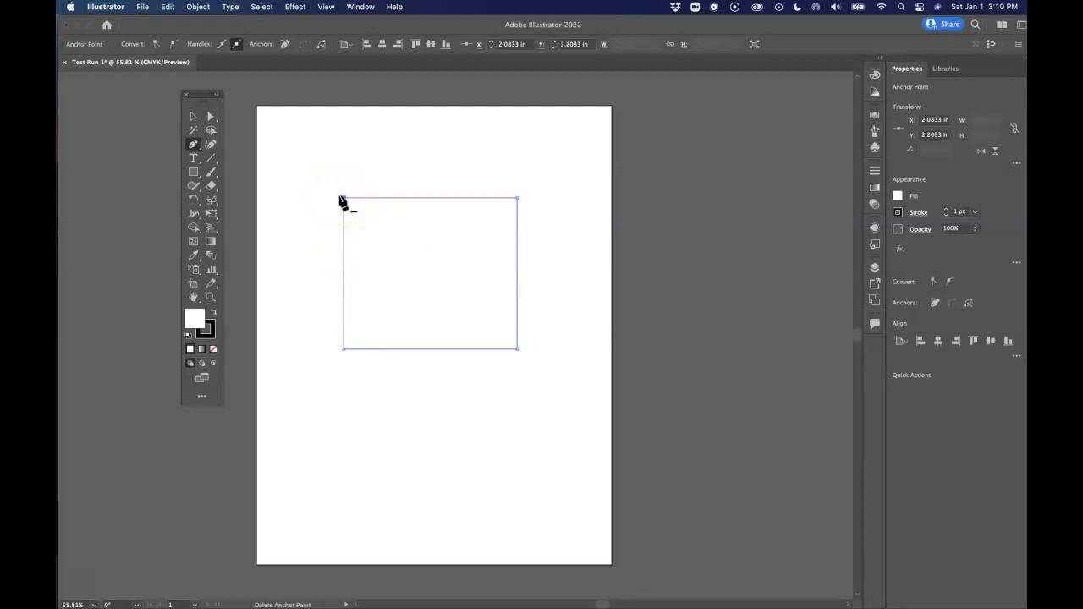
Add the 'Path and Object' heading above the box and scale it to about 42 pt
key(t)
click(342, 145)
text(Path and Object)
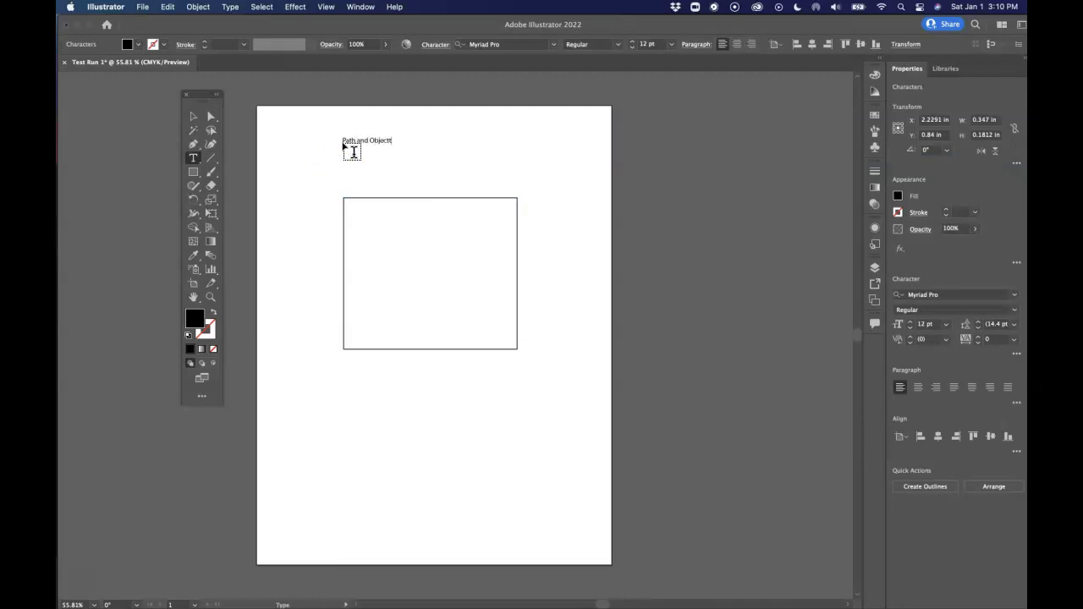
click(193, 115)
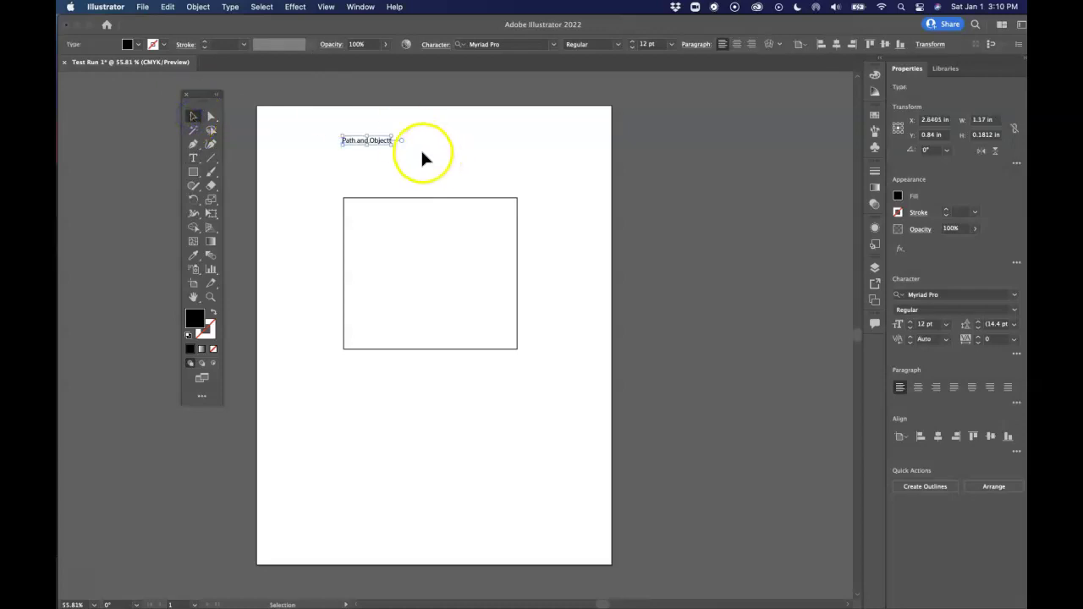
drag(394, 146, 513, 176)
double_click(510, 151)
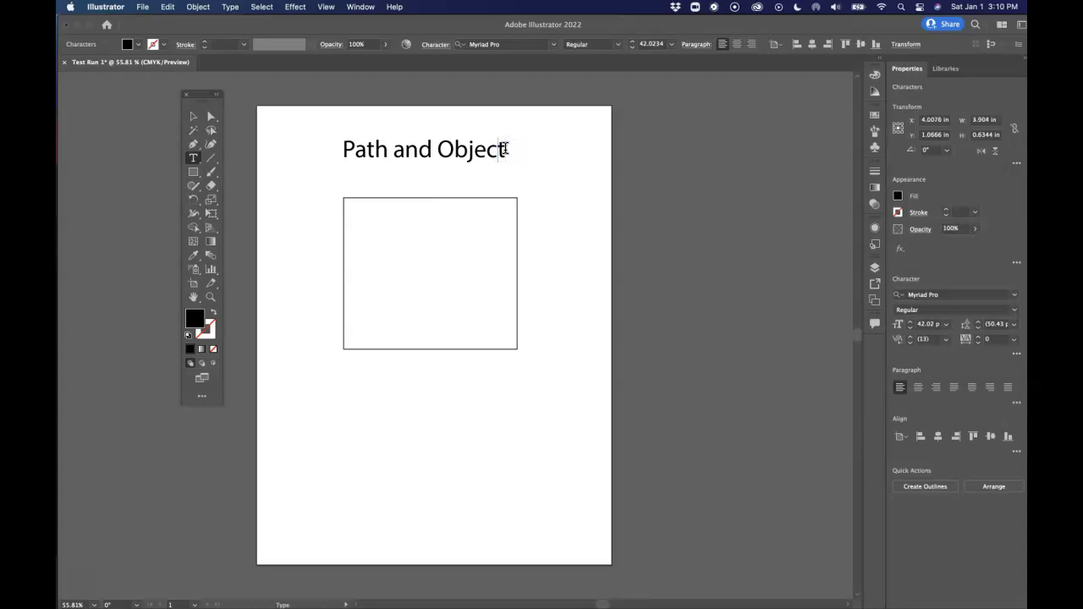
Exit heading text editing and select the rectangle path below it
click(193, 117)
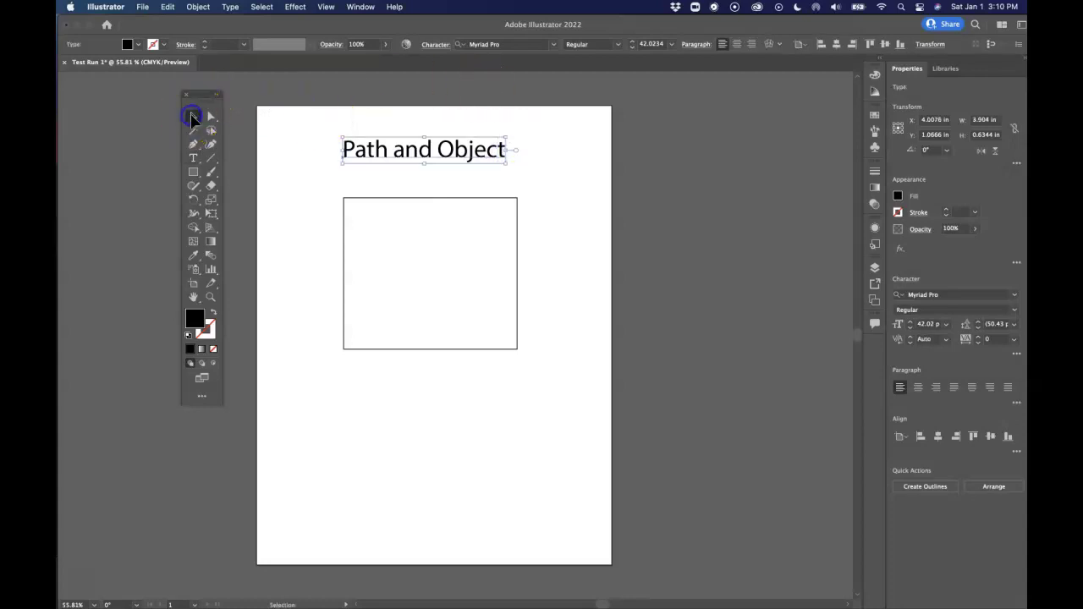
click(435, 198)
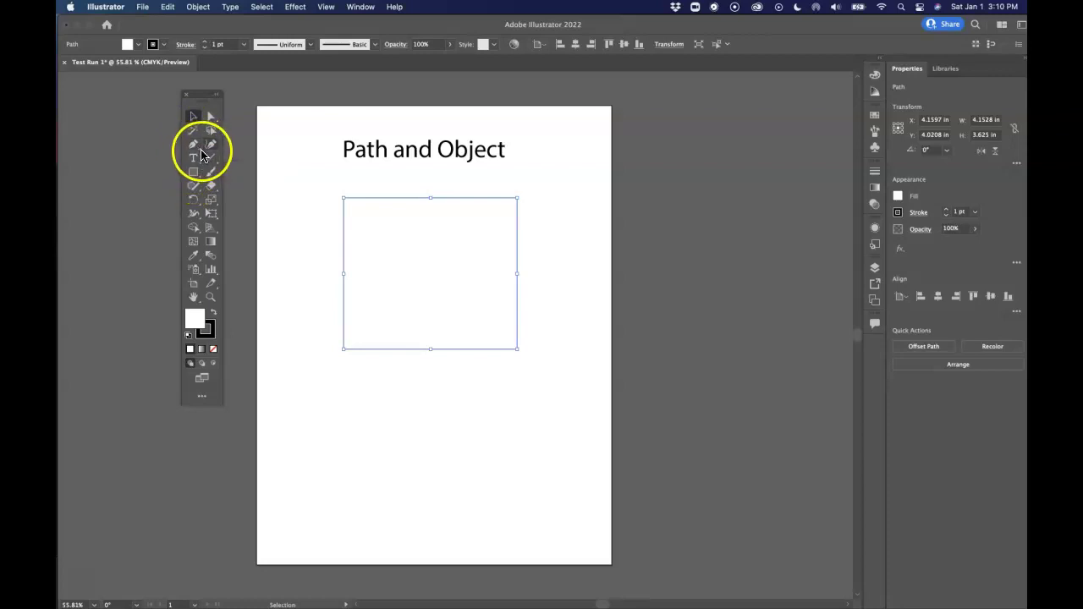
Tear off the Pen tool's anchor-point tool group and place it at the page's top-right
click(200, 150)
click(201, 153)
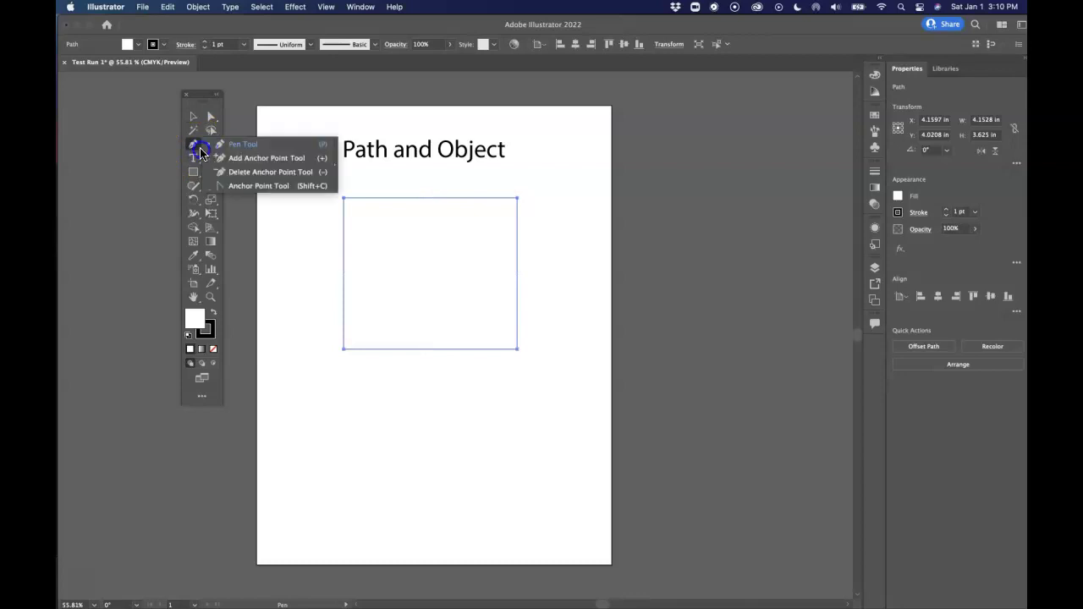
drag(201, 153, 336, 150)
drag(244, 152, 287, 166)
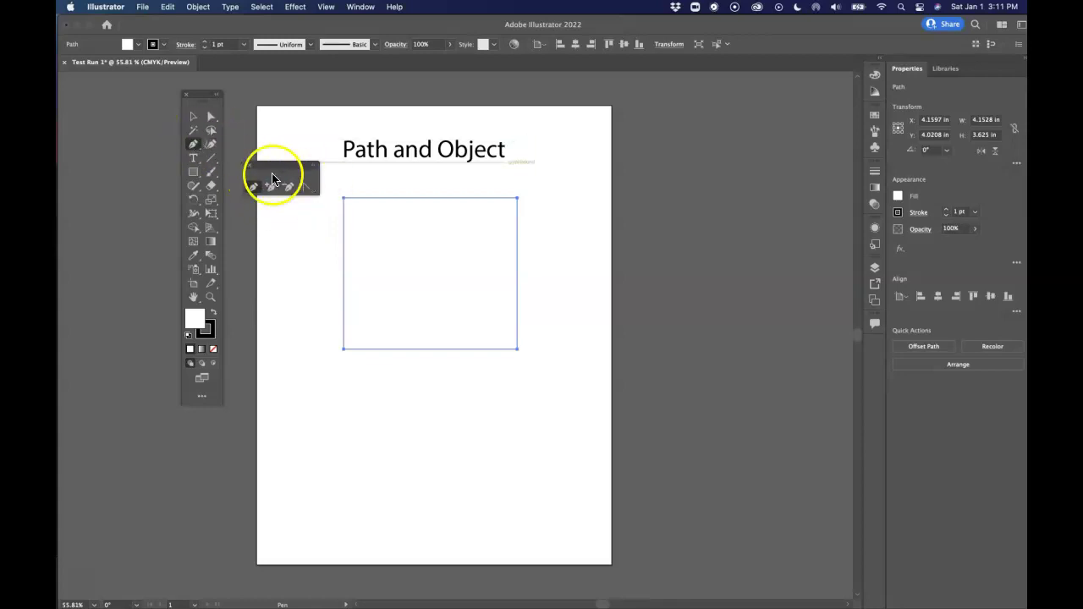
drag(281, 169, 433, 205)
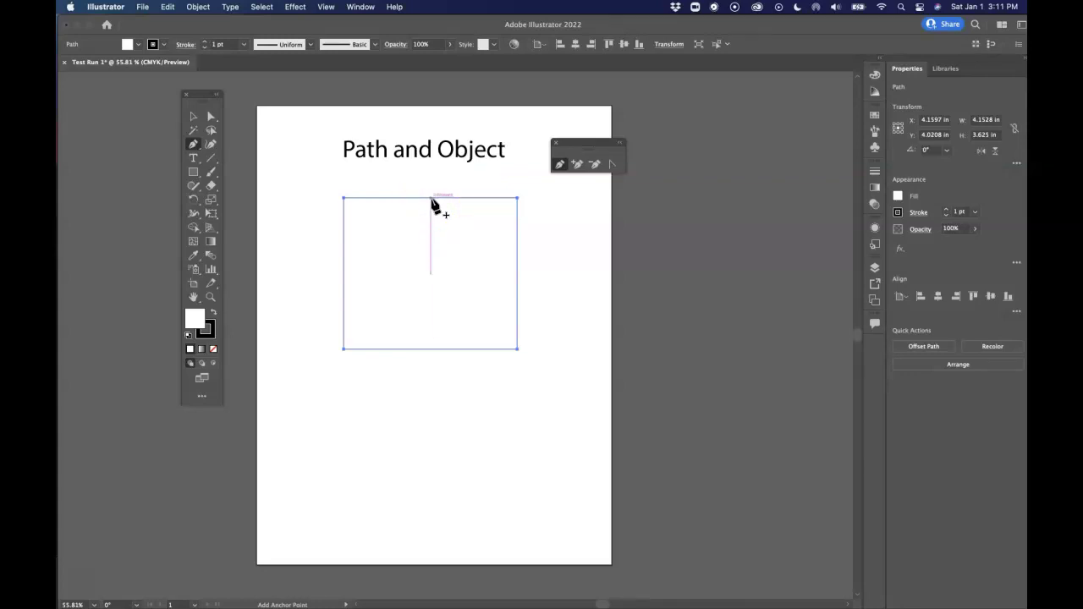
drag(432, 200, 453, 199)
click(450, 198)
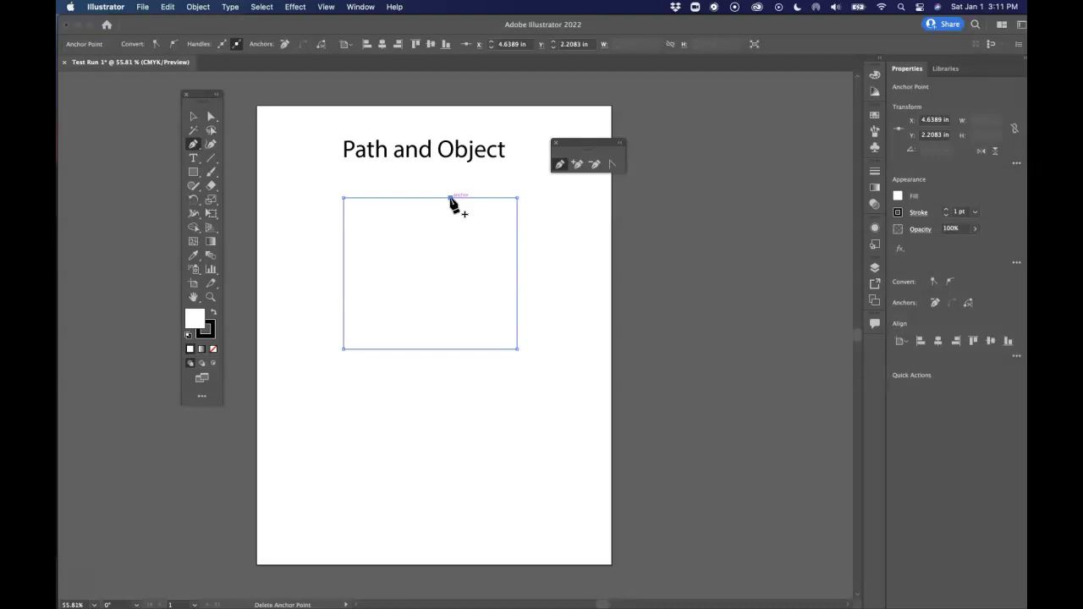
click(451, 199)
click(579, 165)
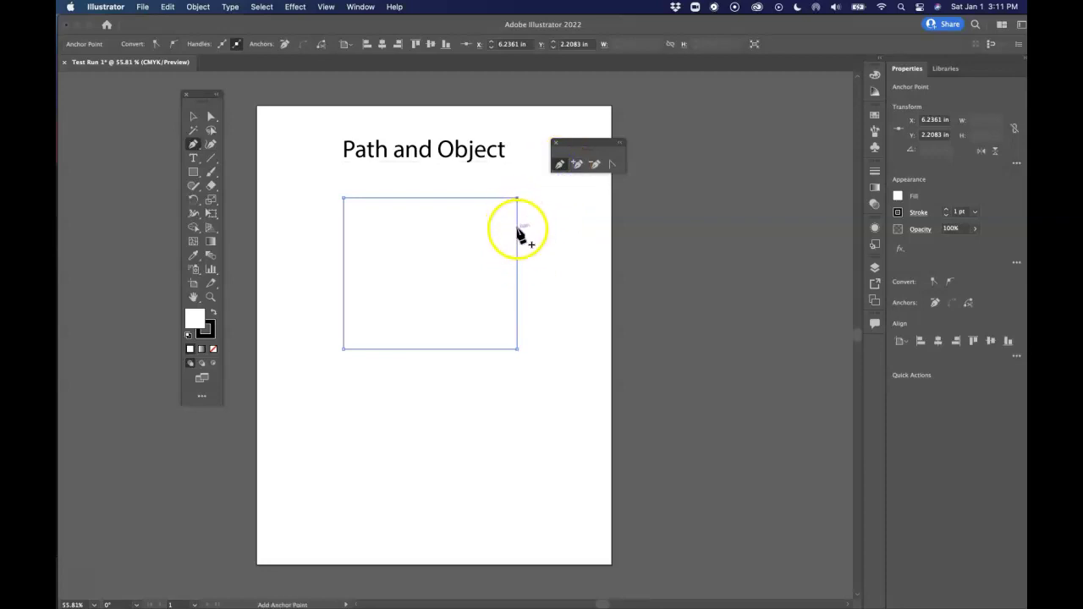
key(p)
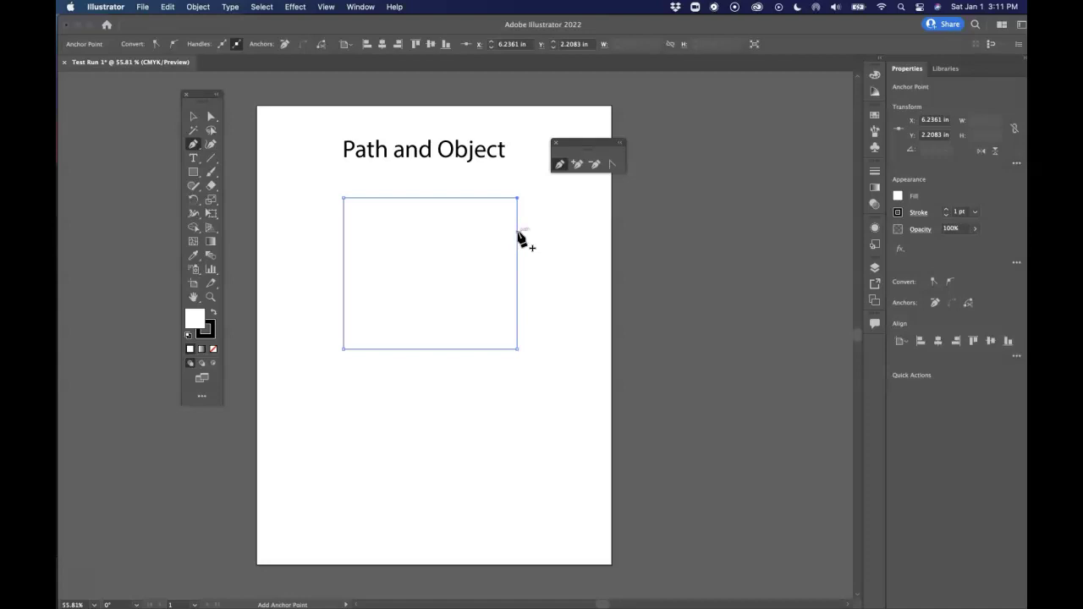
click(518, 199)
click(614, 163)
Convert all four rectangle corners into smooth curves with the Anchor Point tool
key(shift+c)
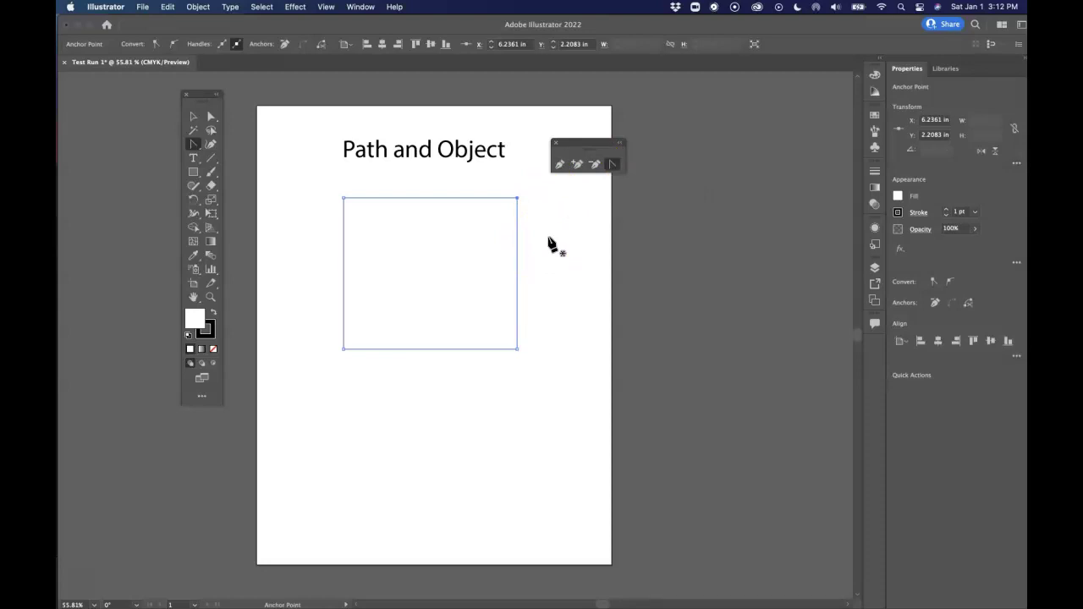
click(518, 198)
drag(518, 198, 551, 225)
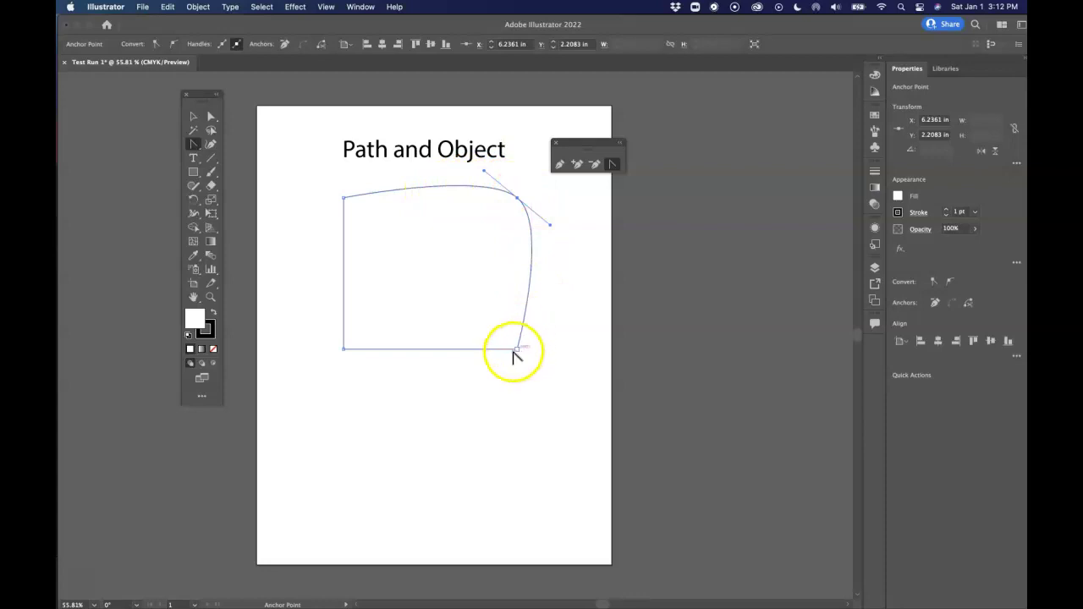
drag(517, 348, 481, 377)
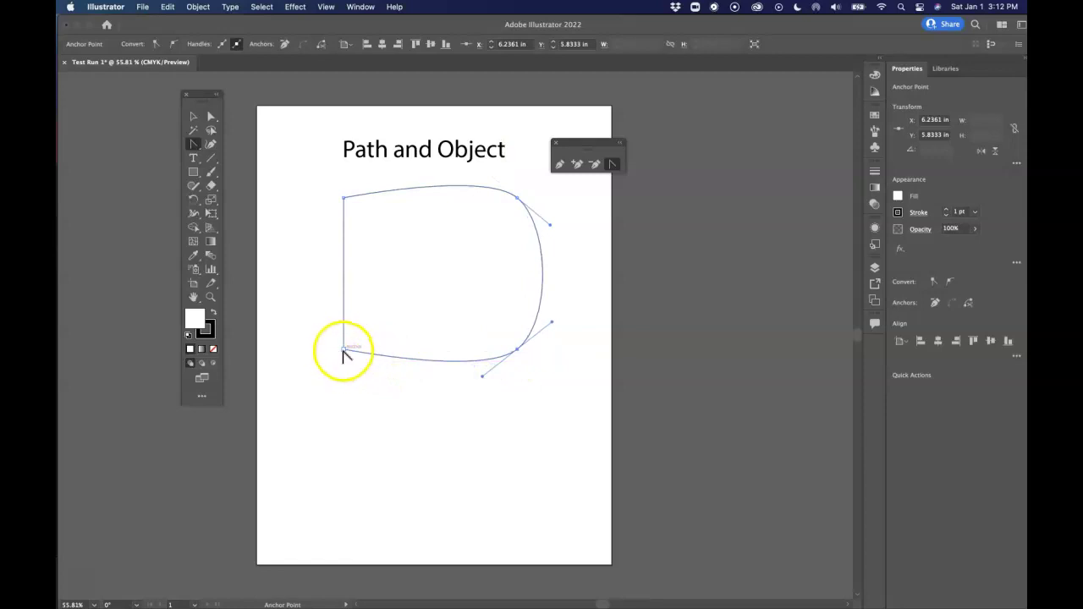
drag(344, 349, 321, 322)
drag(345, 197, 375, 167)
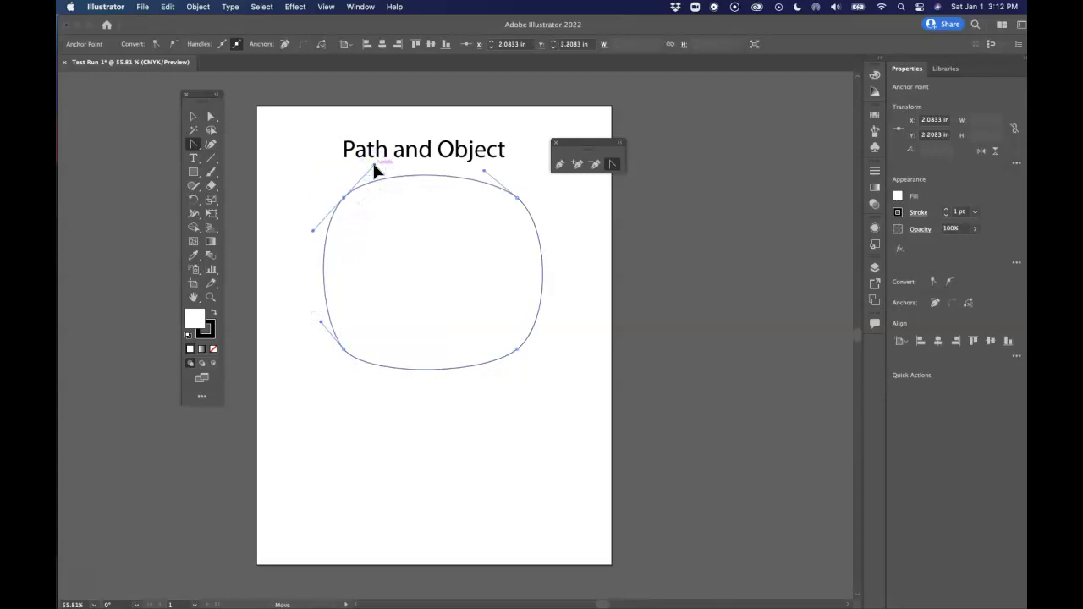
drag(375, 169, 375, 170)
Move the rounded shape lower on the page
key(v)
click(447, 181)
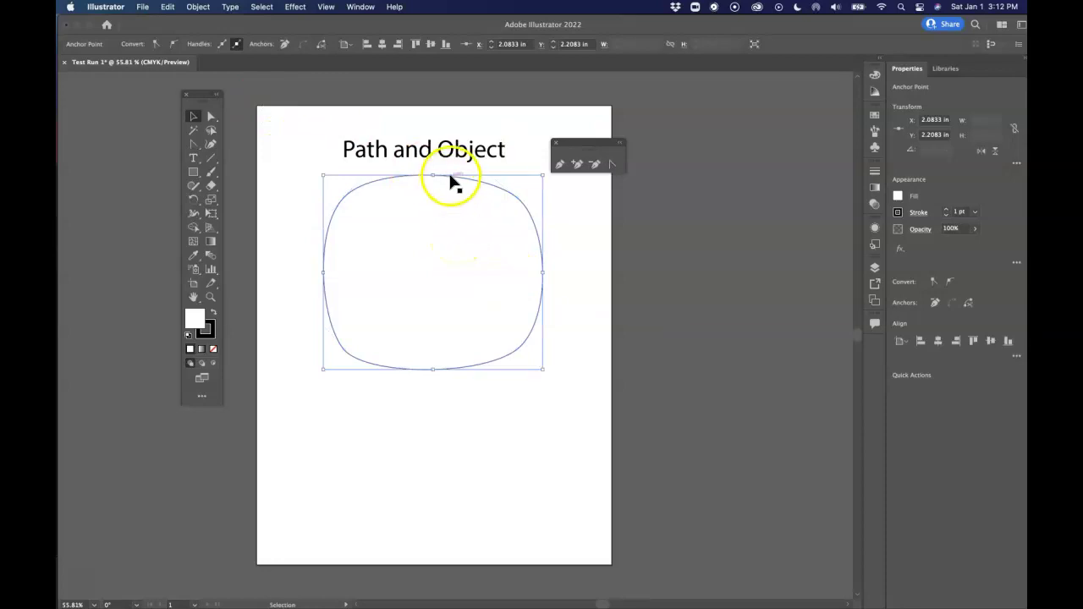
drag(450, 180, 451, 274)
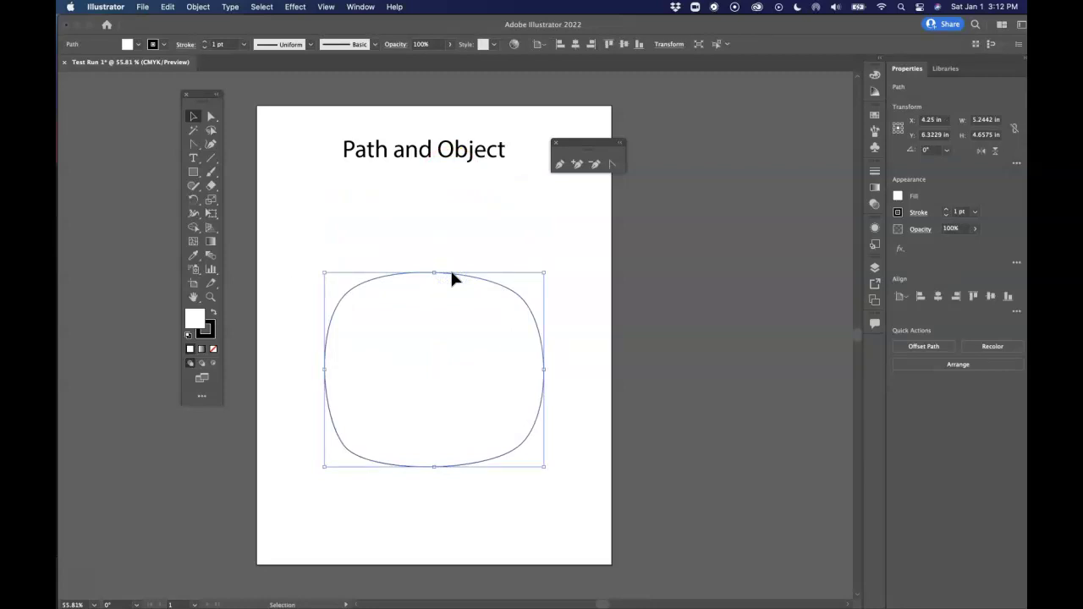
Drag the lower-left anchor up into the shape's centre to form a boomerang
key(a)
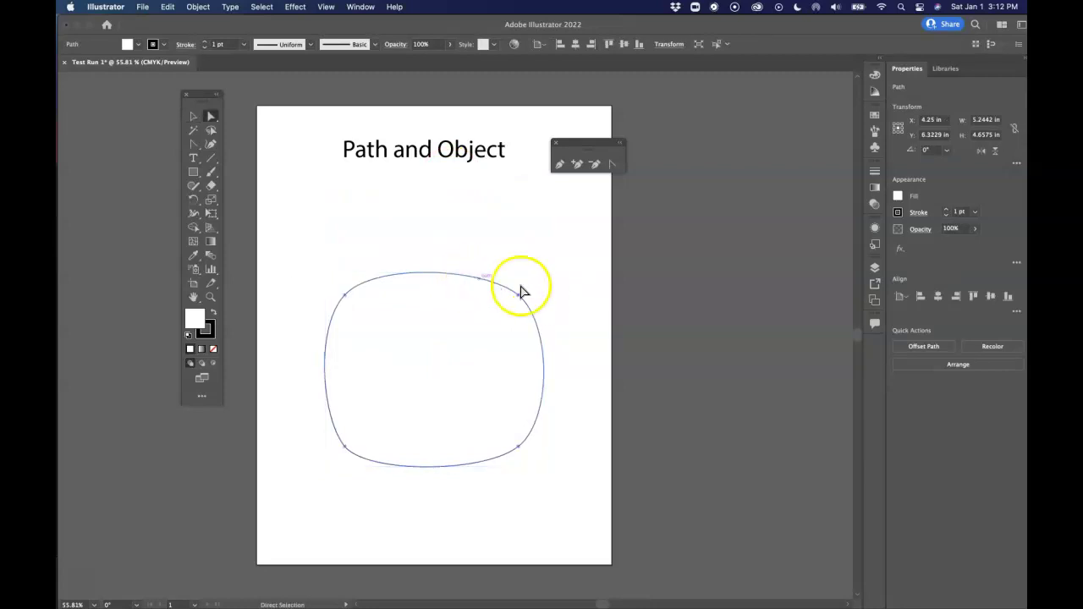
click(520, 296)
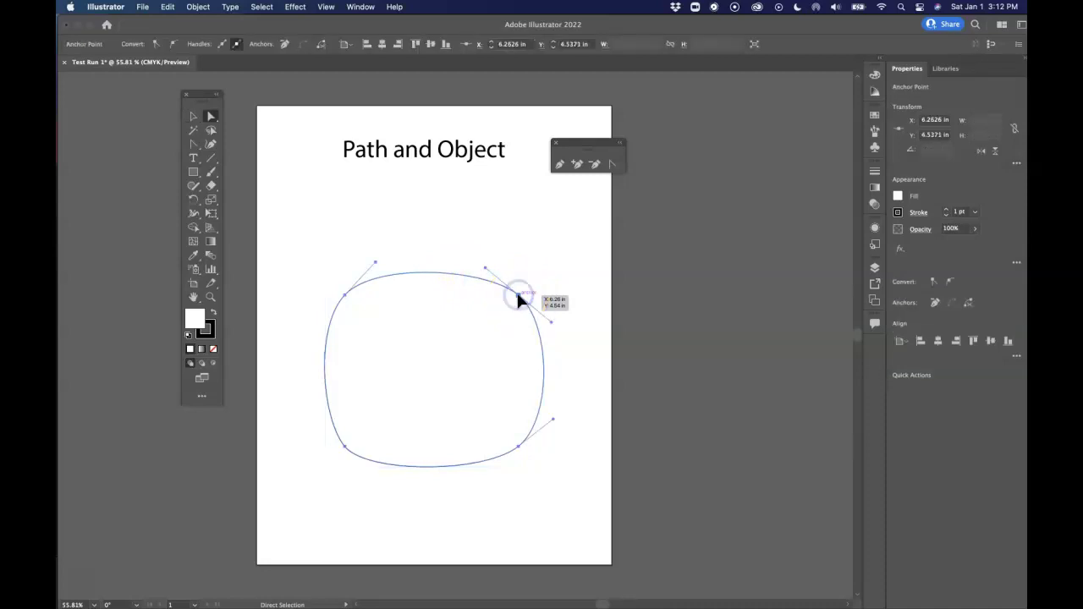
click(534, 273)
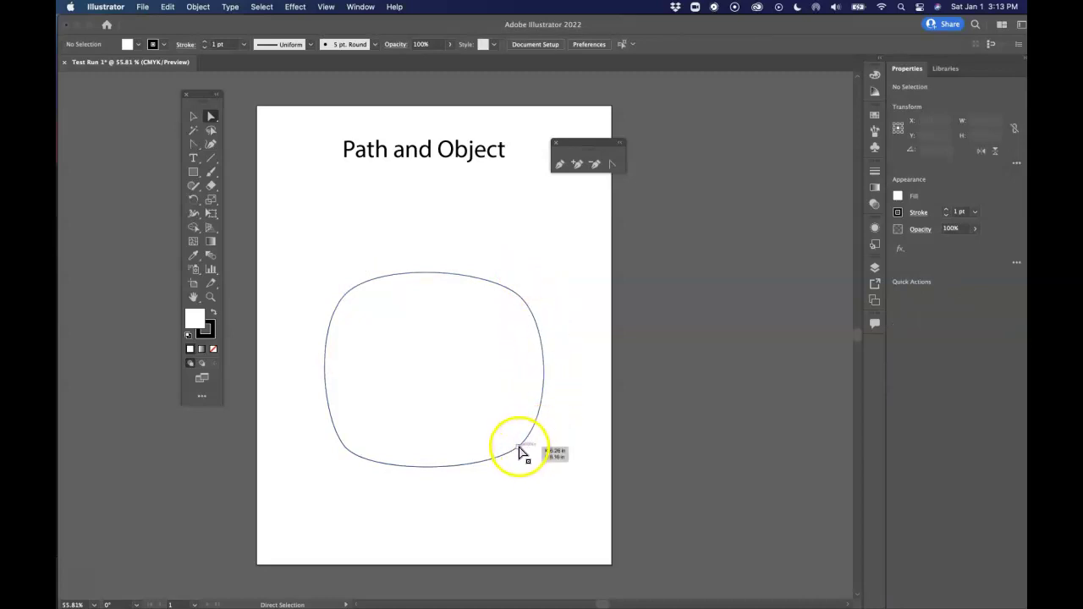
click(346, 446)
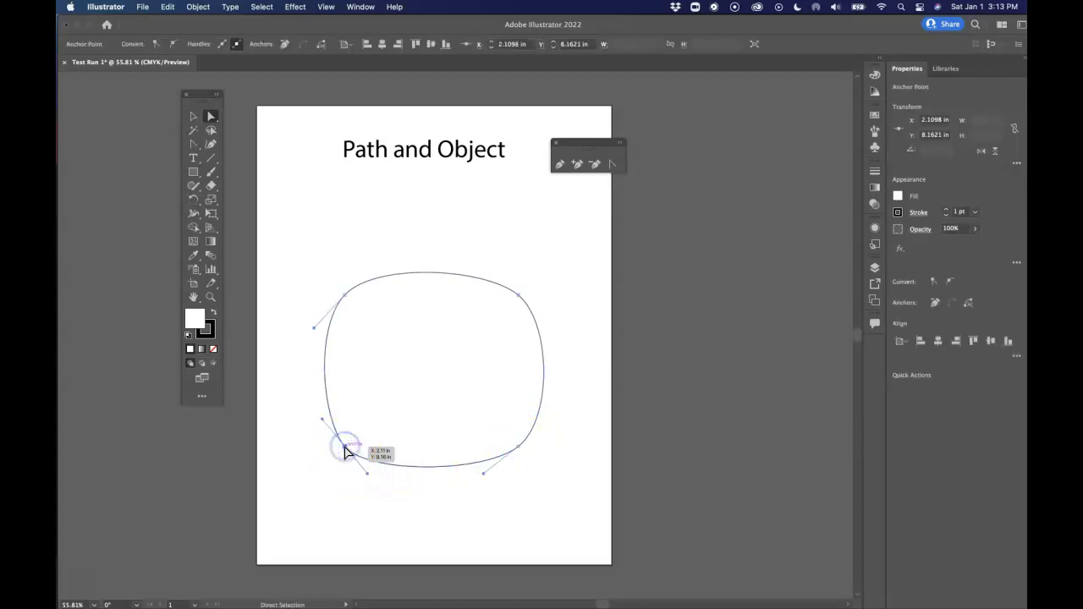
drag(344, 447, 474, 339)
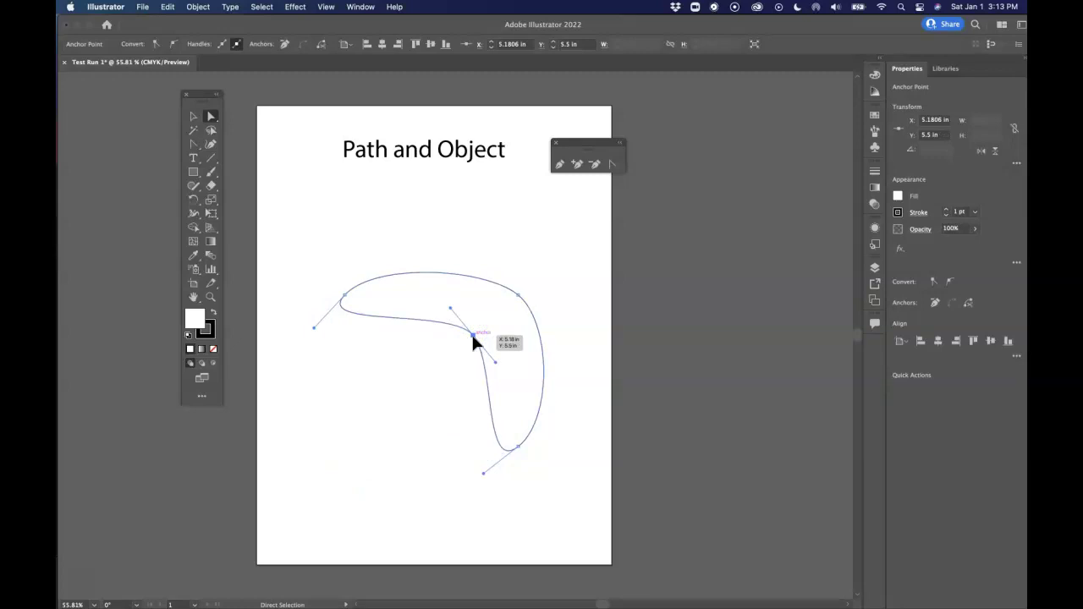
drag(471, 332, 471, 331)
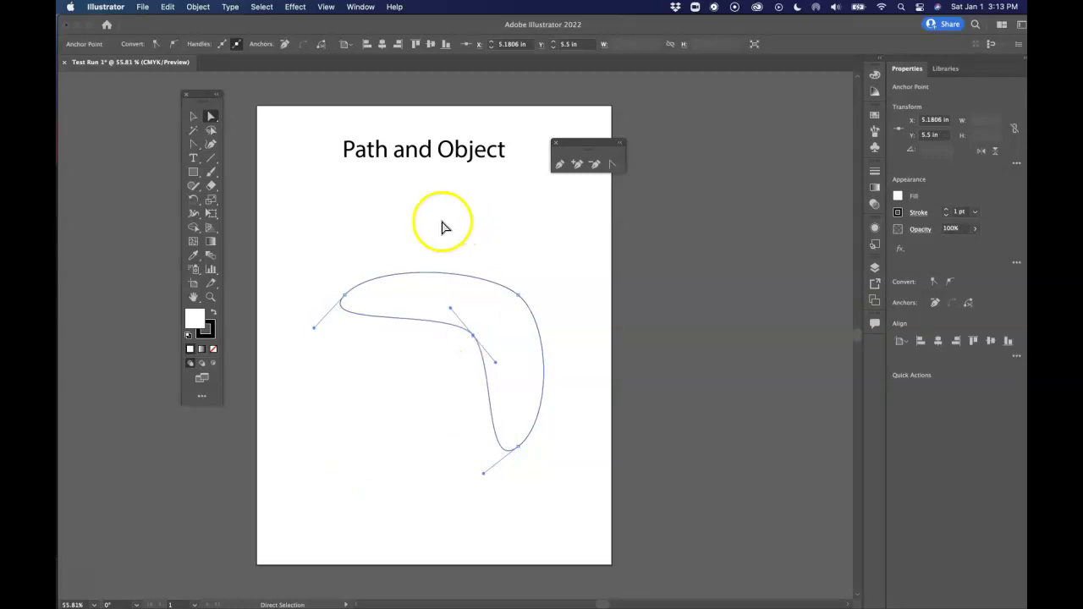
Bring the stroke swatch forward and zoom in on the boomerang path's top edge
click(213, 328)
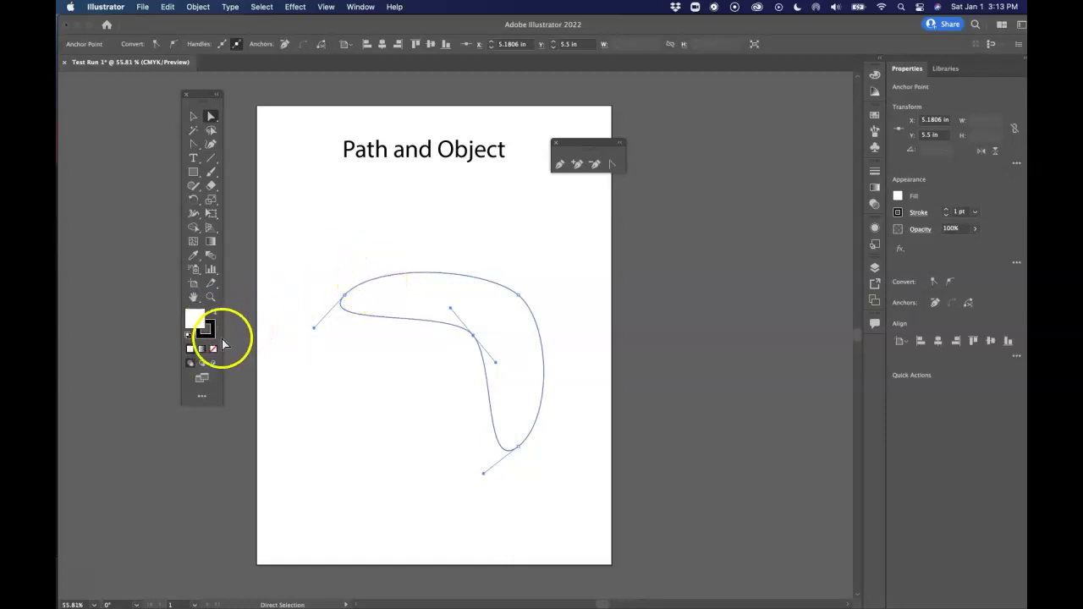
click(212, 296)
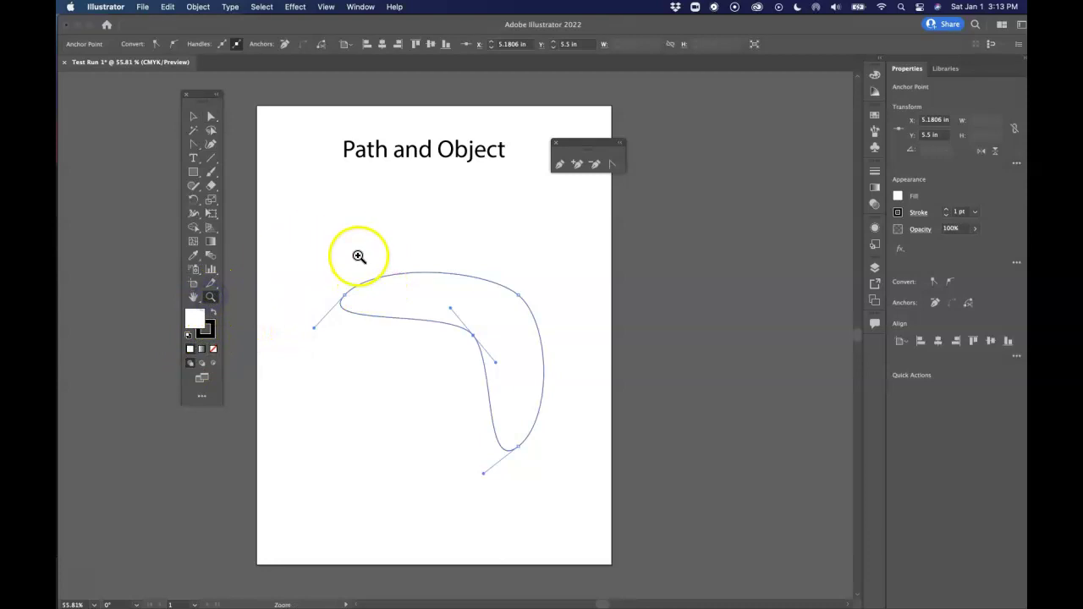
drag(359, 270, 634, 435)
drag(489, 242, 648, 392)
drag(604, 350, 517, 332)
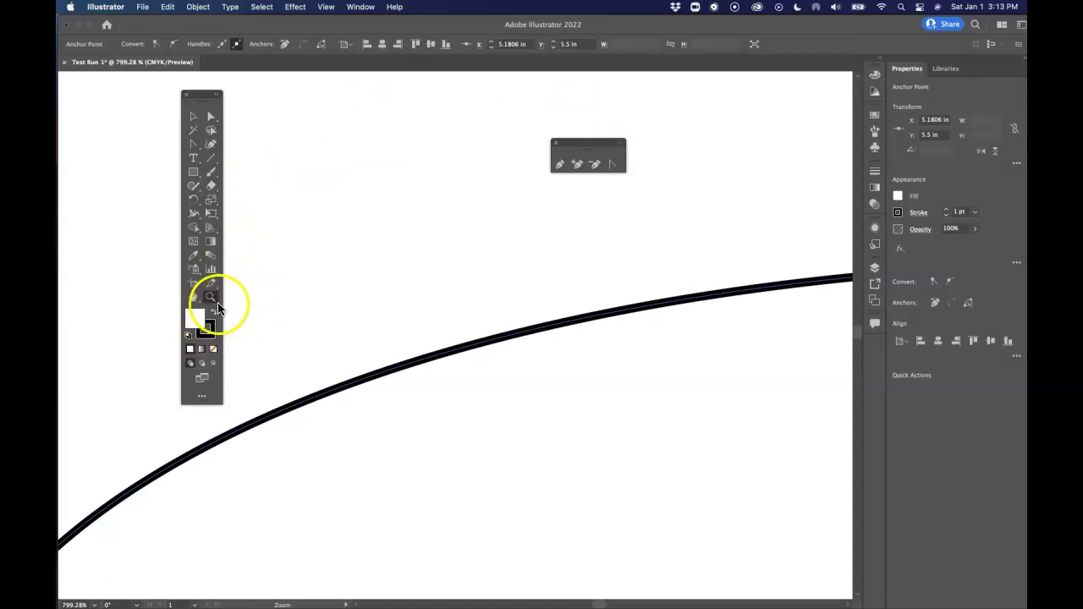
Open the Stroke panel and set the boomerang's stroke weight to 6 pt
click(193, 116)
double_click(437, 23)
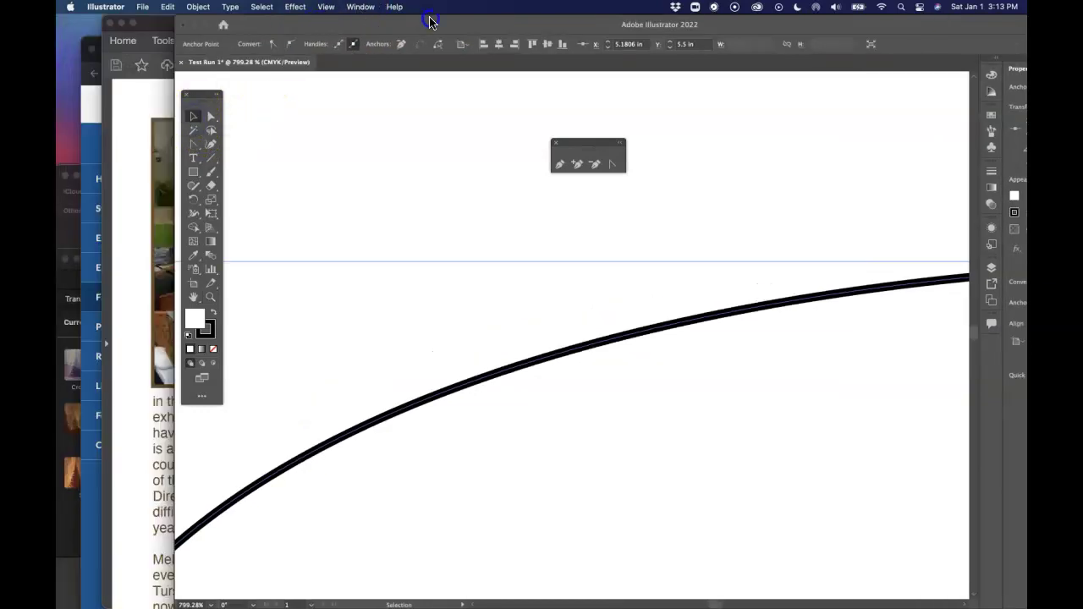
click(360, 7)
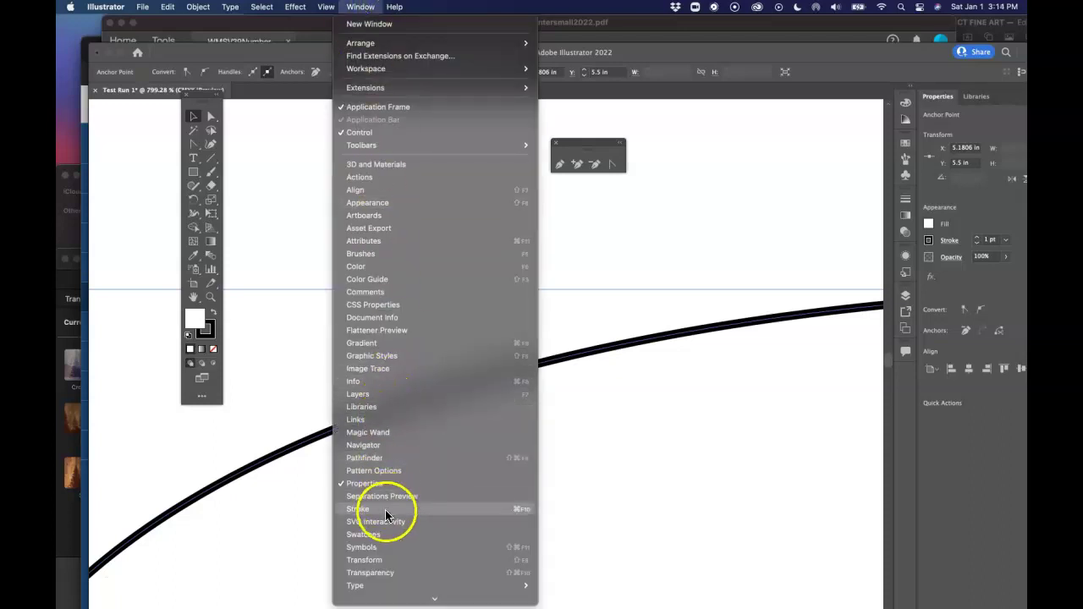
scroll(376, 550, down, 3)
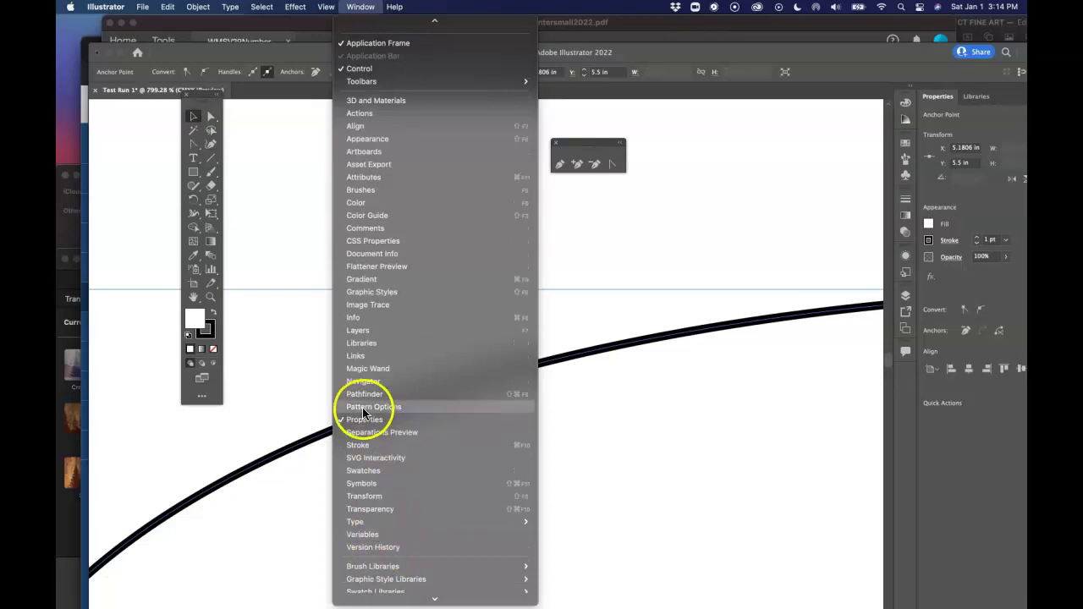
click(351, 443)
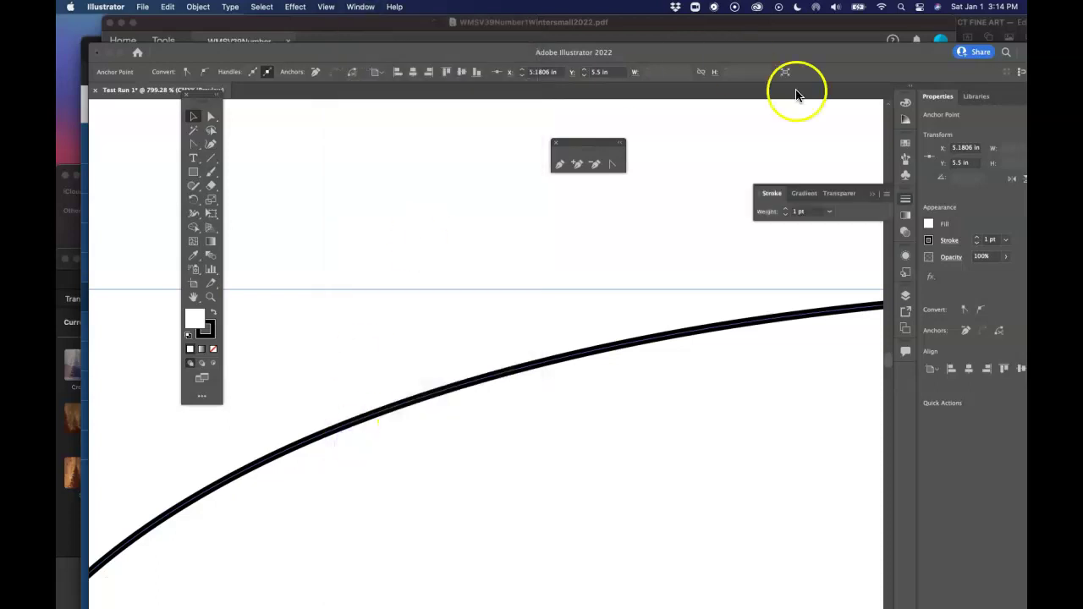
click(830, 211)
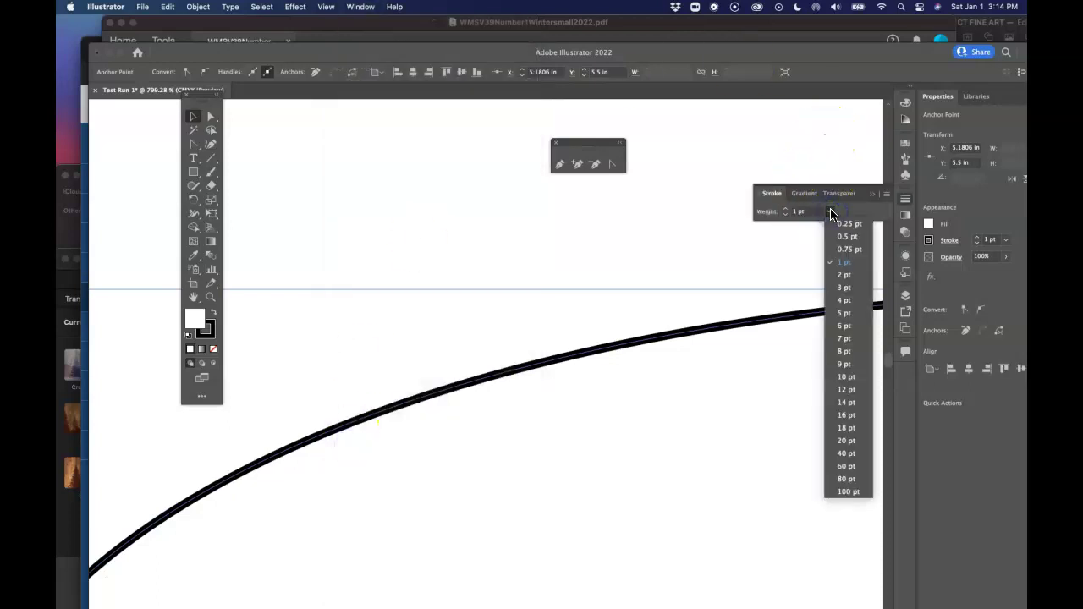
click(845, 326)
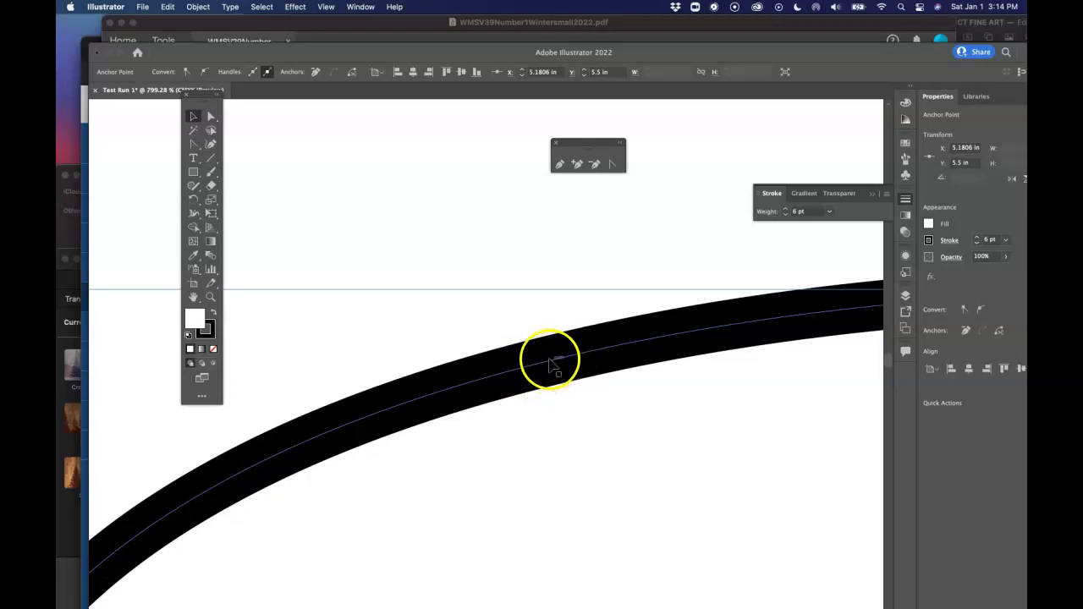
key(super+0)
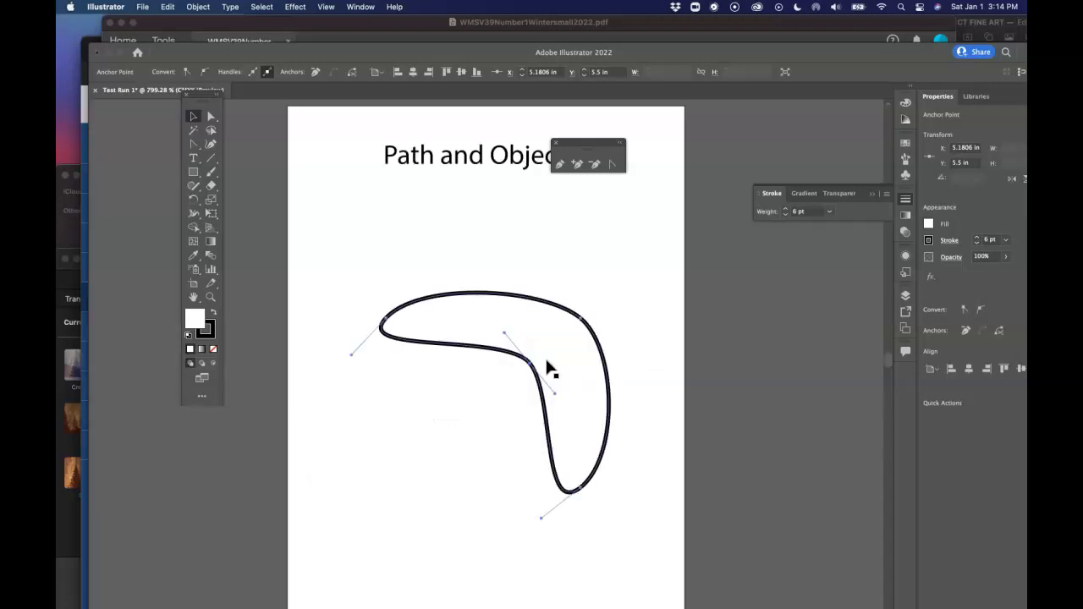
Select the boomerang and uncheck Scale Strokes & Effects in General preferences
click(547, 364)
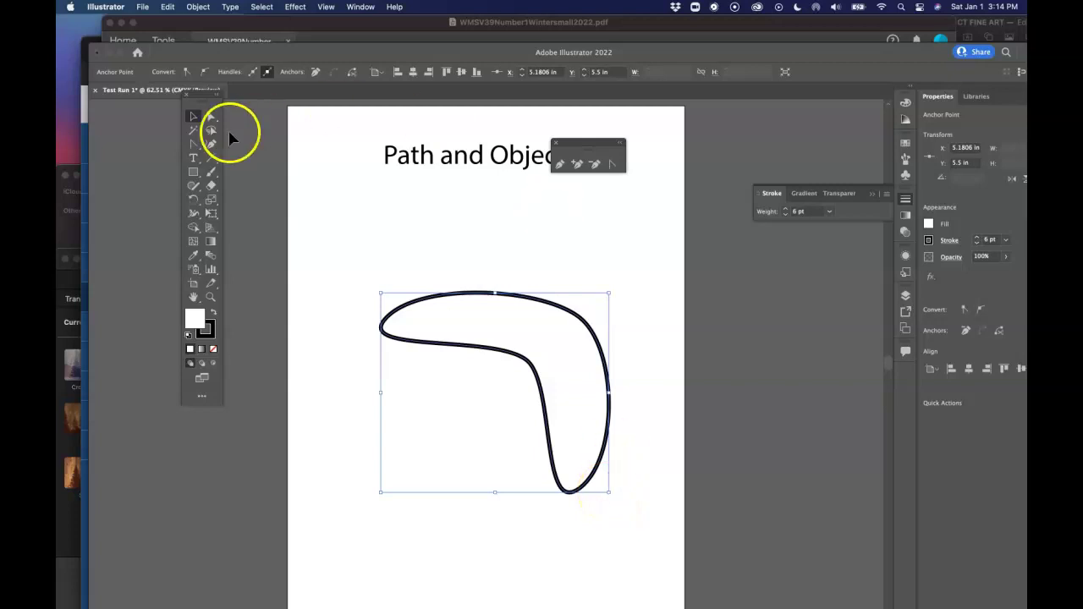
click(105, 7)
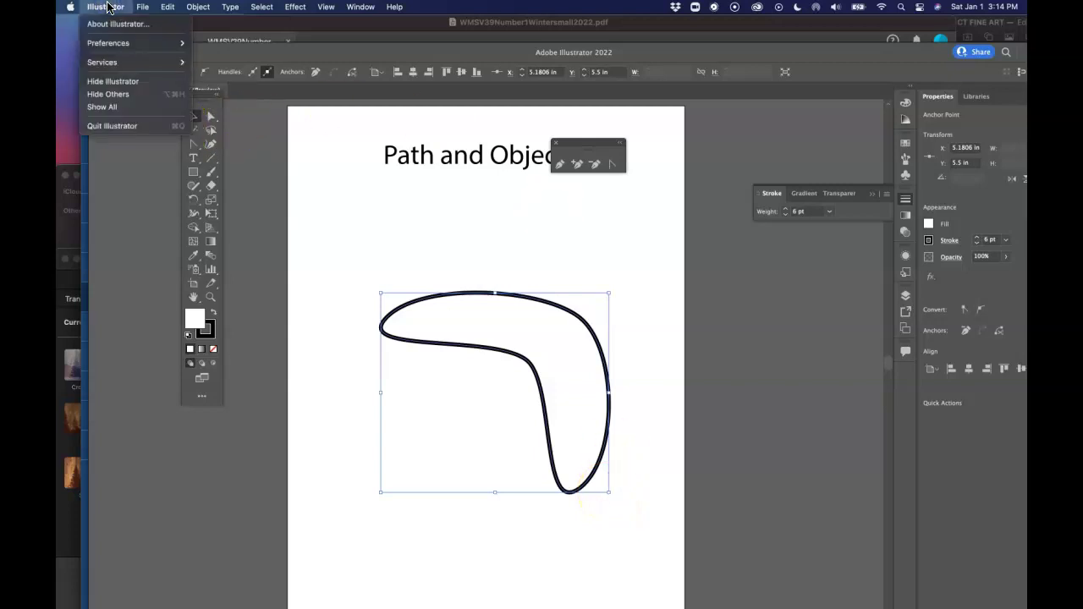
mouse_move(108, 42)
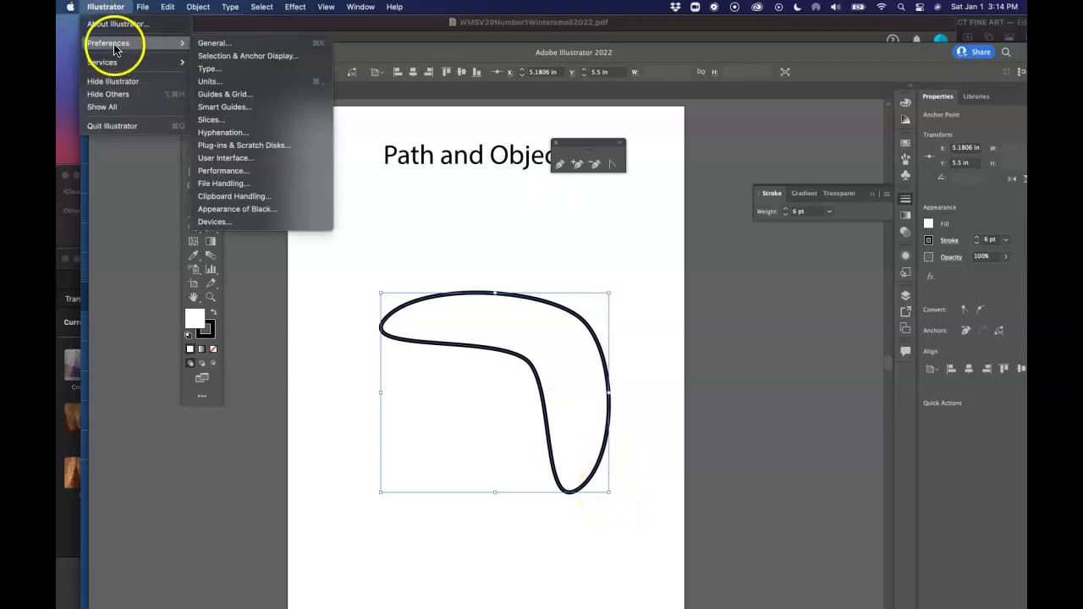
click(207, 44)
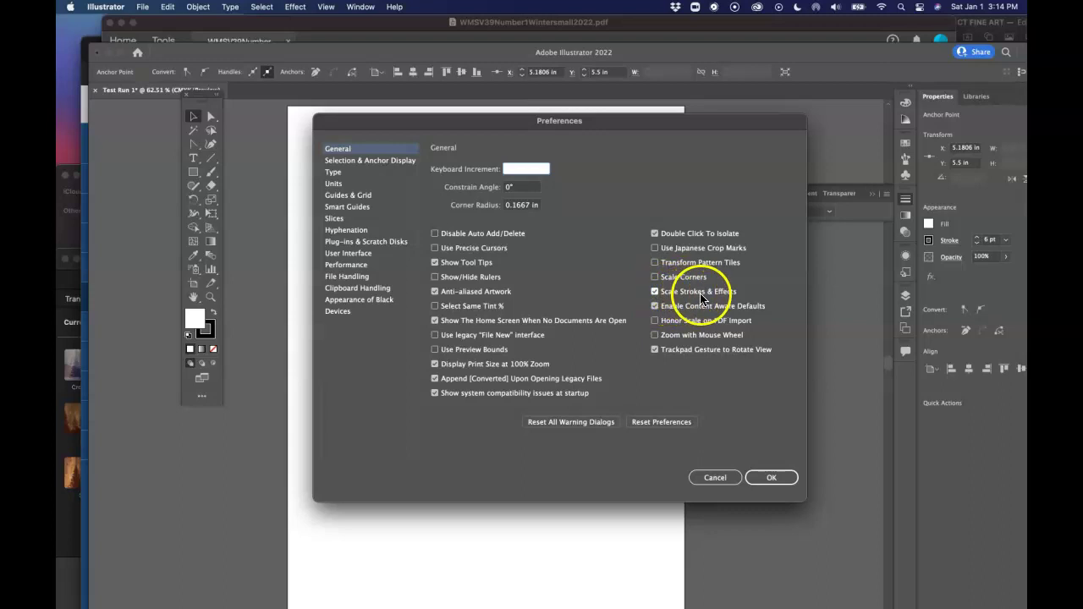
click(655, 291)
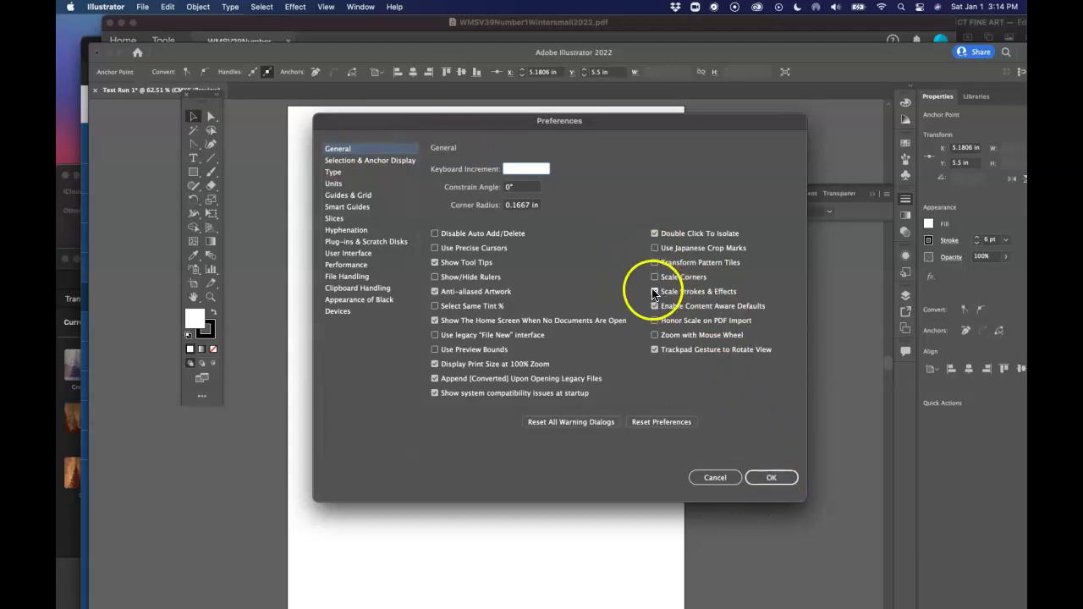
click(656, 292)
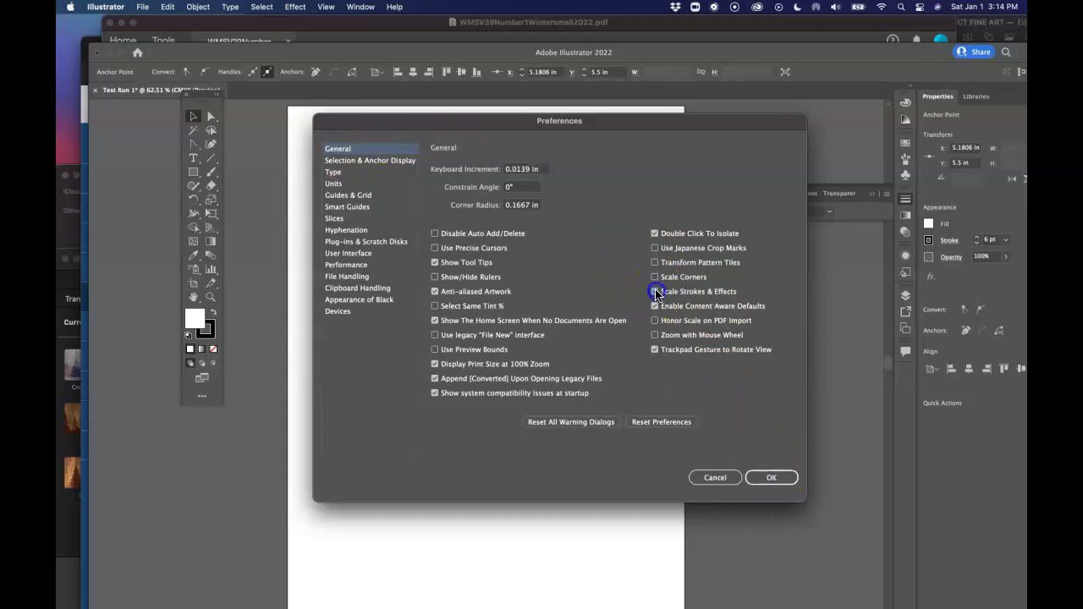
click(770, 476)
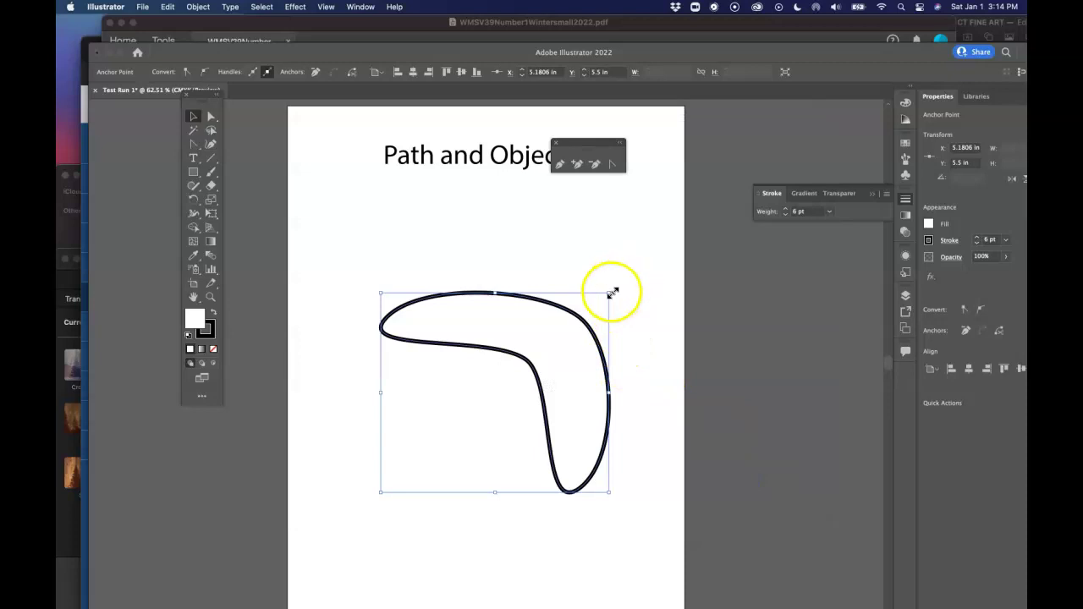
Test-resize the boomerang and undo, then set its stroke weight to 18 pt
drag(611, 291, 415, 431)
drag(414, 492, 416, 462)
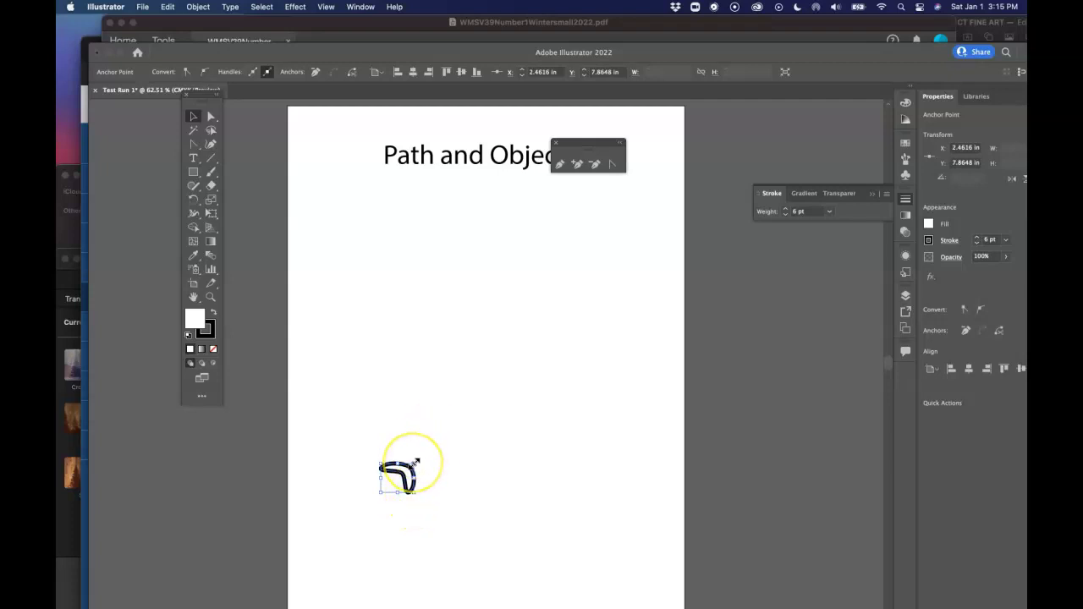
key(super+z)
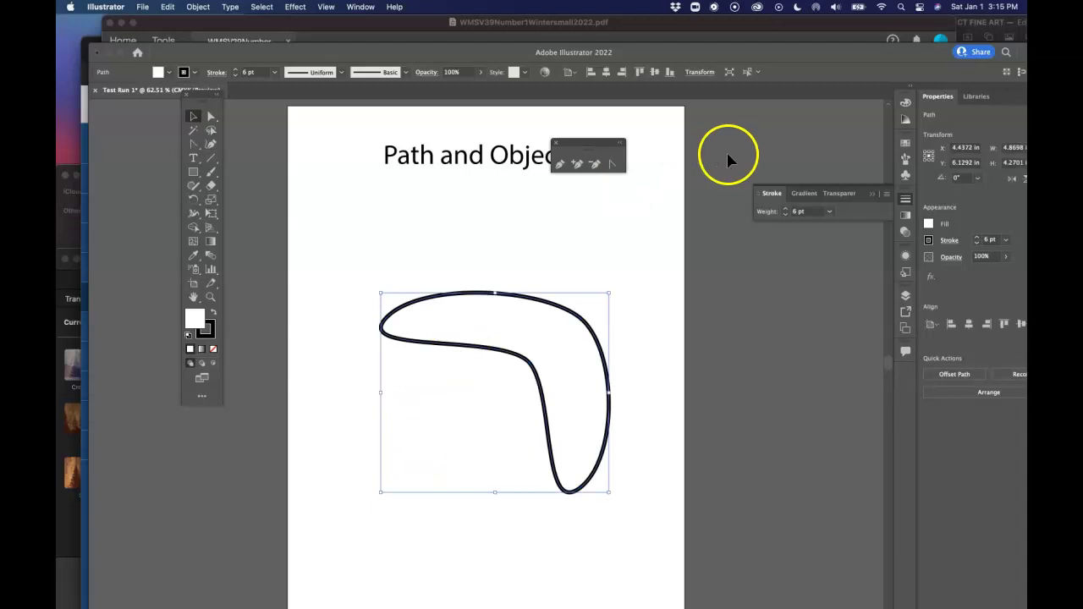
click(829, 211)
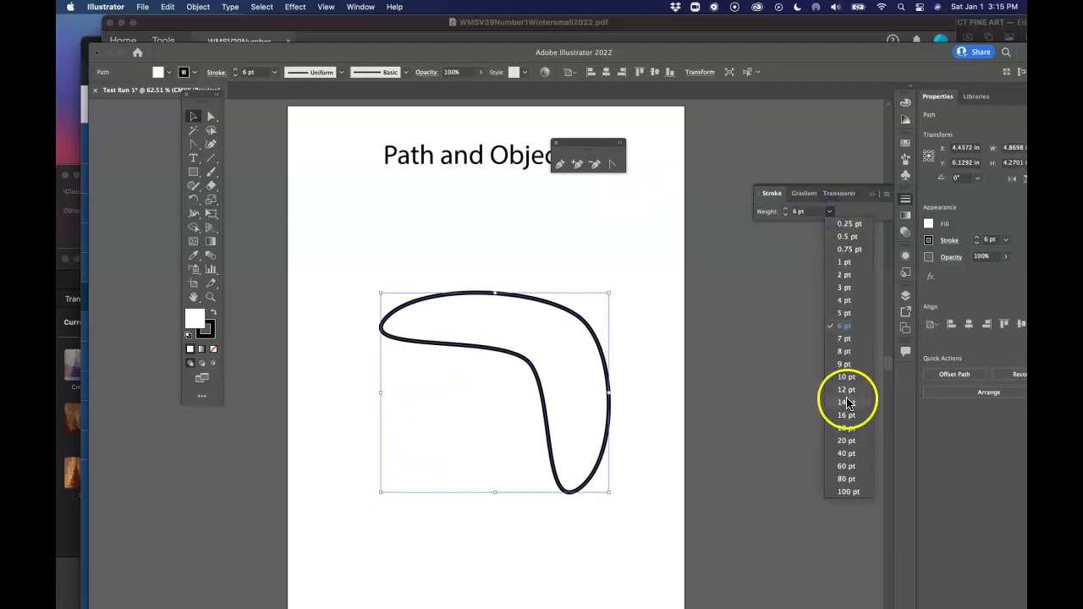
click(850, 431)
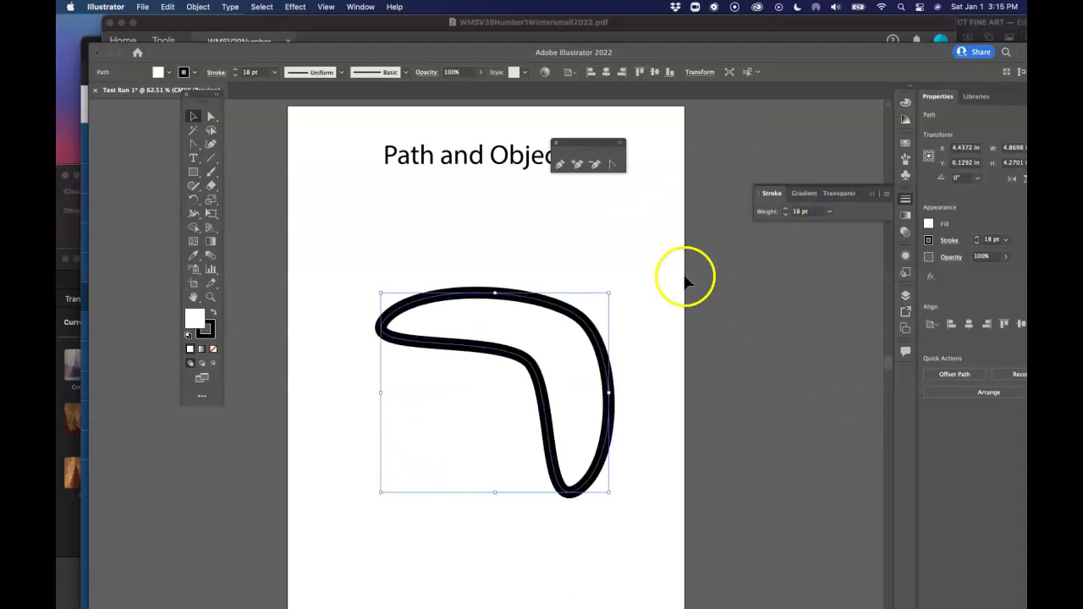
drag(610, 293, 624, 237)
Turn Scale Strokes & Effects back on in General preferences
click(107, 8)
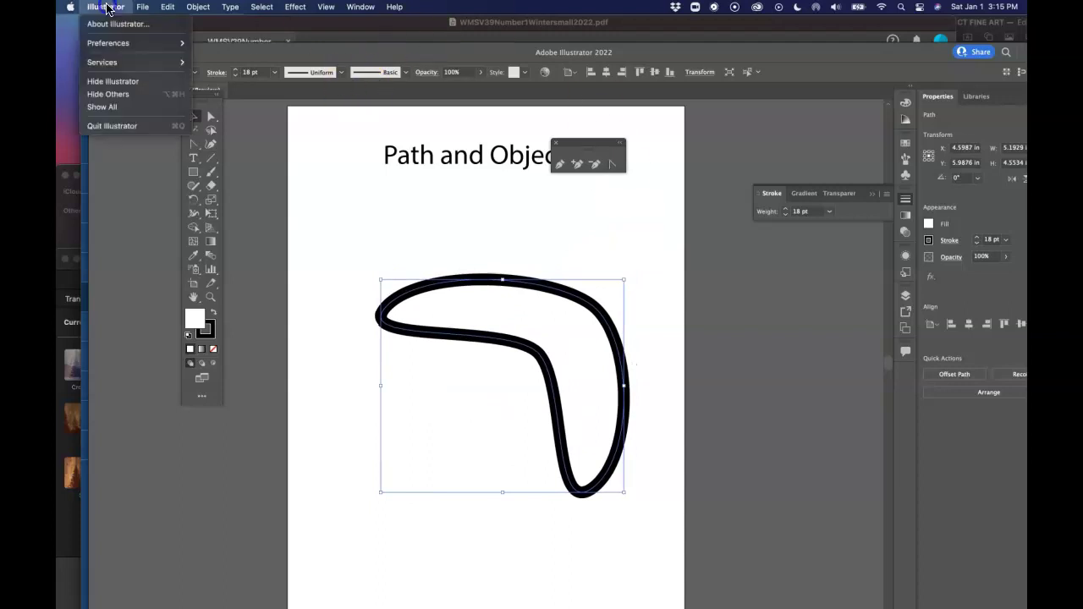
mouse_move(110, 43)
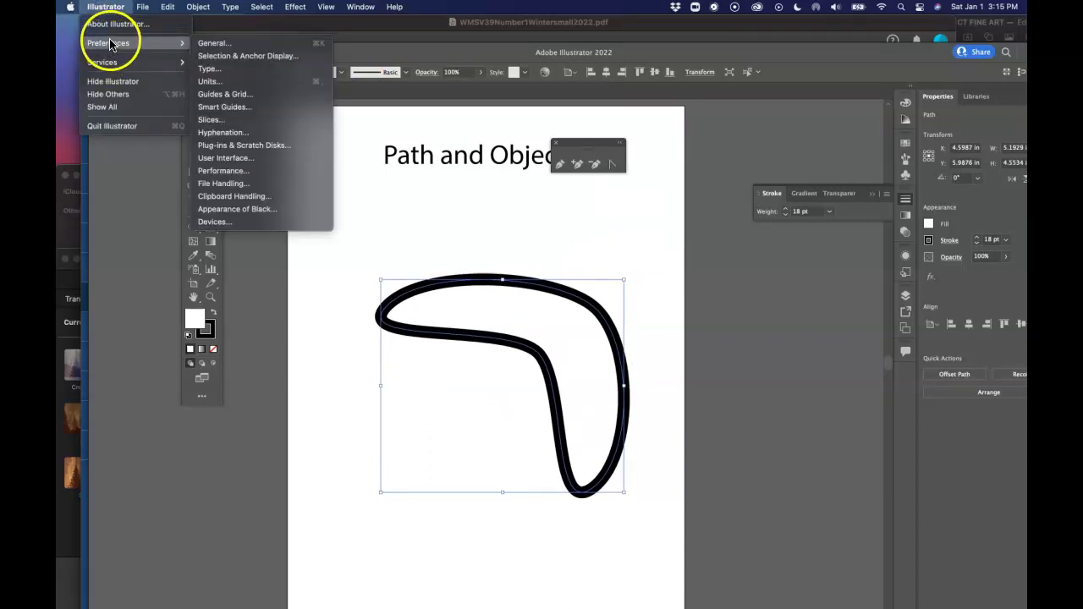
click(212, 43)
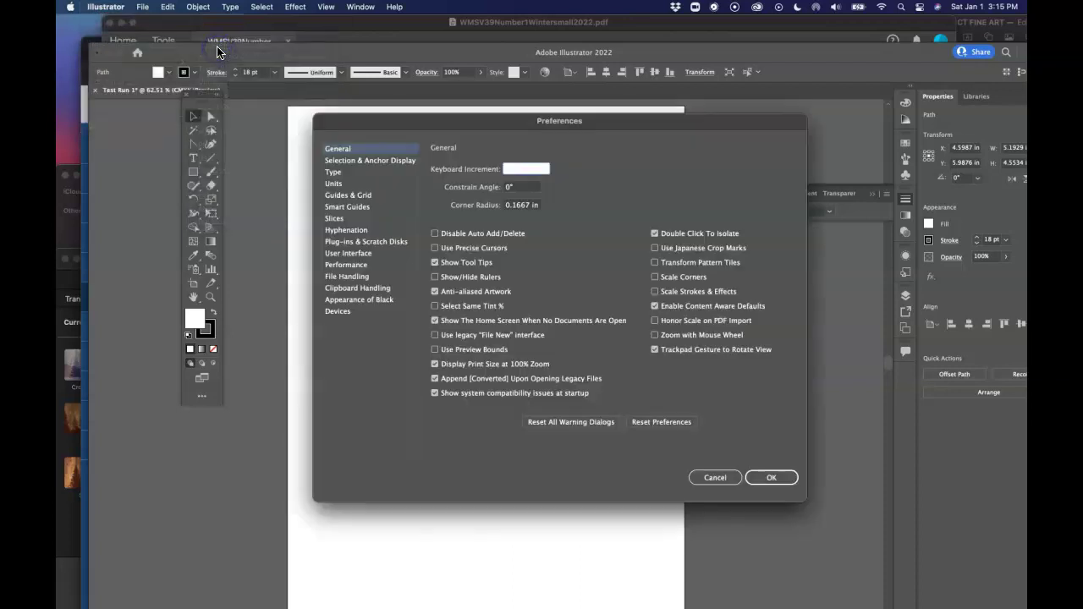
click(657, 292)
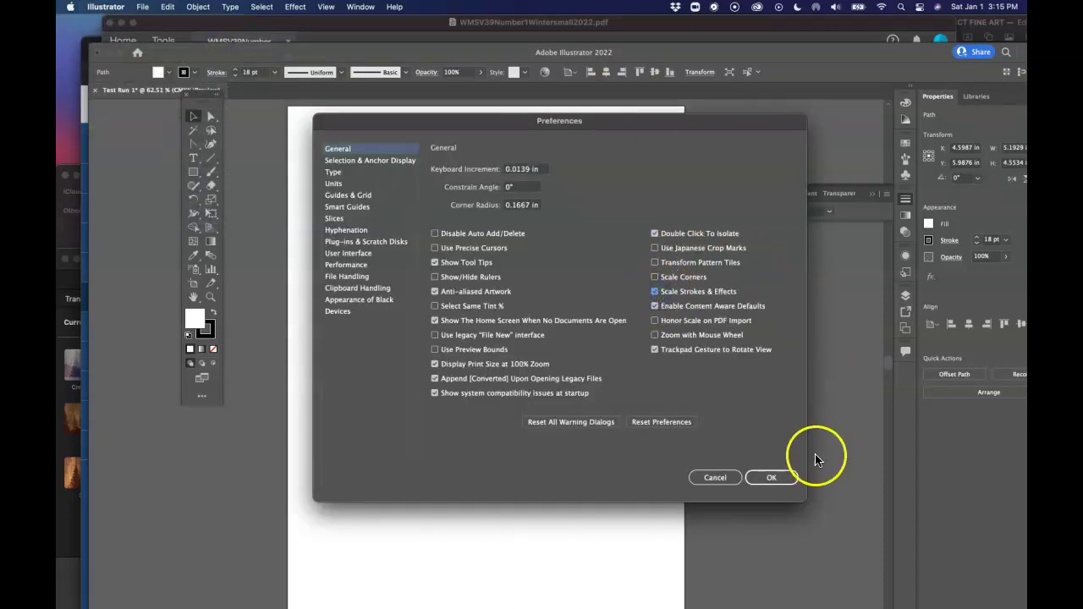
click(779, 478)
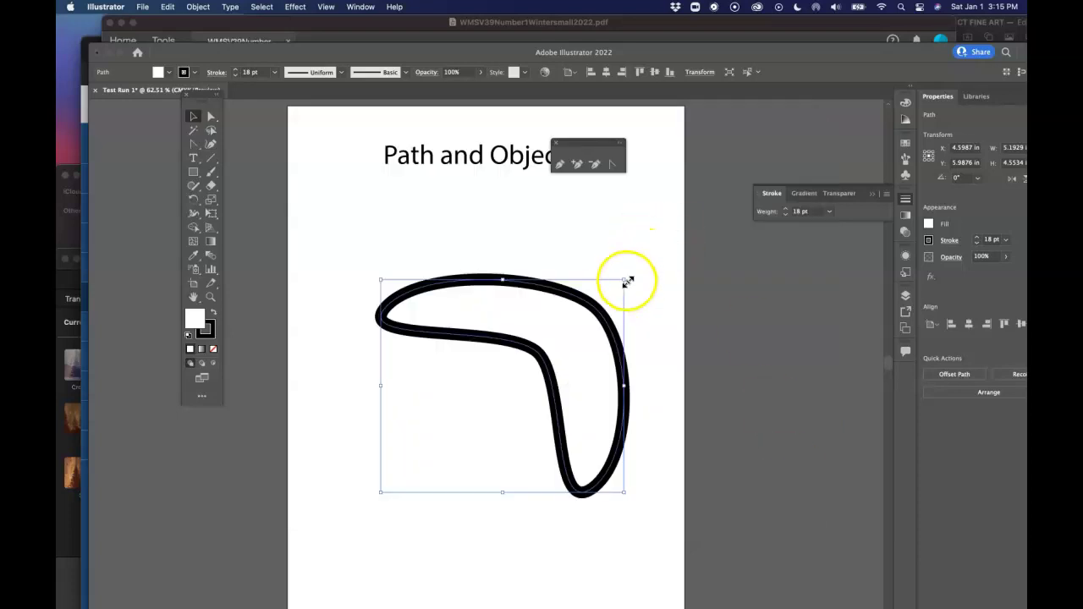
Resize the boomerang to about 5.63 x 4.93 in, scaling its stroke to 19.5 pt
click(623, 278)
mouse_move(623, 278)
mouse_down()
mouse_move(421, 445)
mouse_move(618, 257)
mouse_move(482, 338)
mouse_move(657, 194)
mouse_move(644, 201)
mouse_up()
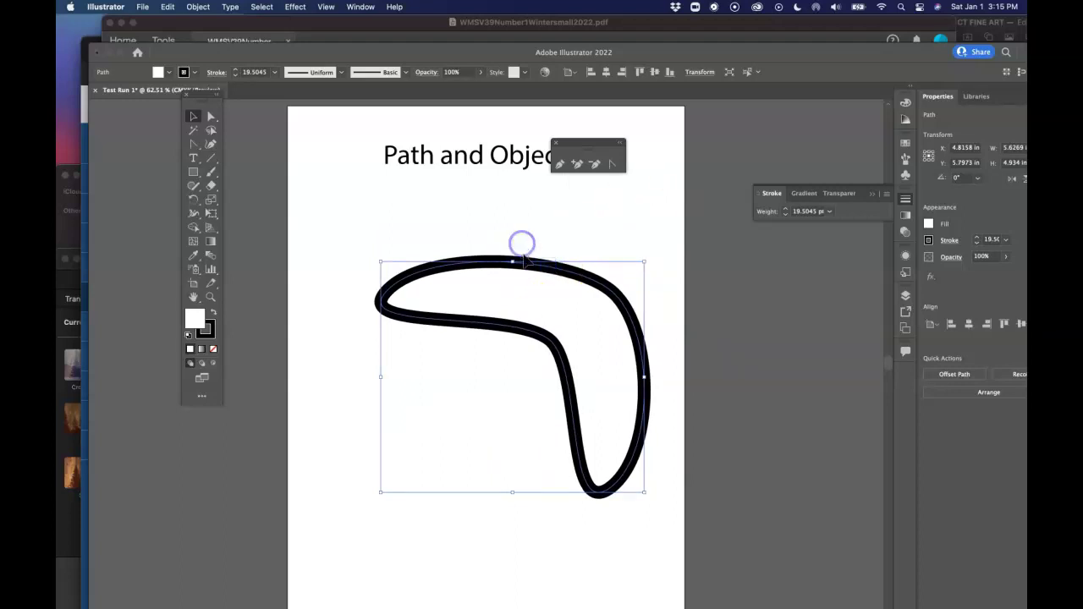
click(500, 333)
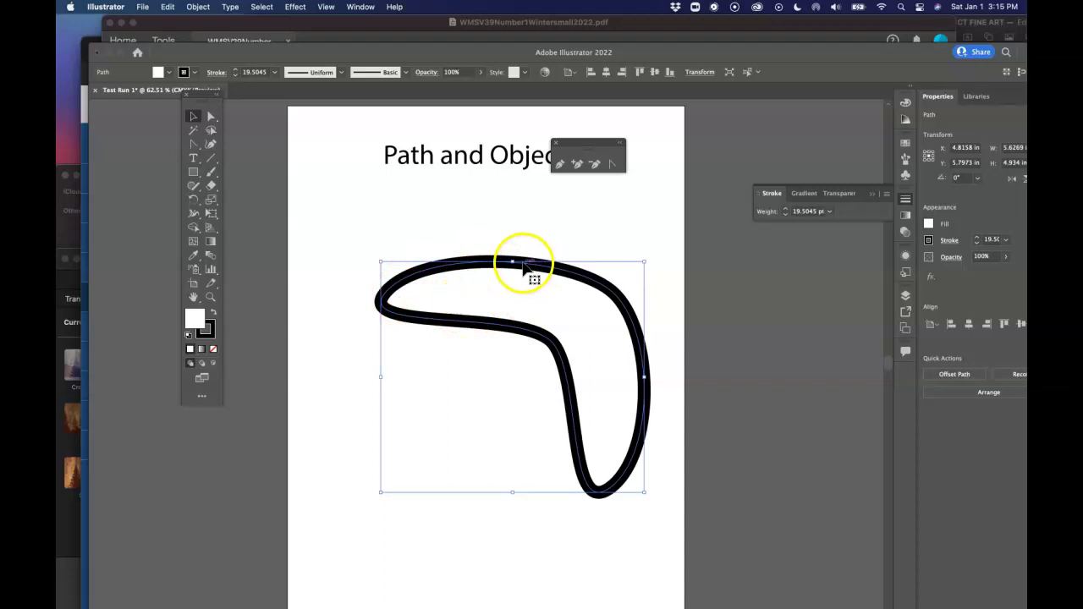
Fill the boomerang with red (D63838), set its stroke to 8 pt, and shift it left
double_click(195, 320)
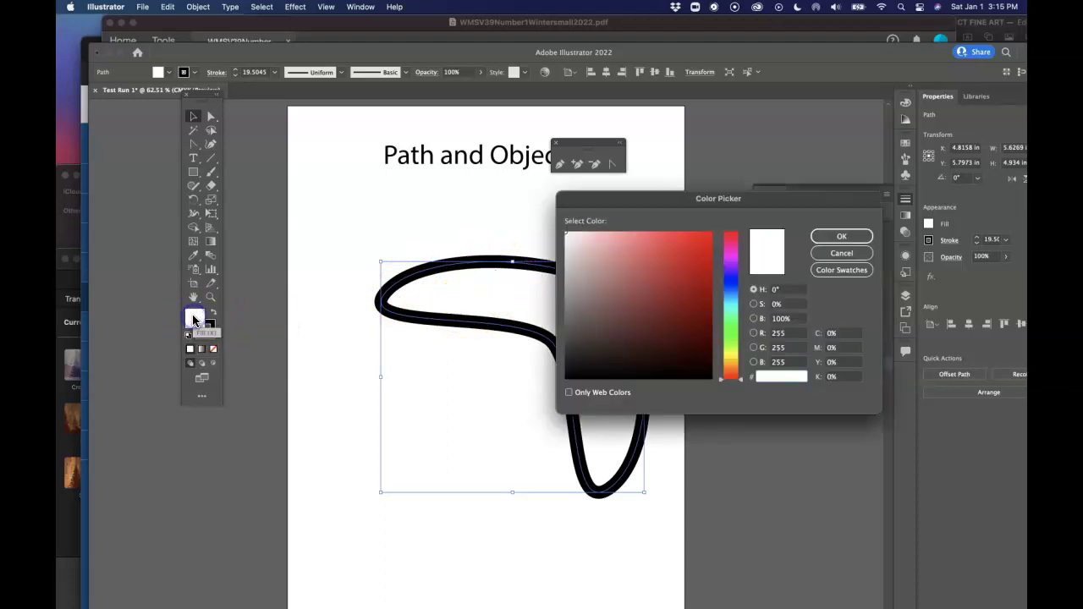
click(674, 255)
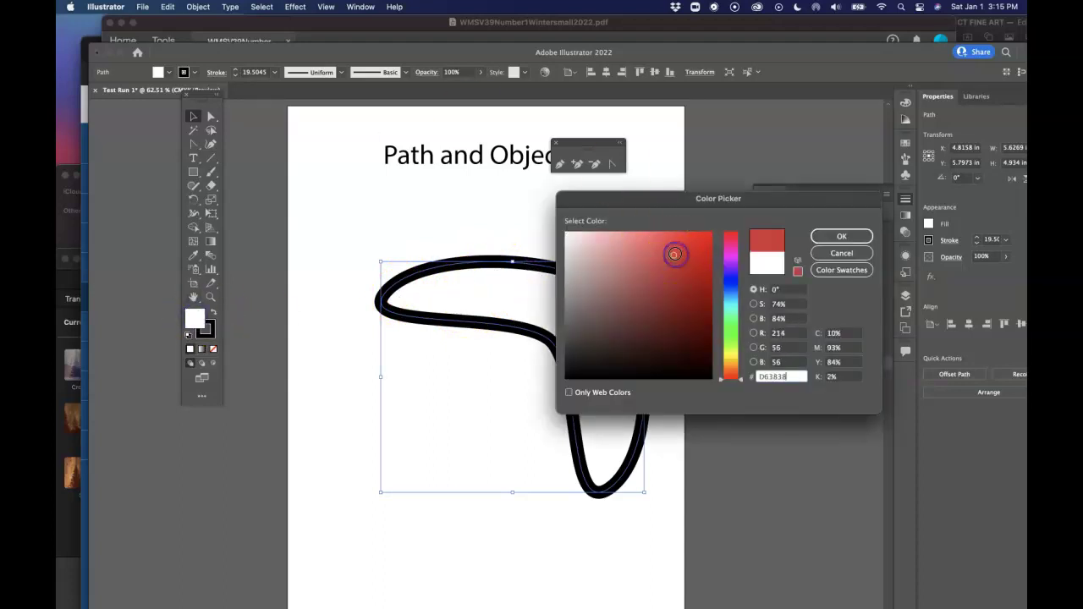
click(854, 241)
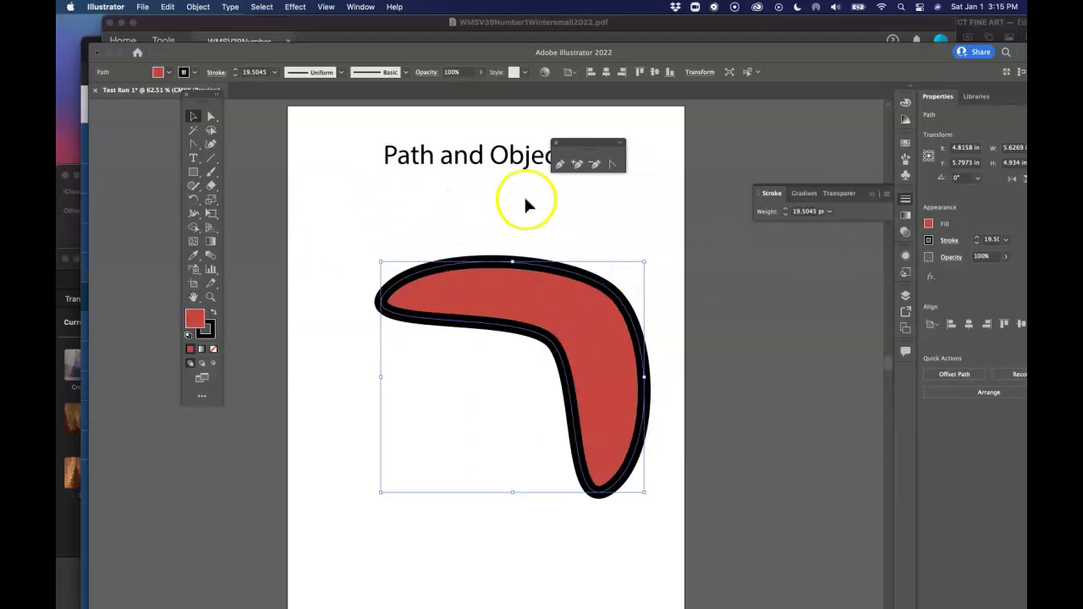
click(828, 214)
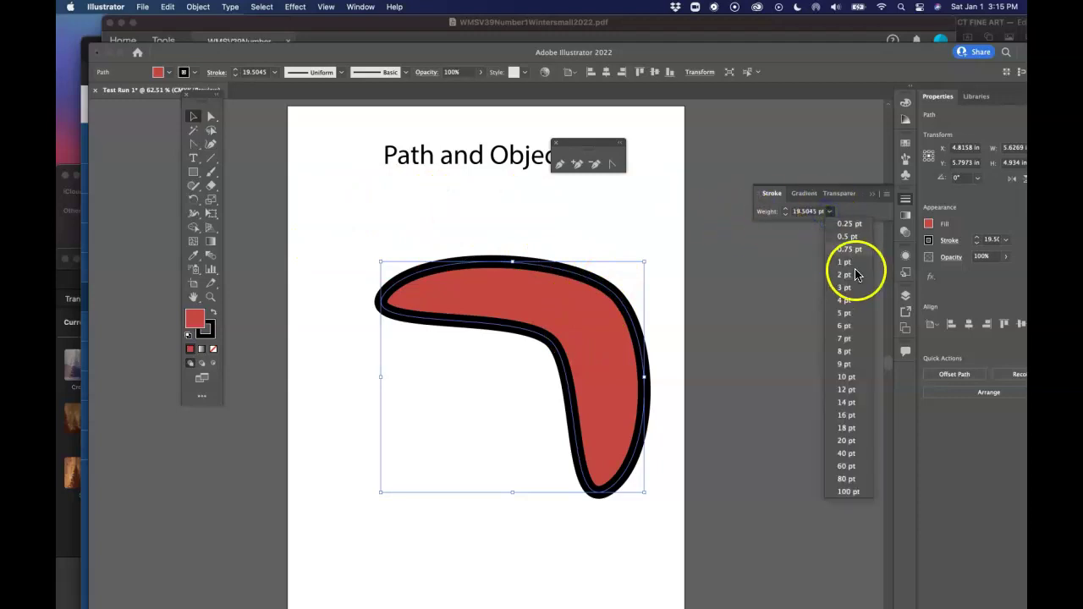
click(846, 351)
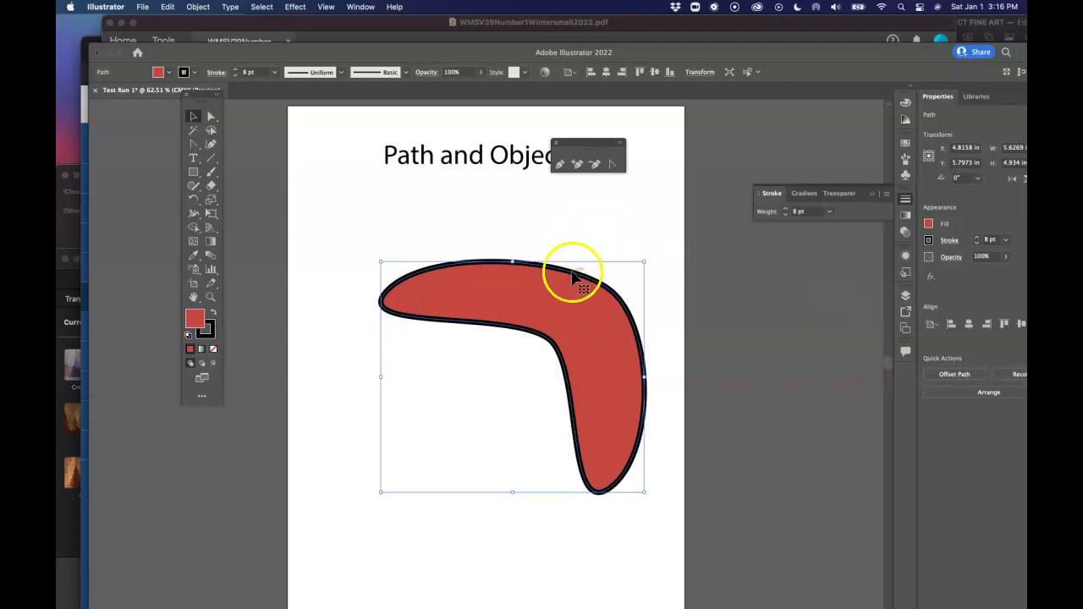
drag(576, 281, 521, 275)
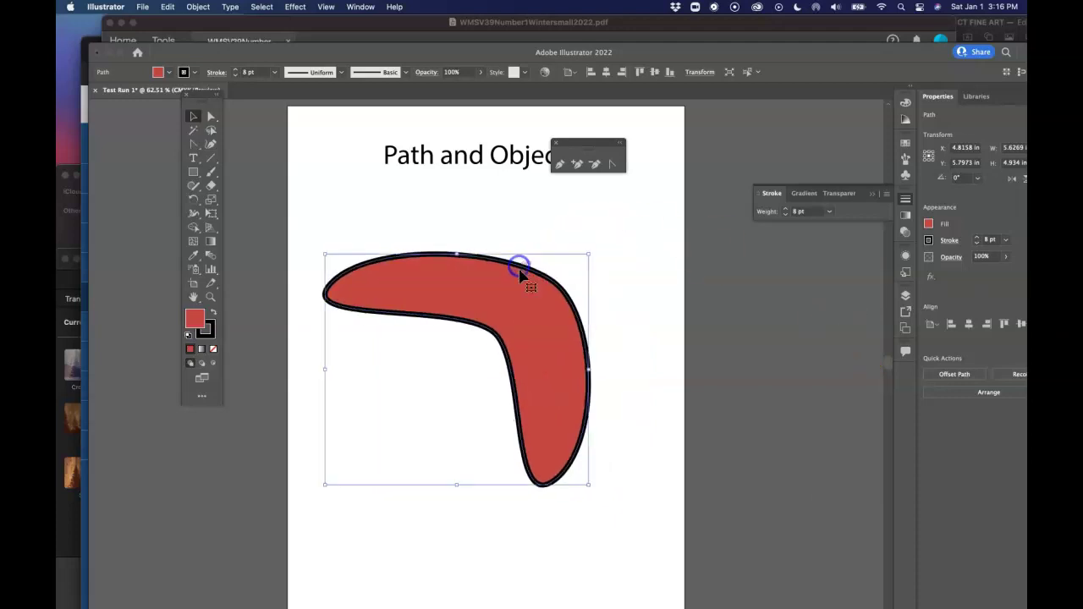
Change the boomerang's outline colour to a light olive-yellow
double_click(212, 325)
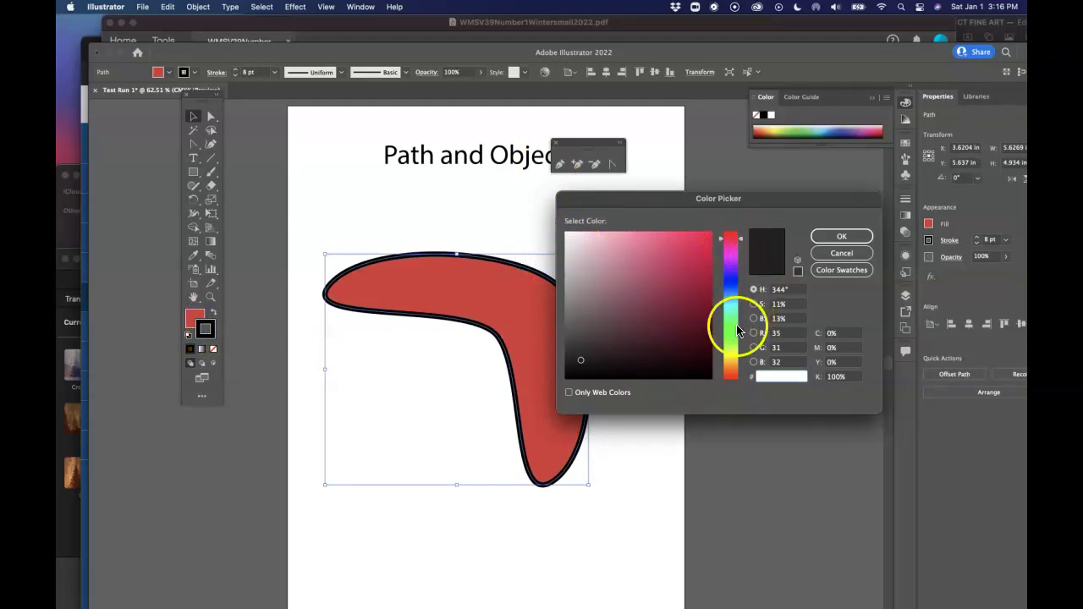
click(731, 357)
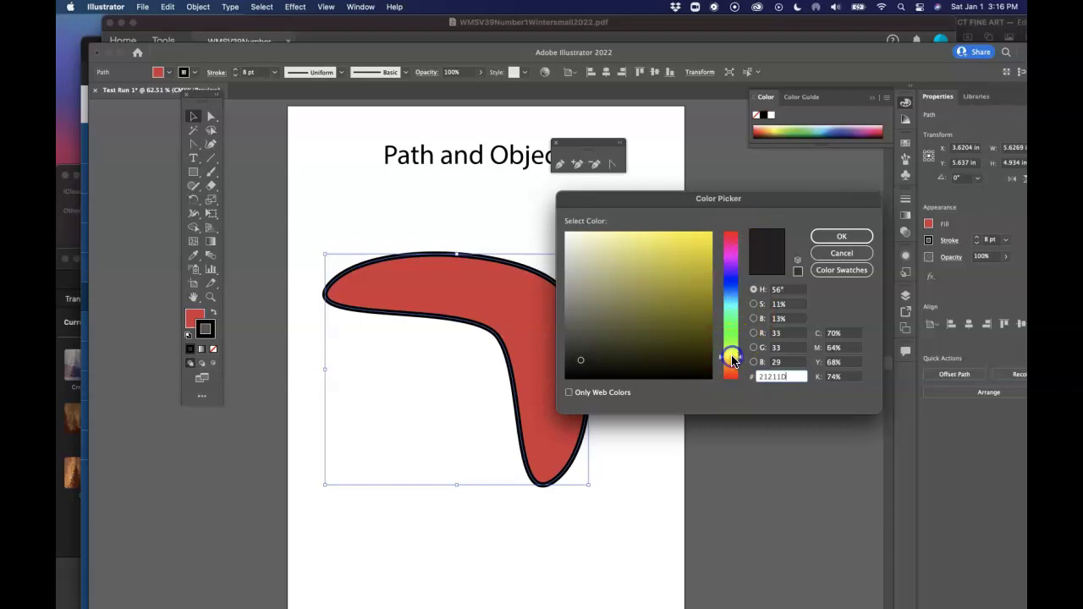
click(666, 274)
click(841, 236)
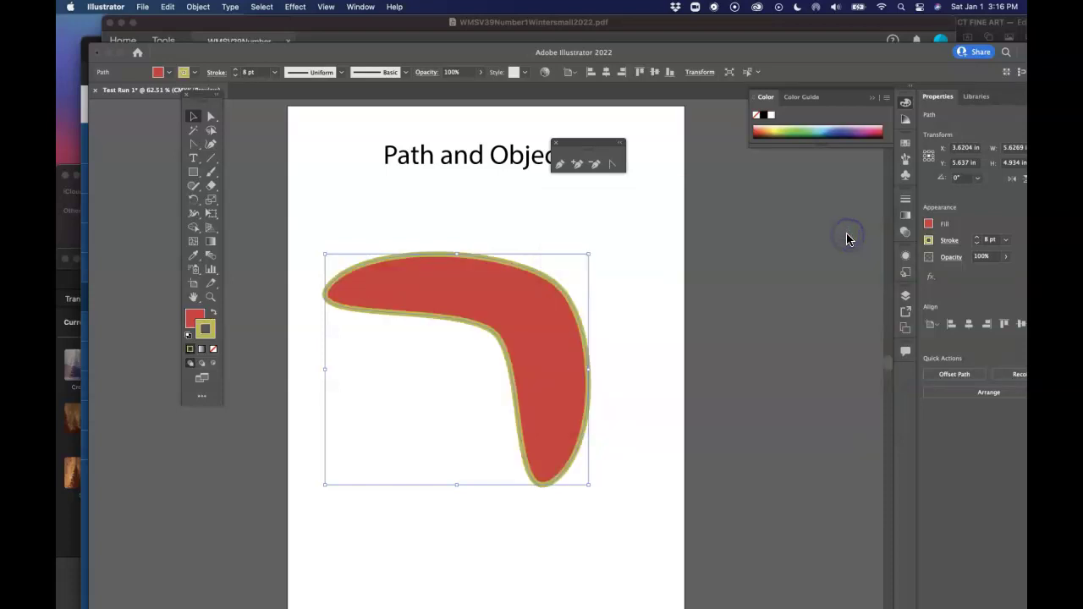
click(572, 311)
Paste a copy of the boomerang and move it up and to the right
drag(534, 276, 508, 305)
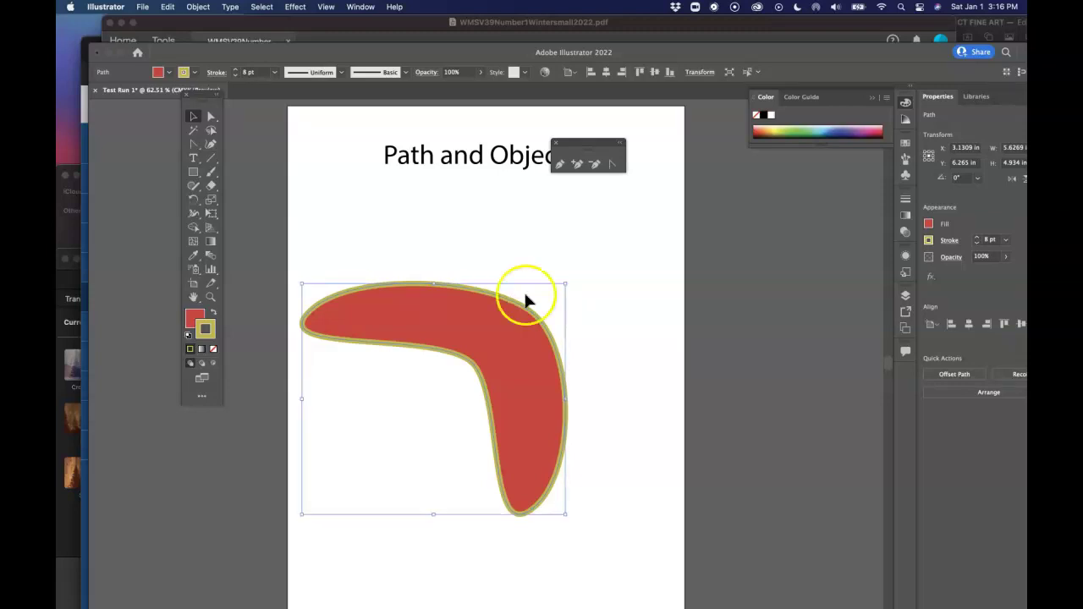
click(605, 291)
key(super+v)
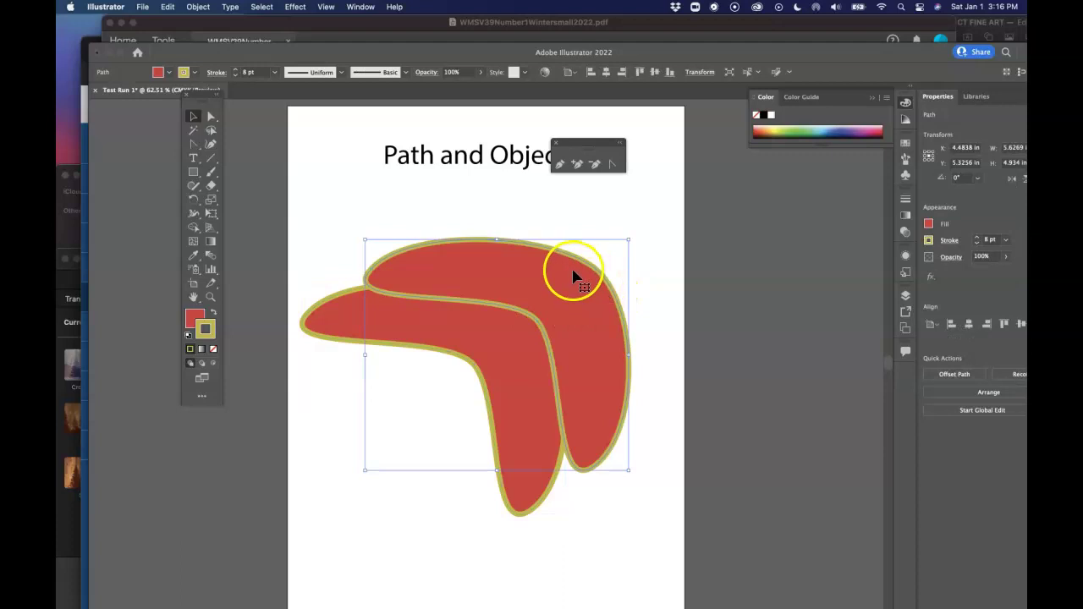
drag(572, 269, 620, 257)
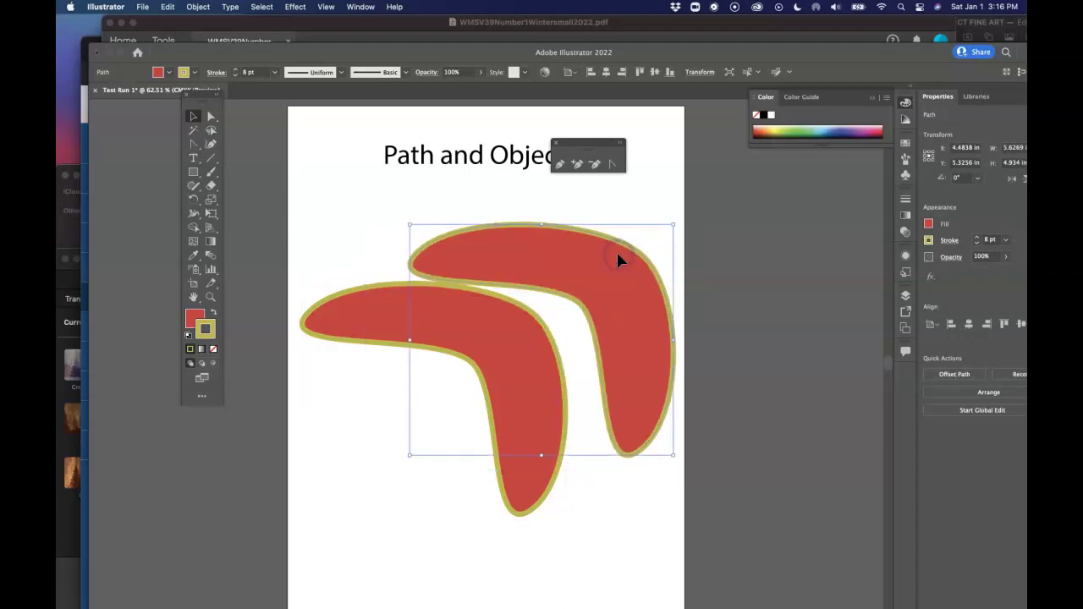
Fill the copy with green (39D398) and drag it to overlap the red boomerang
click(193, 319)
double_click(193, 319)
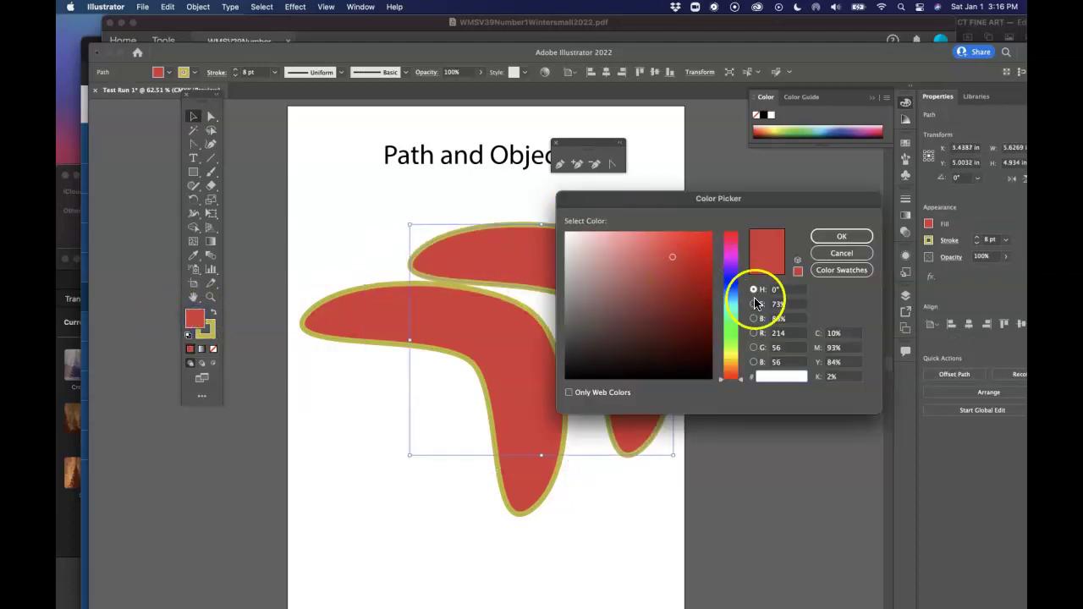
click(735, 318)
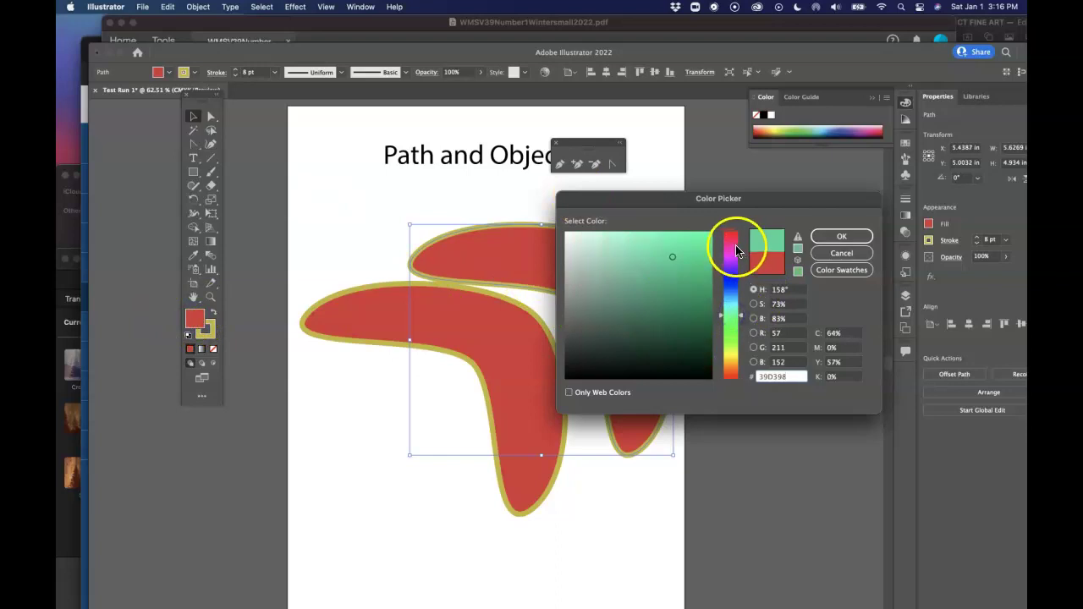
click(841, 237)
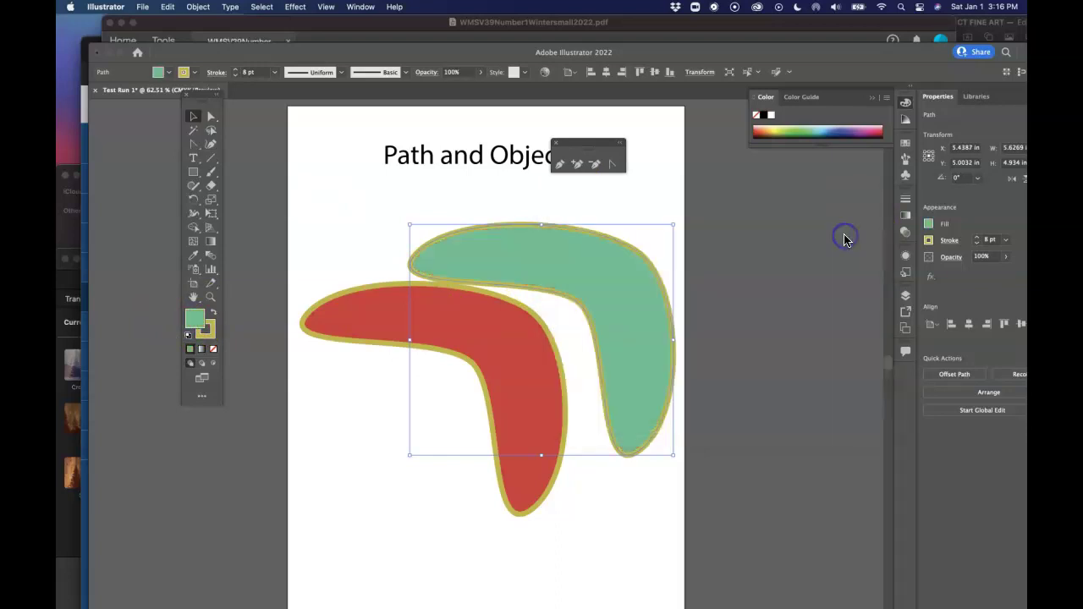
drag(644, 269, 590, 286)
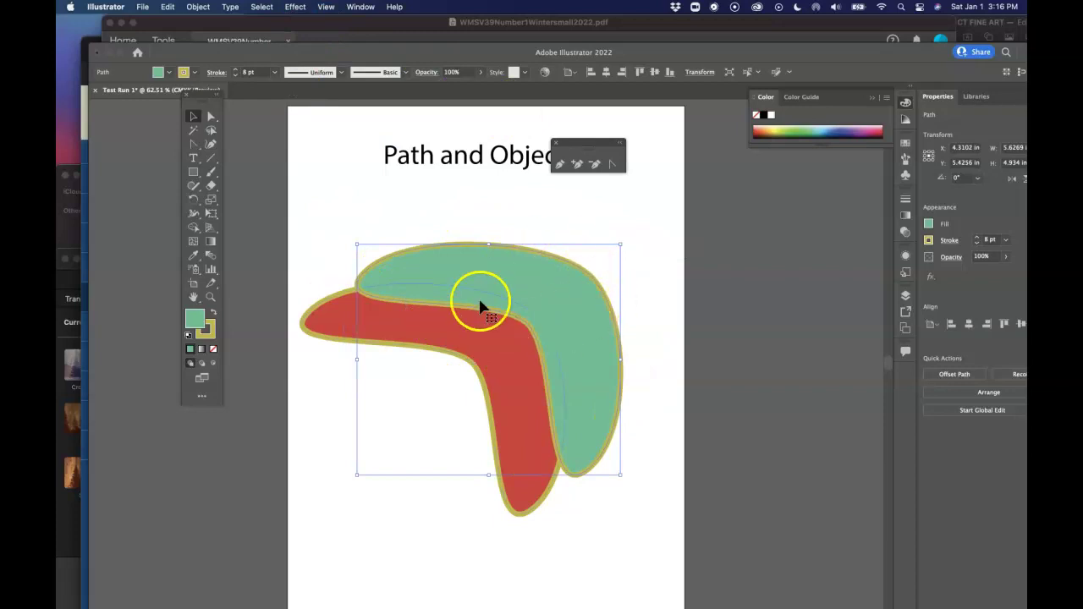
Browse the Object > Arrange options and float the Layers panel with Layer 1 expanded
click(555, 145)
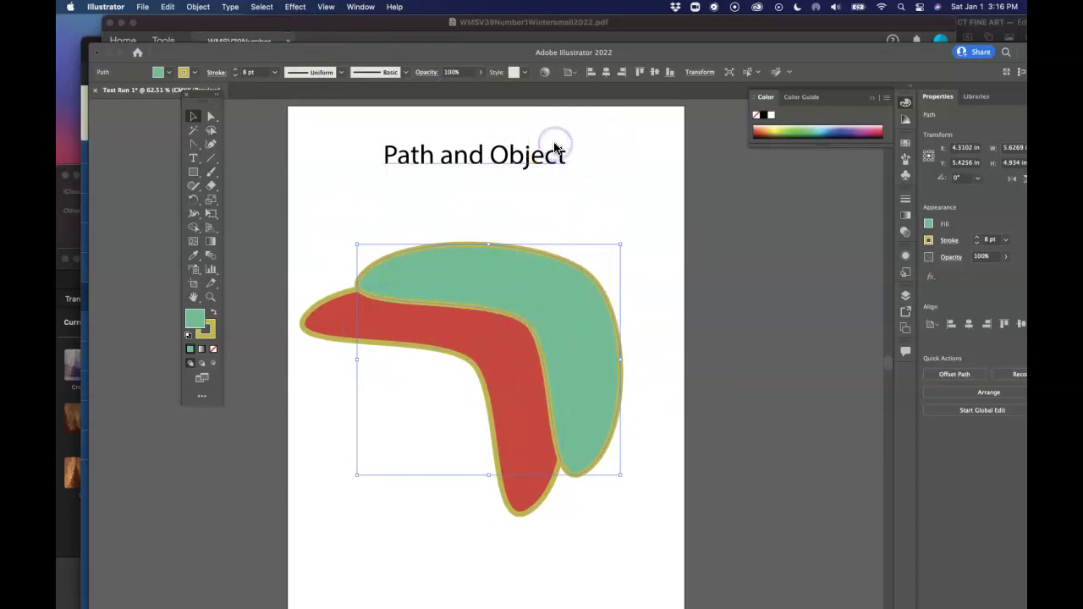
click(194, 8)
click(200, 38)
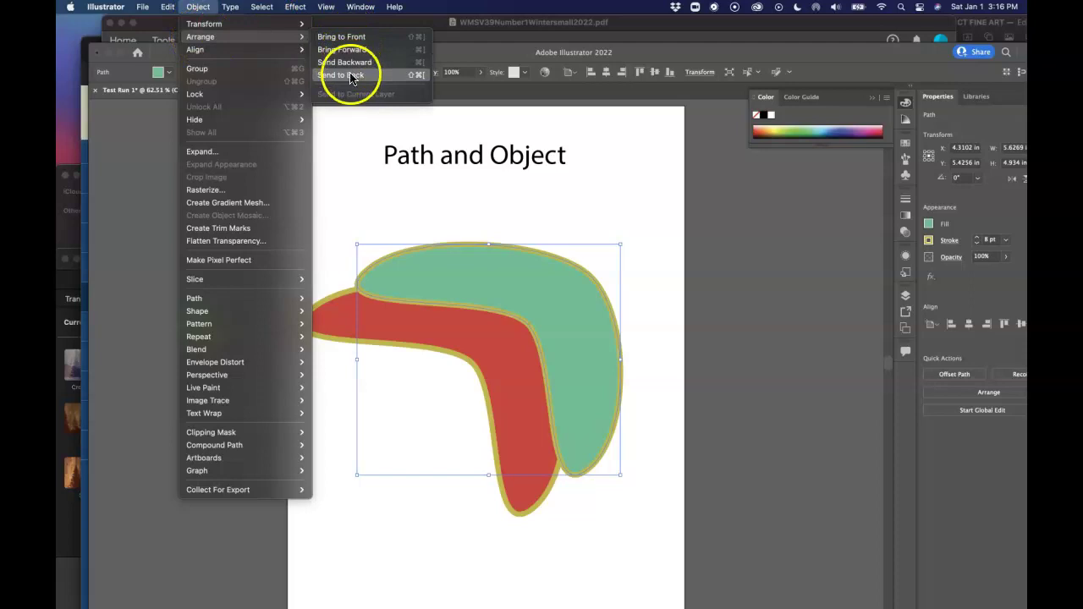
click(342, 170)
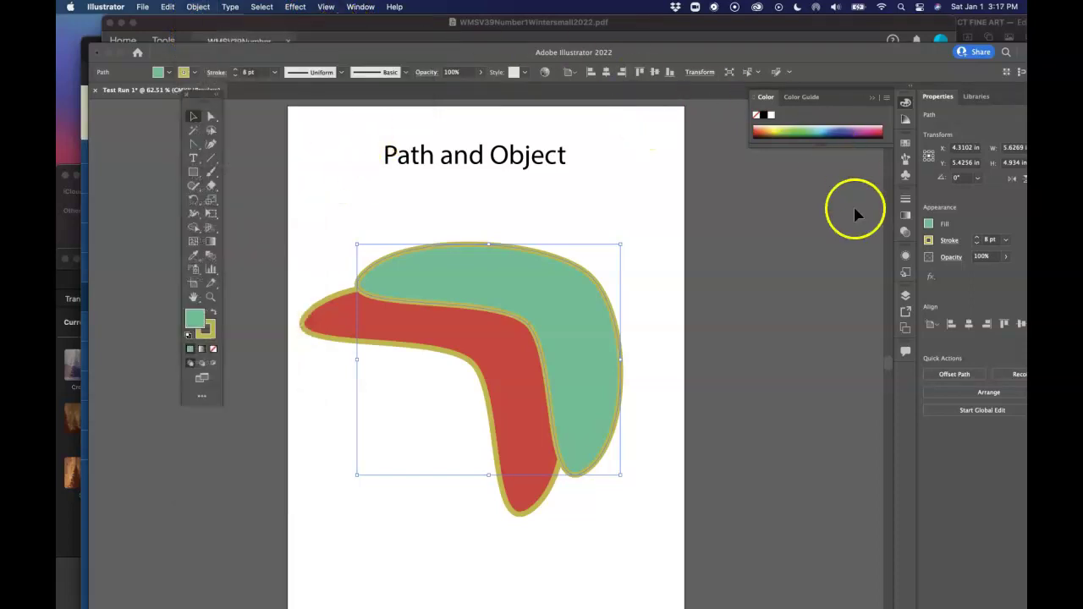
click(905, 294)
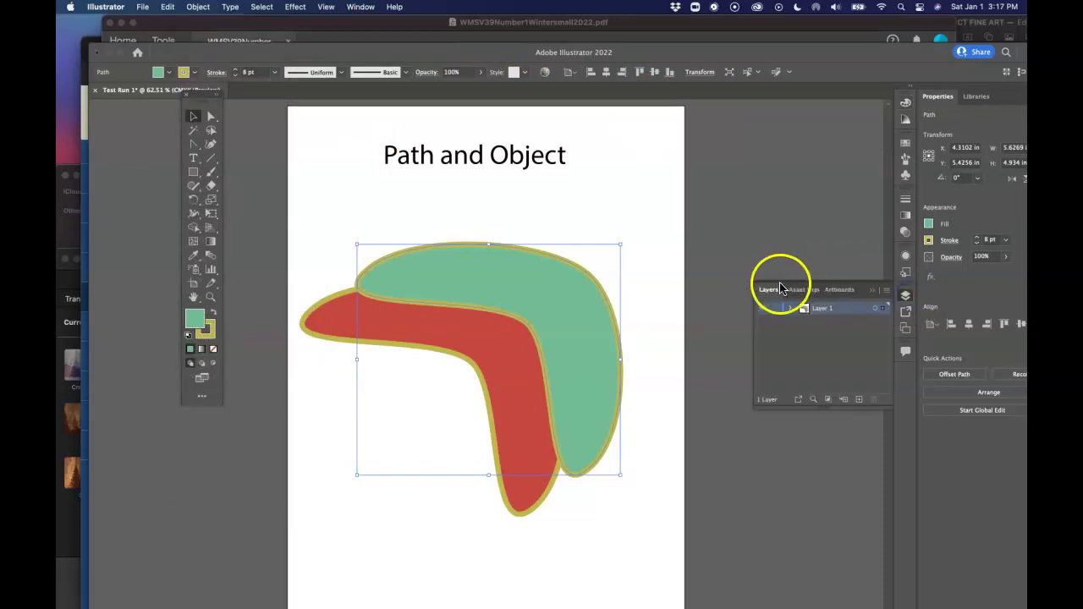
drag(770, 290, 668, 213)
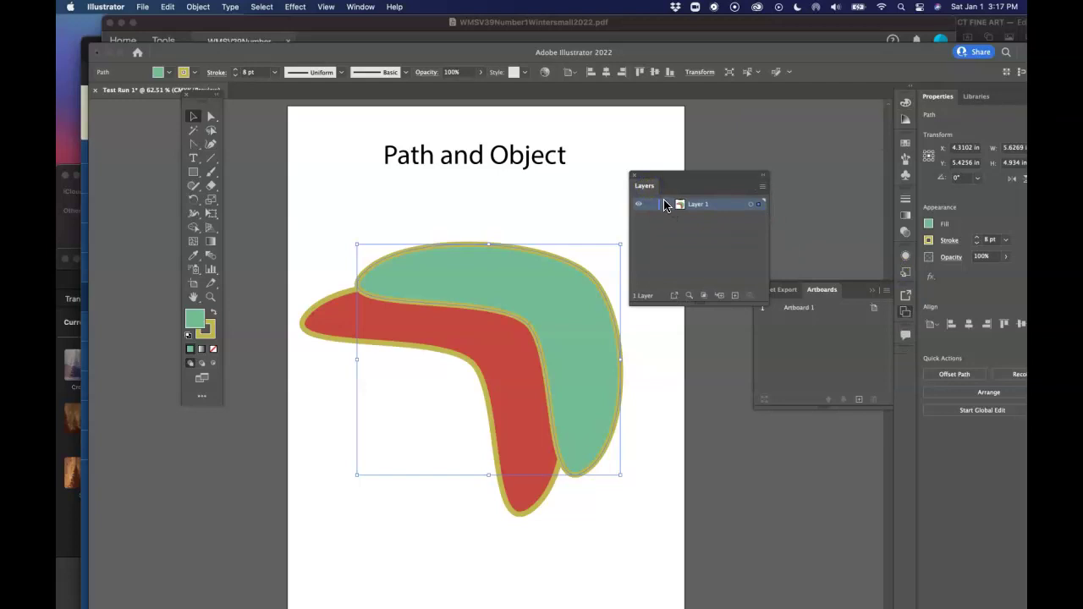
click(669, 205)
click(667, 205)
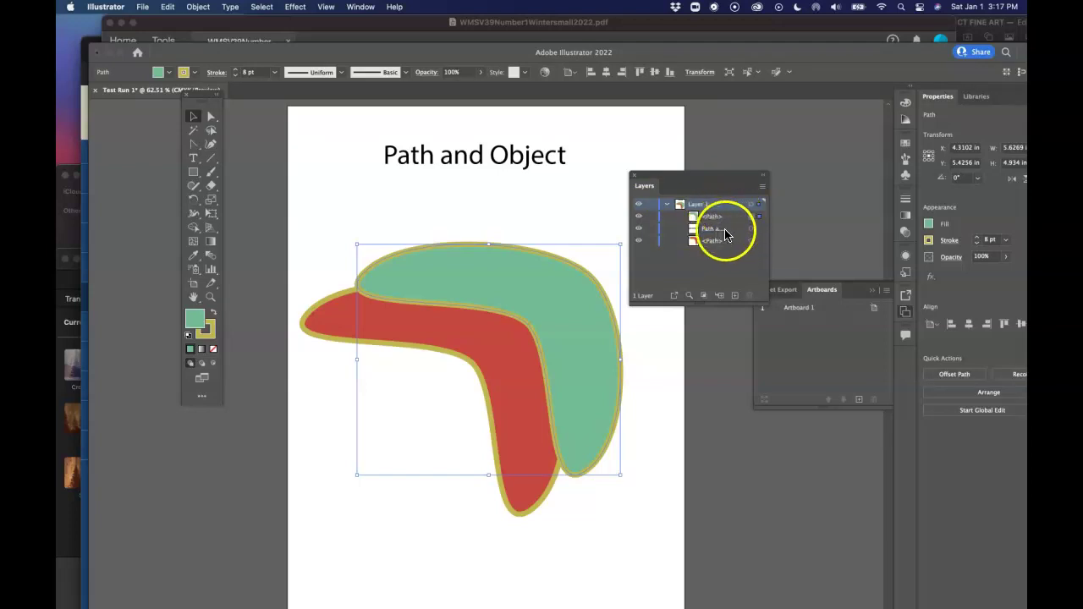
Select the red boomerang path in Layer 1 and send it to back via Object > Arrange
click(751, 230)
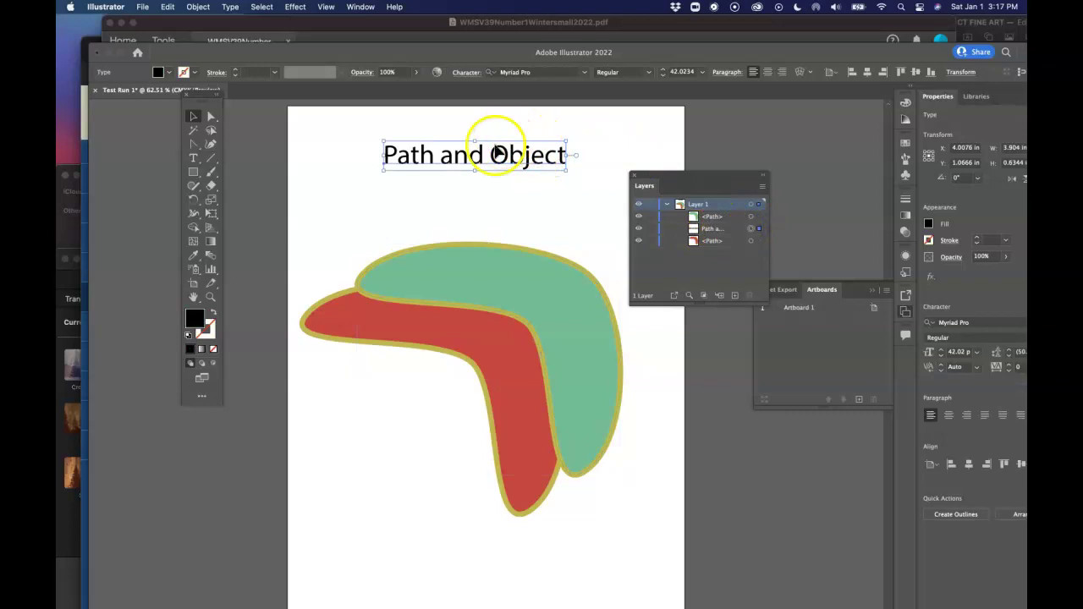
click(750, 220)
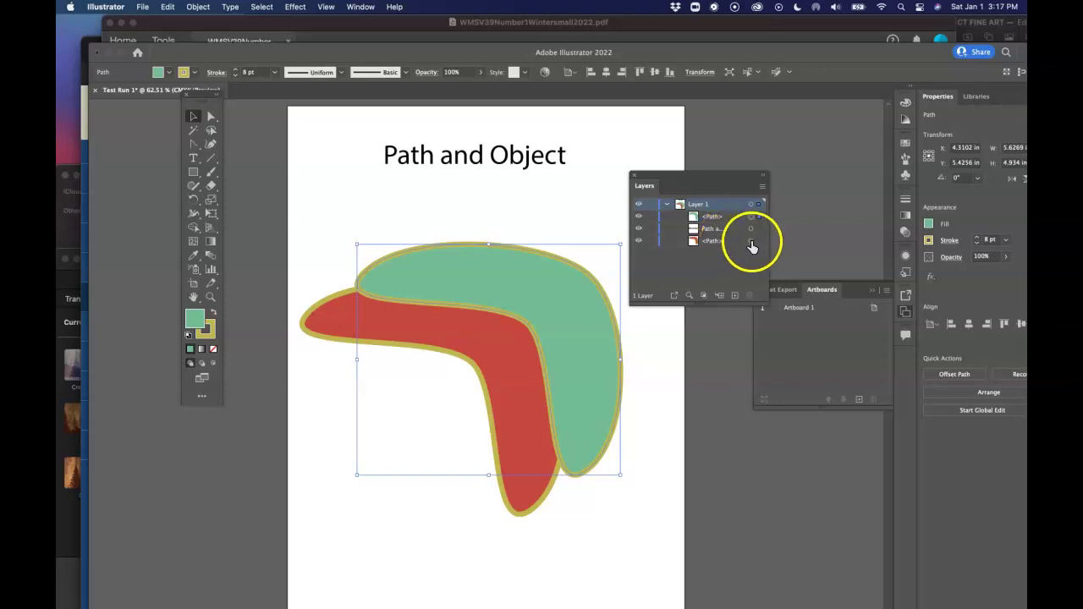
click(751, 243)
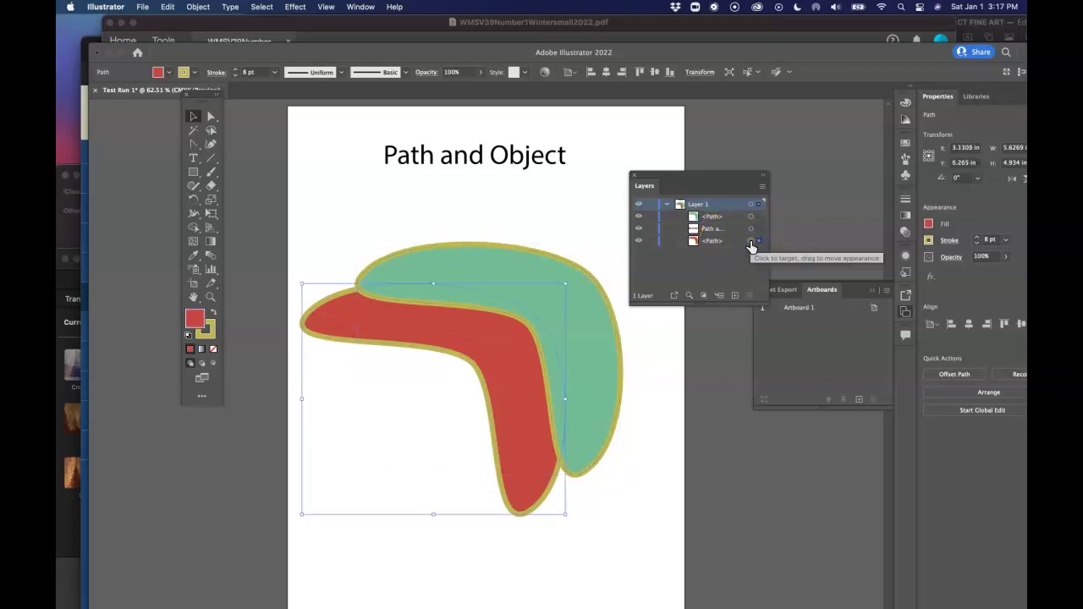
click(711, 240)
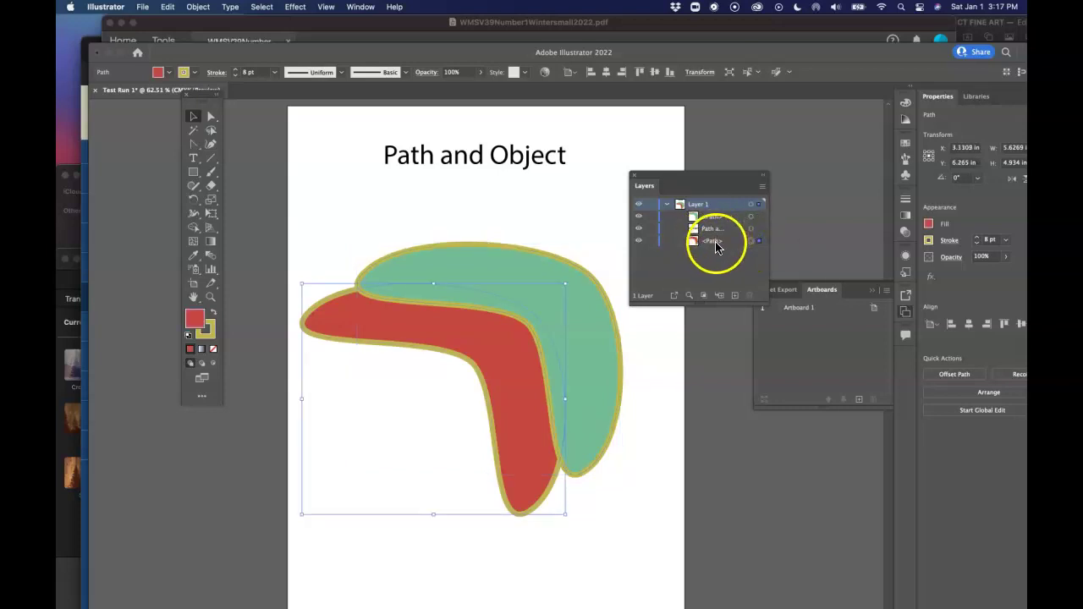
click(715, 242)
drag(716, 243, 716, 213)
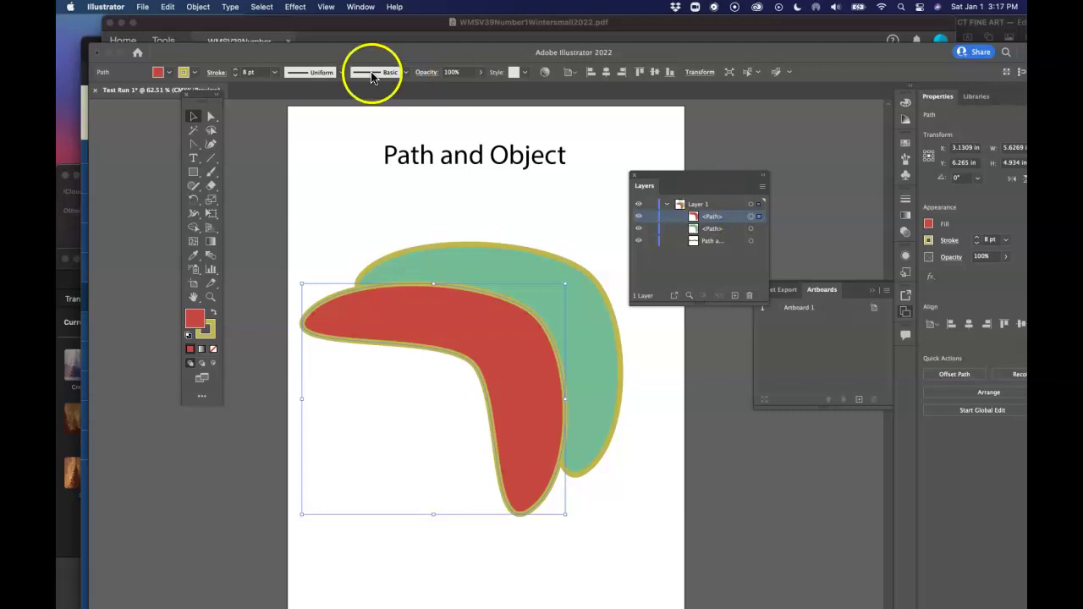
click(197, 7)
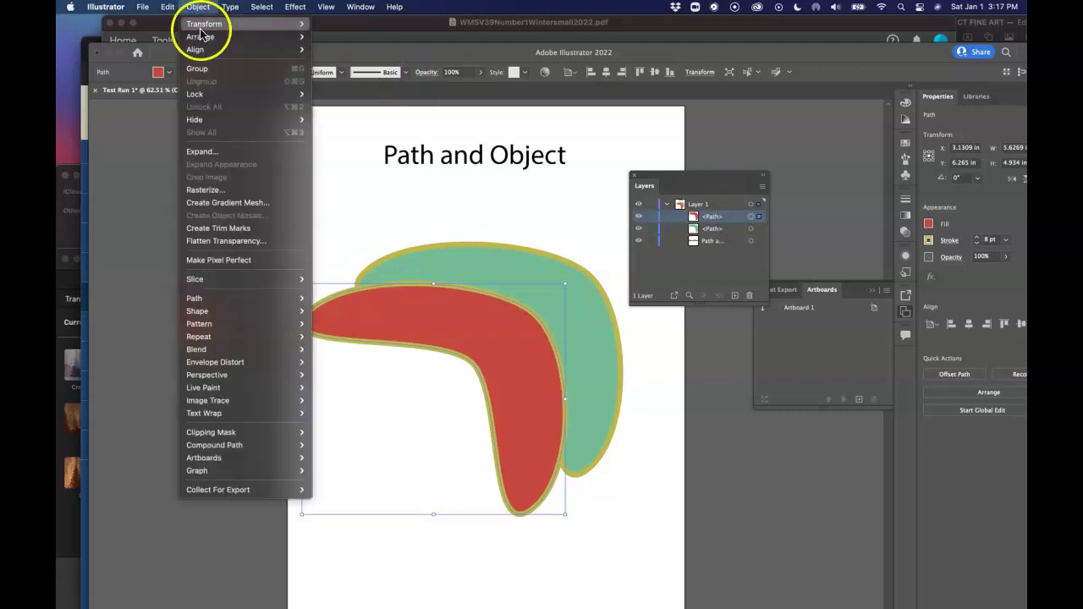
mouse_move(201, 36)
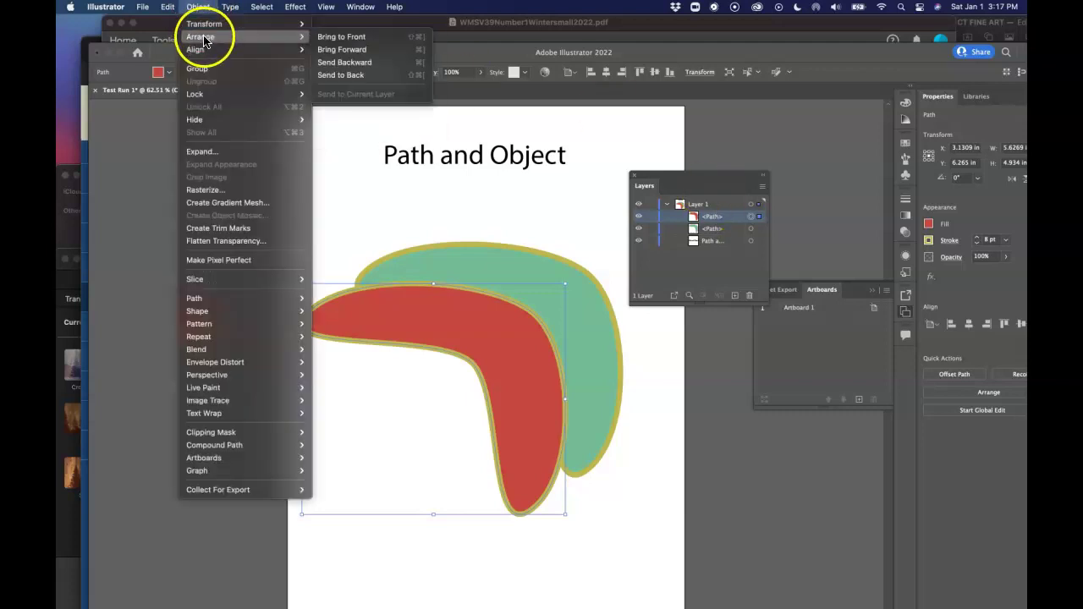
click(338, 74)
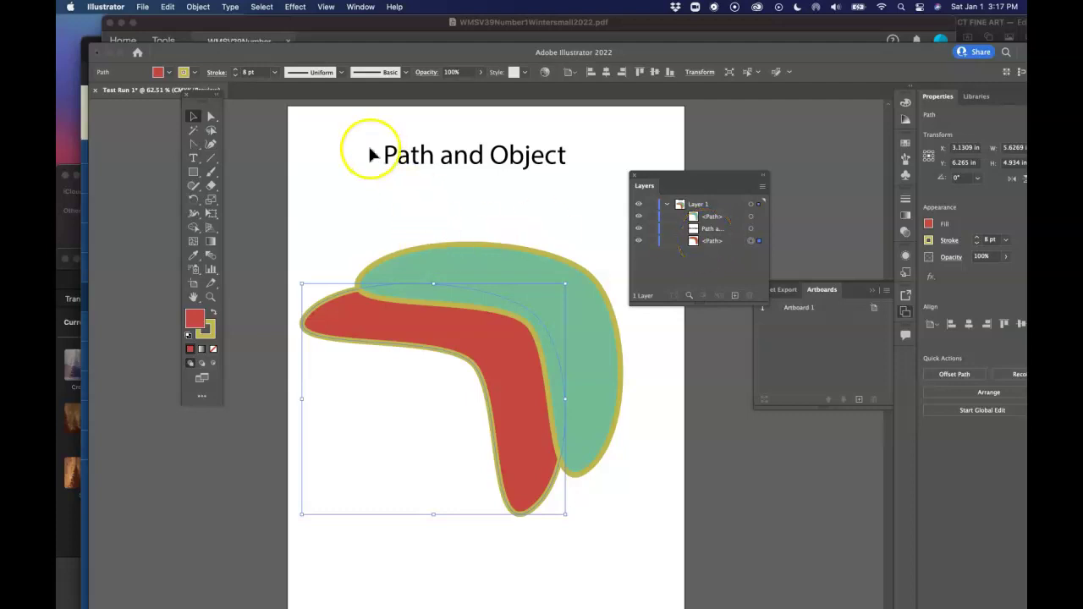
Marquee-select the three shapes on the artboard and delete them
click(342, 134)
drag(592, 388, 652, 531)
key(Delete)
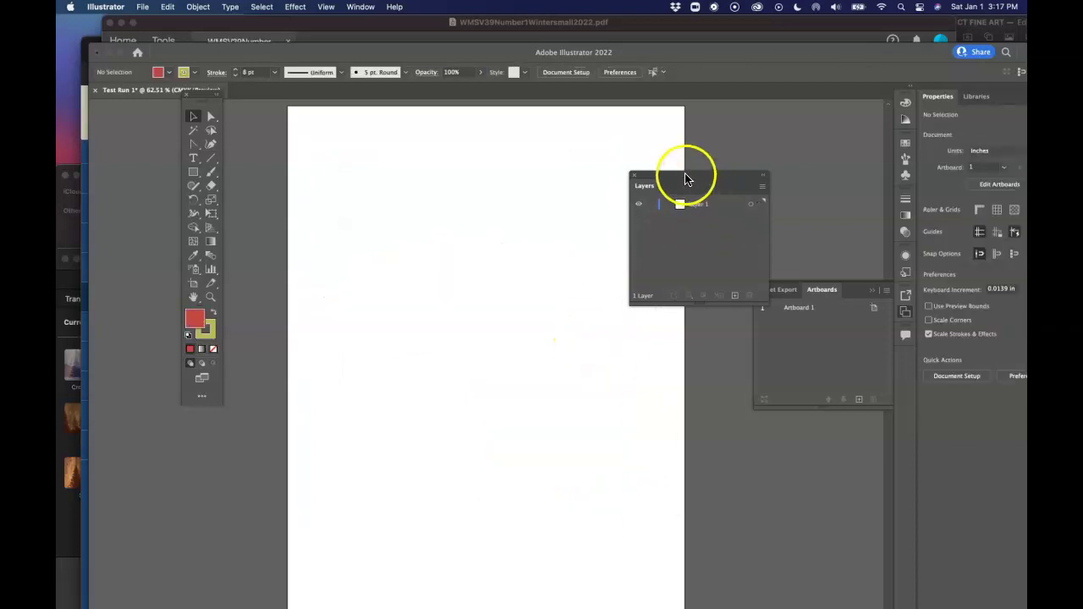
Move the Layers panel aside and type the text TTAK on the page
drag(686, 179, 802, 129)
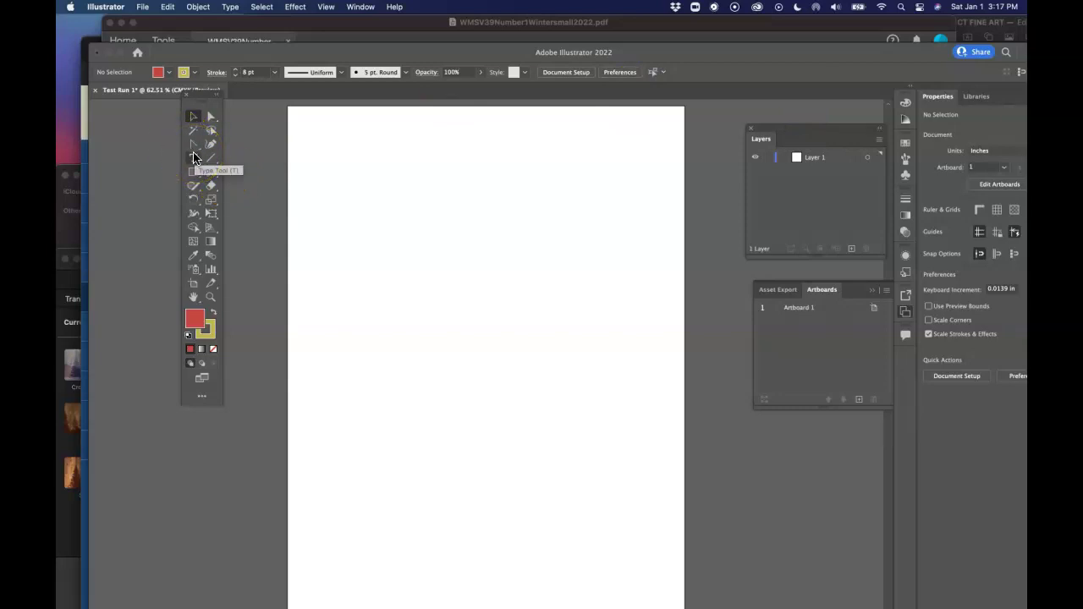
click(193, 160)
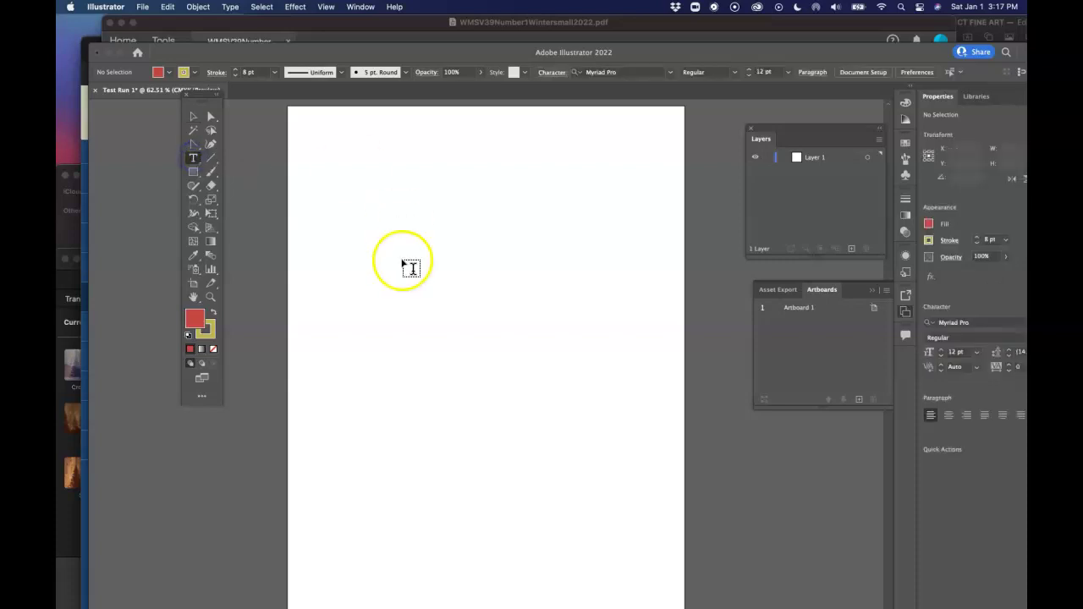
click(391, 275)
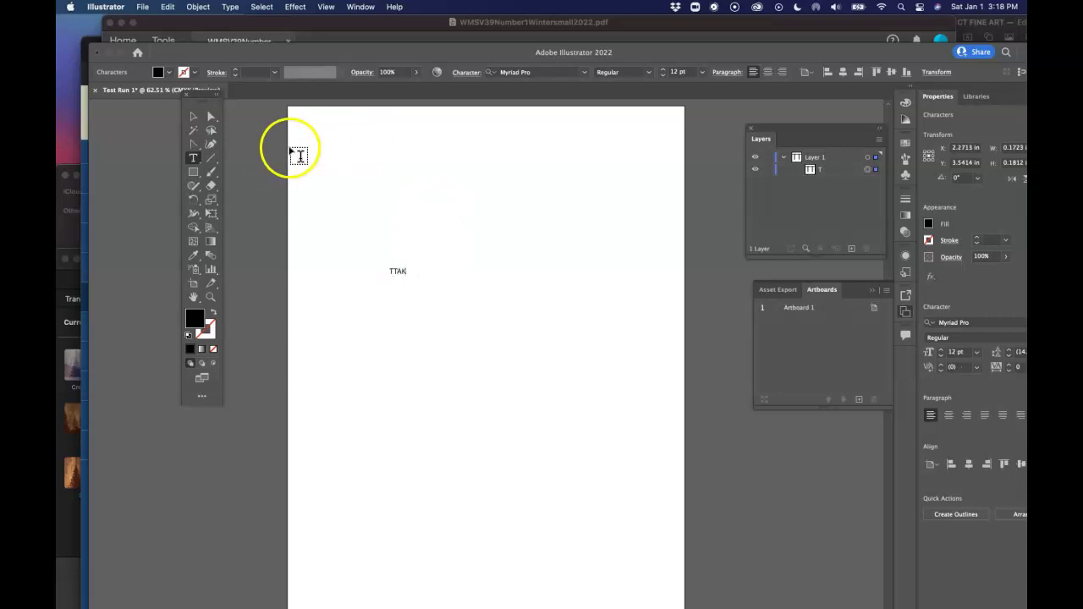
click(193, 117)
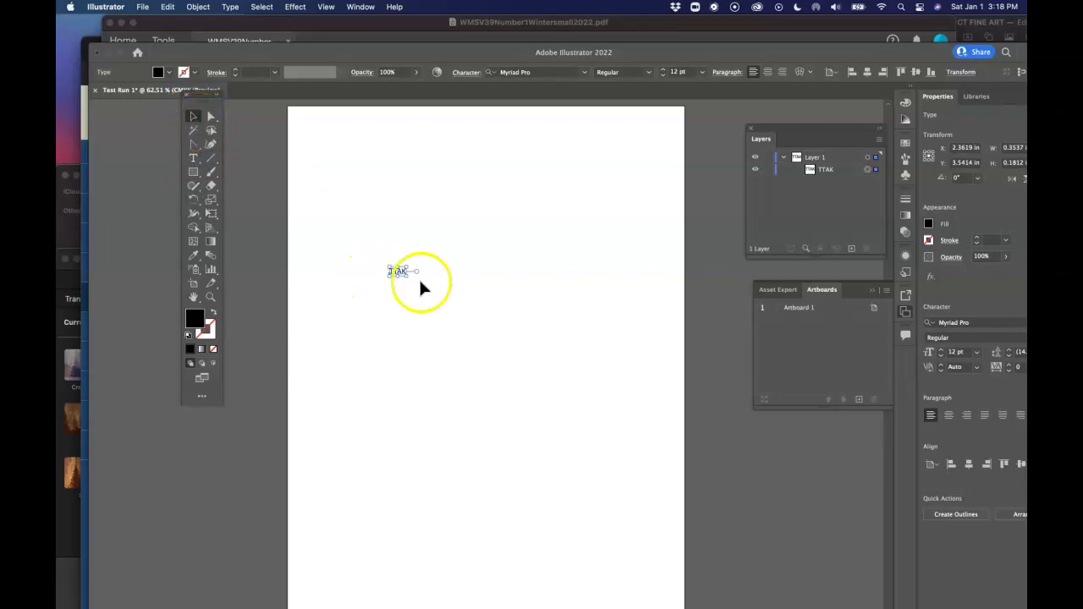
Enlarge the TTAK text and delete the extra T so it reads TAK
drag(403, 273, 579, 469)
click(443, 293)
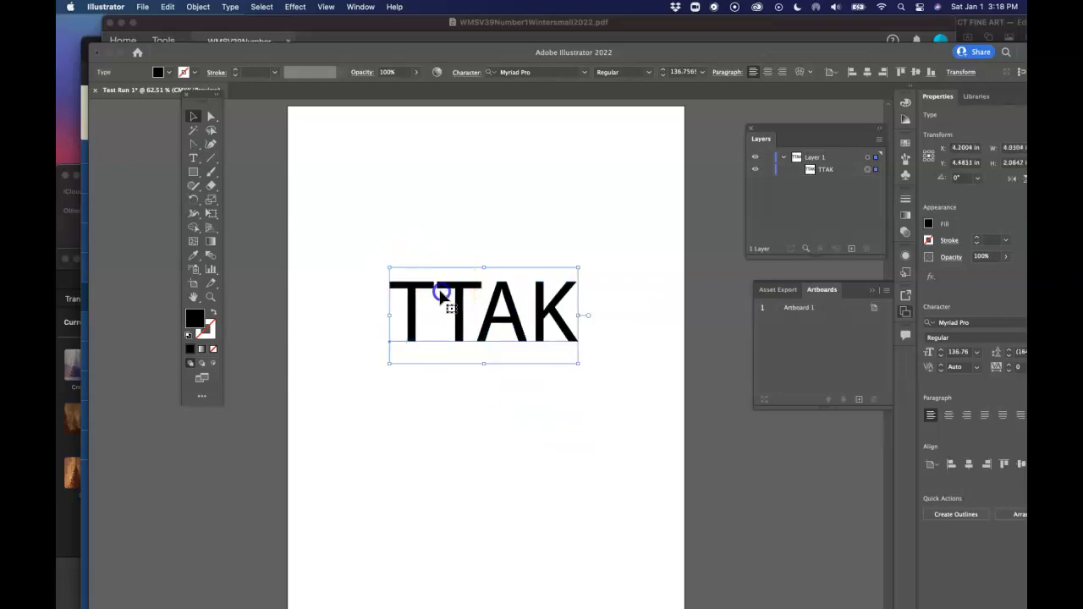
double_click(439, 293)
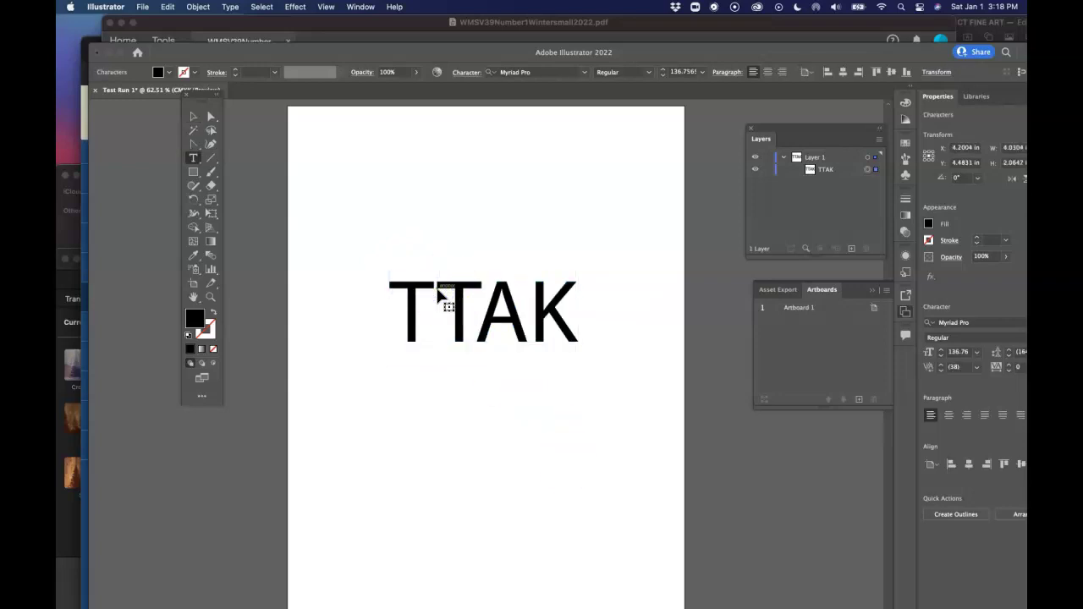
key(BackSpace)
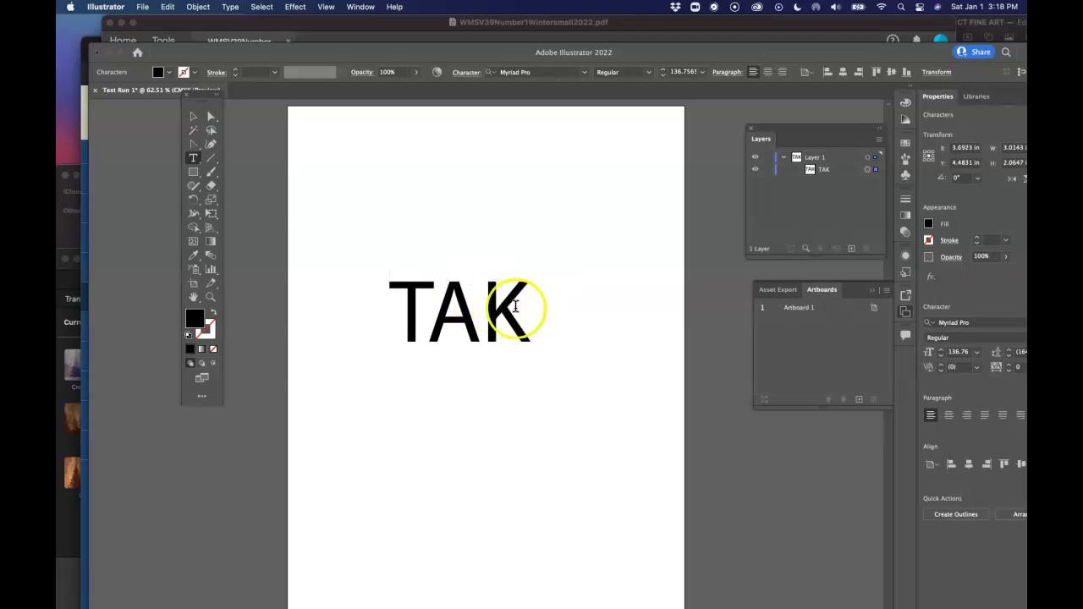
drag(523, 312, 398, 307)
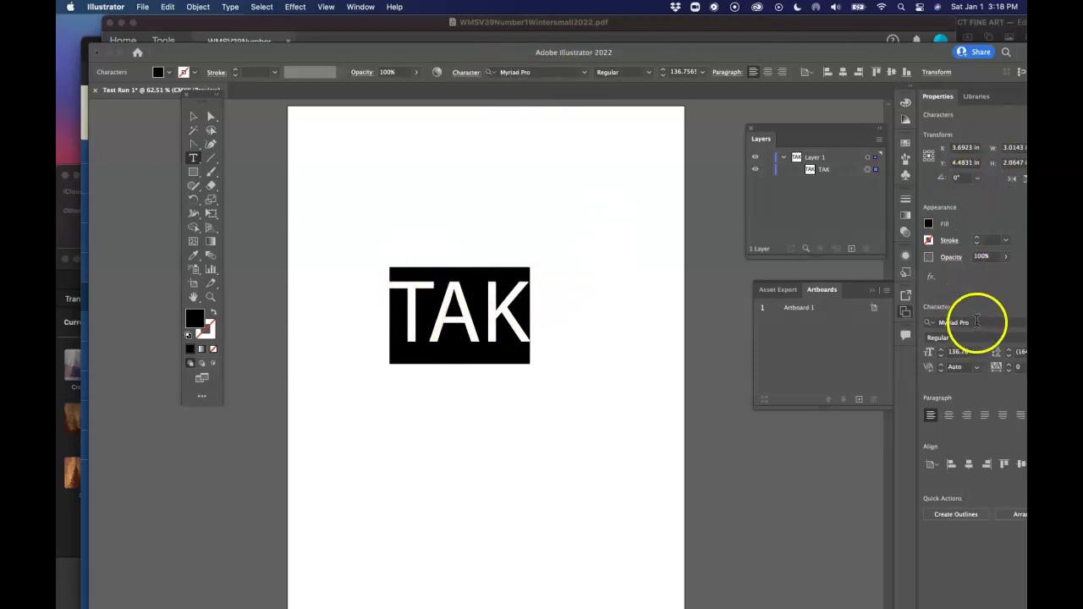
Set the TAK letters in Helvetica Bold
drag(803, 48, 738, 44)
click(519, 61)
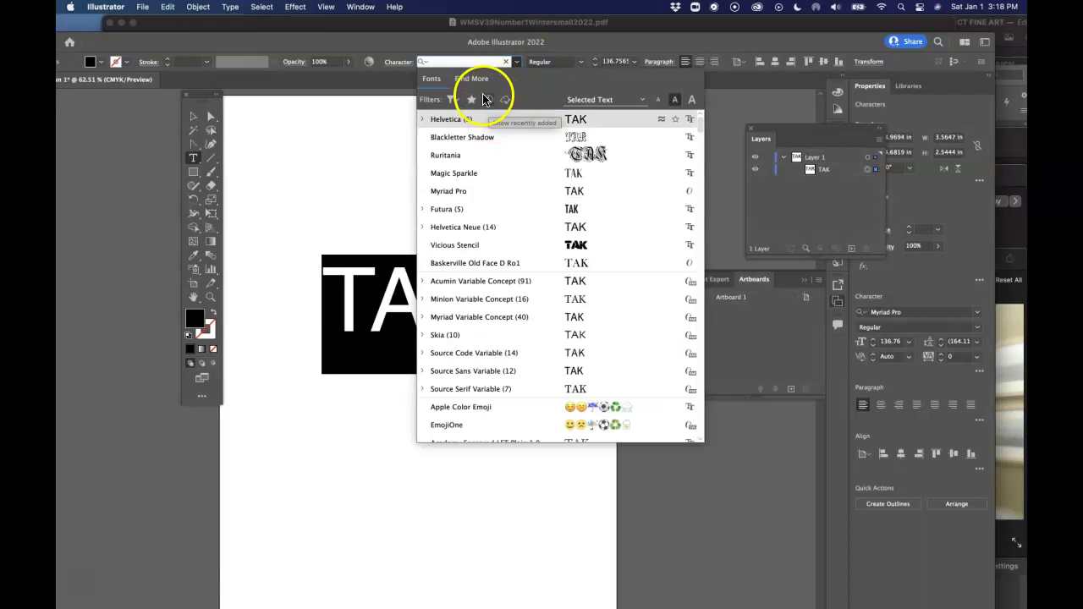
click(463, 120)
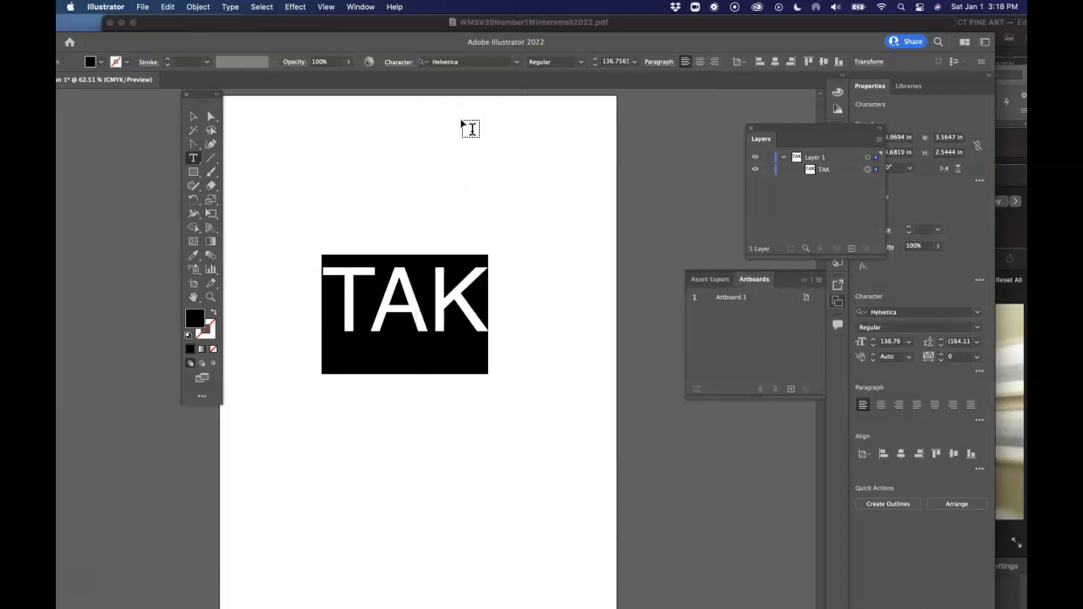
click(580, 65)
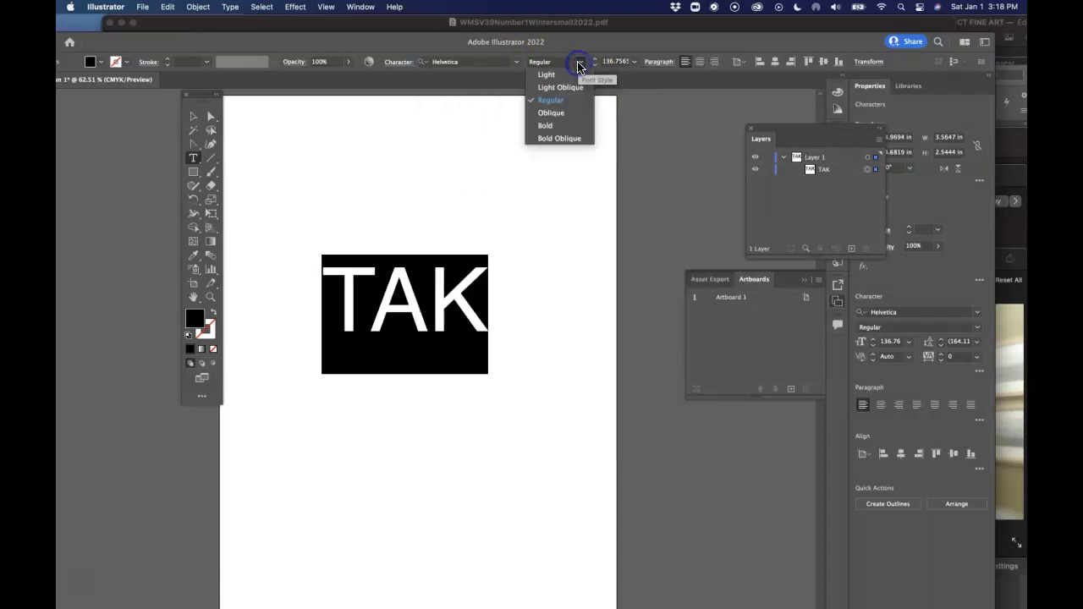
click(550, 127)
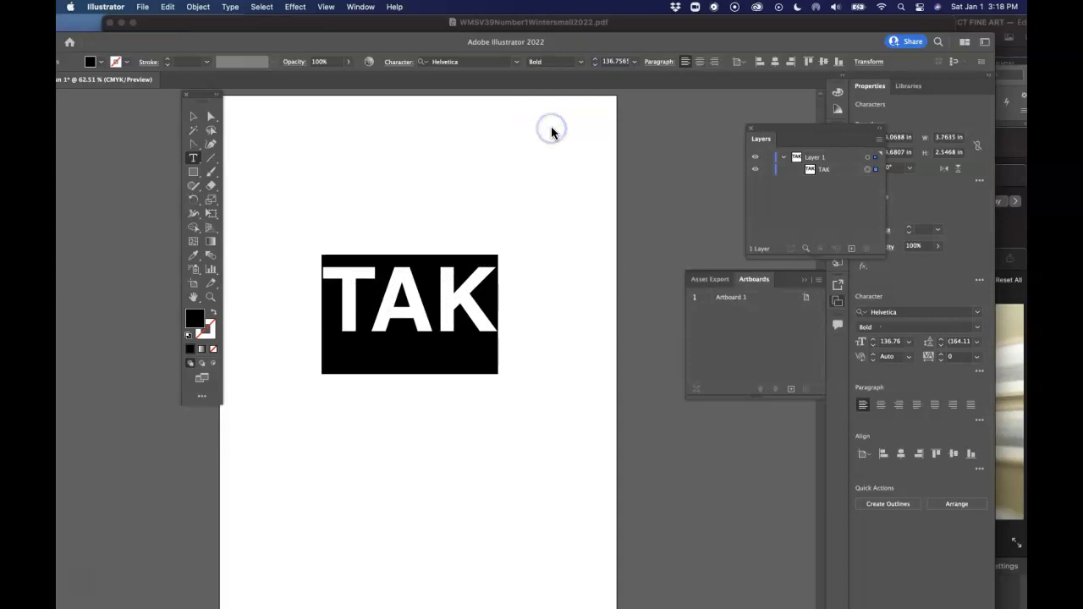
Scale the TAK text up to about 279.6 pt, nearly spanning the artboard's width
click(193, 118)
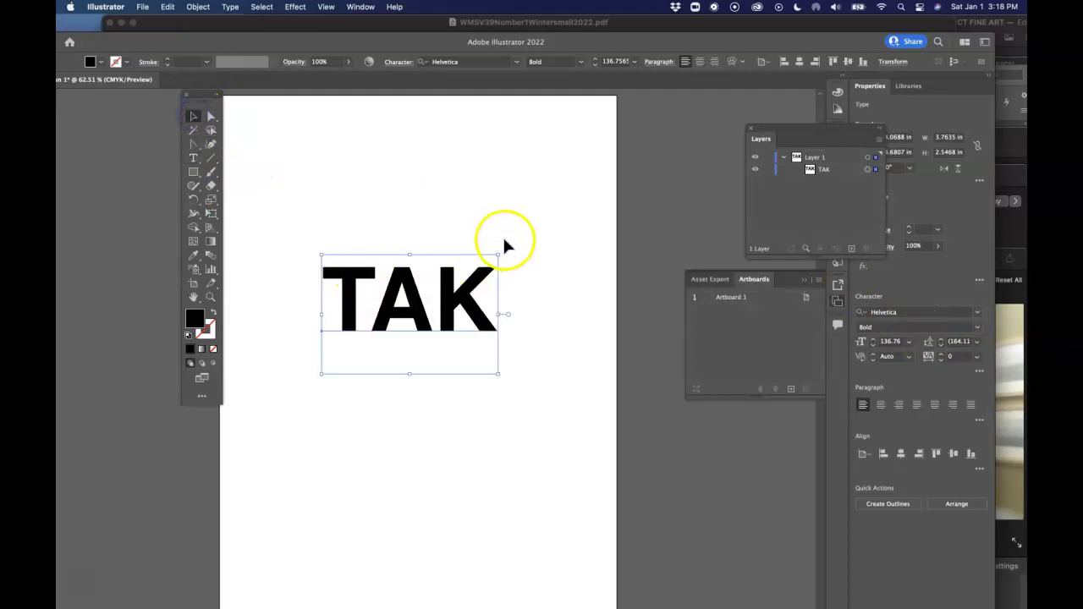
drag(499, 257, 568, 175)
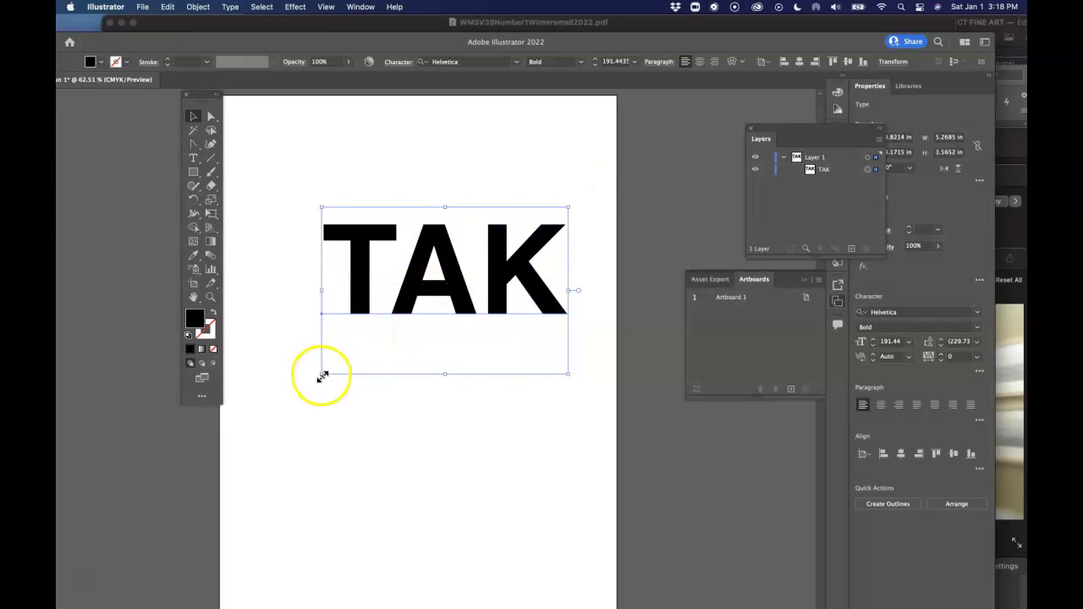
drag(321, 374, 259, 456)
scroll(469, 198, down, 3)
scroll(469, 198, left, 3)
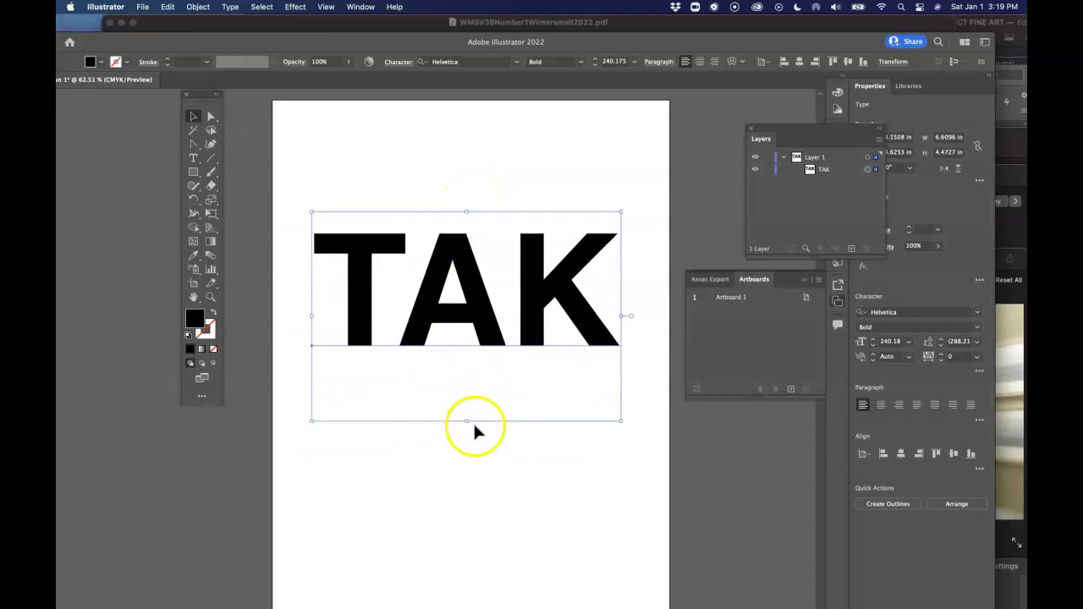
drag(466, 423, 472, 456)
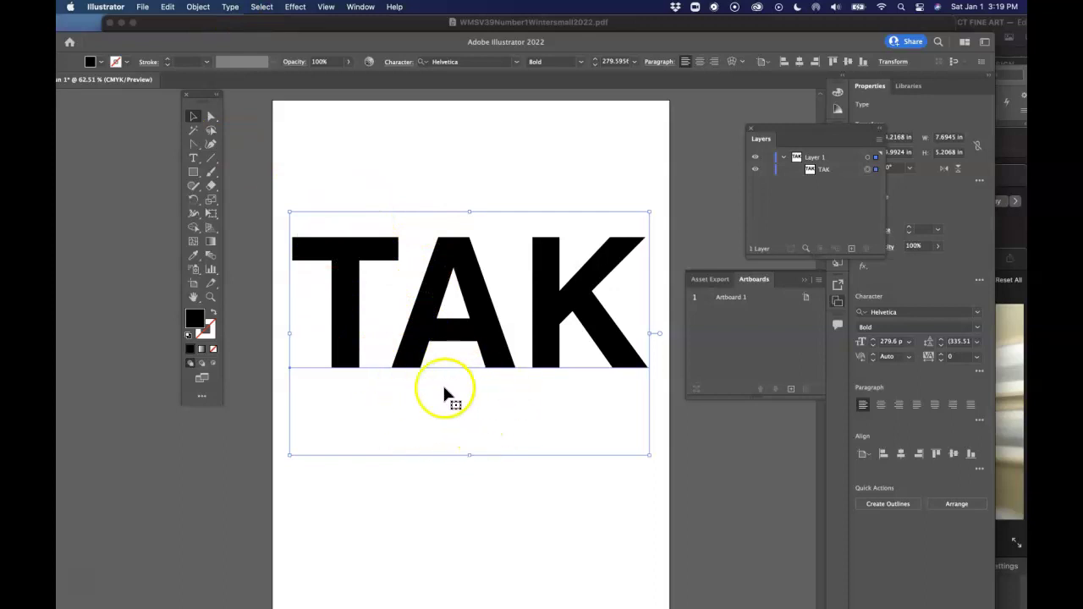
Convert the TAK text to outlines, about 7.6 x 2.79 in, redoing it once after an undo
click(198, 8)
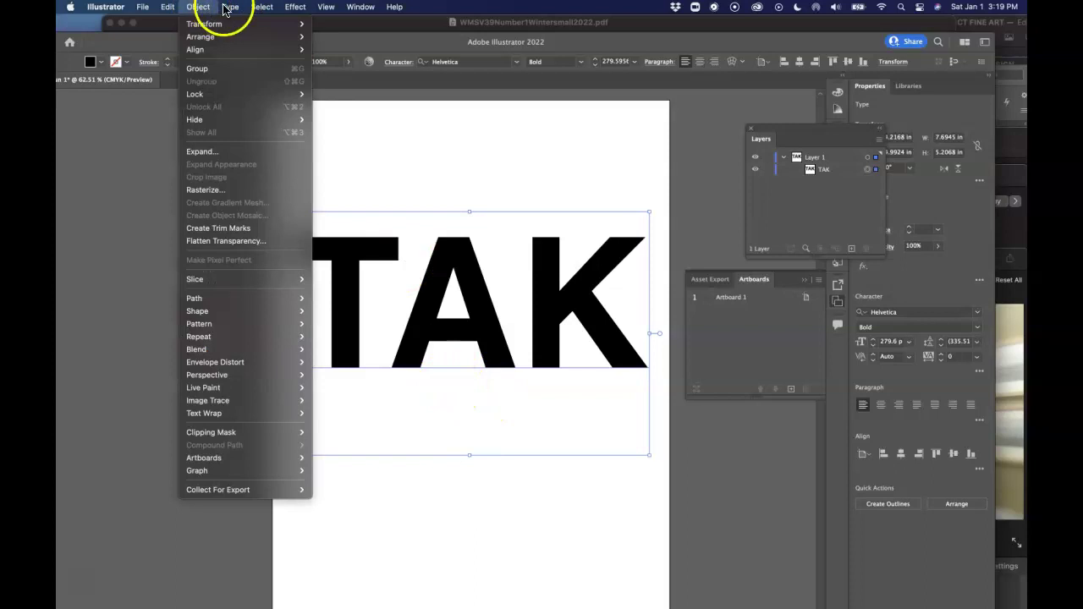
click(226, 8)
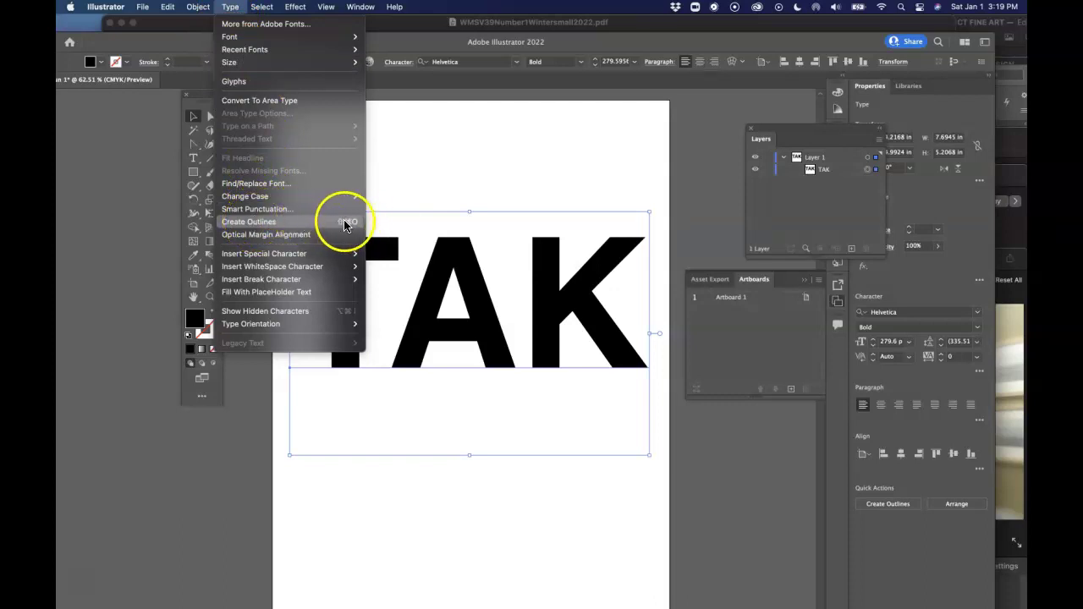
click(258, 223)
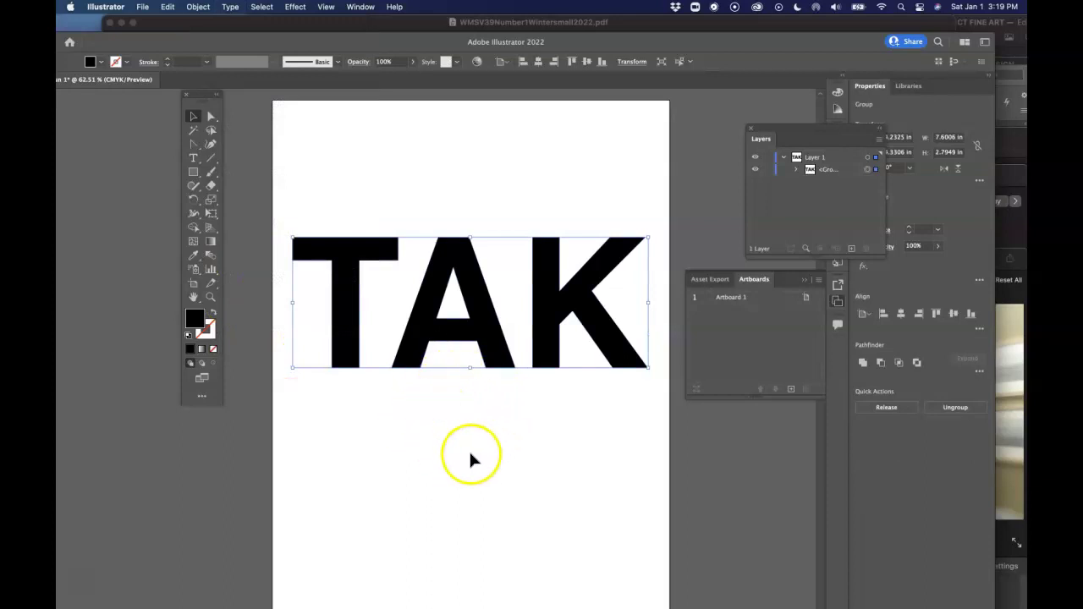
key(super+z)
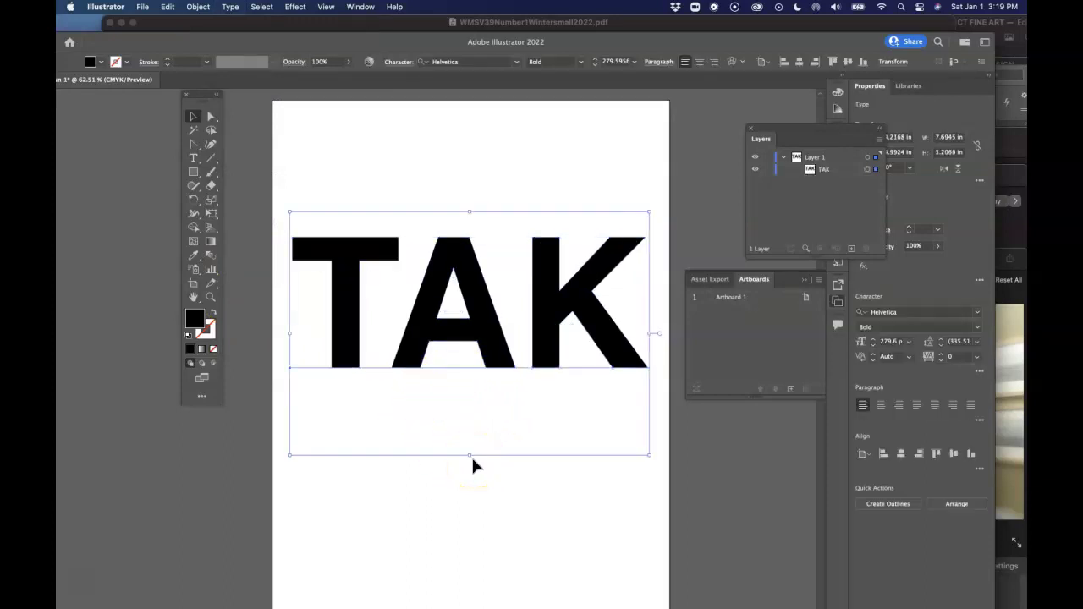
click(199, 7)
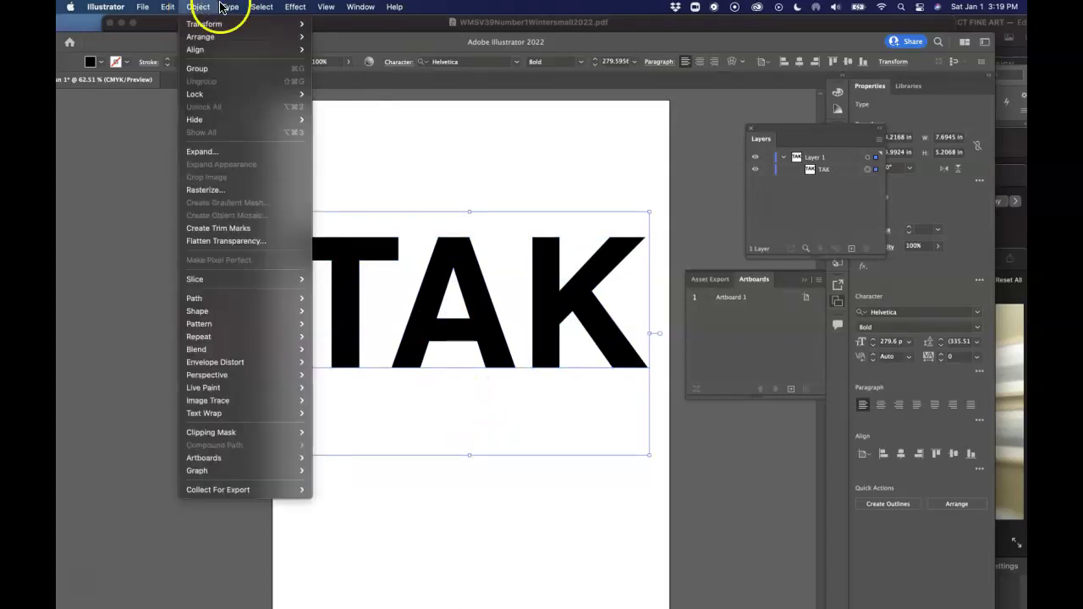
click(230, 6)
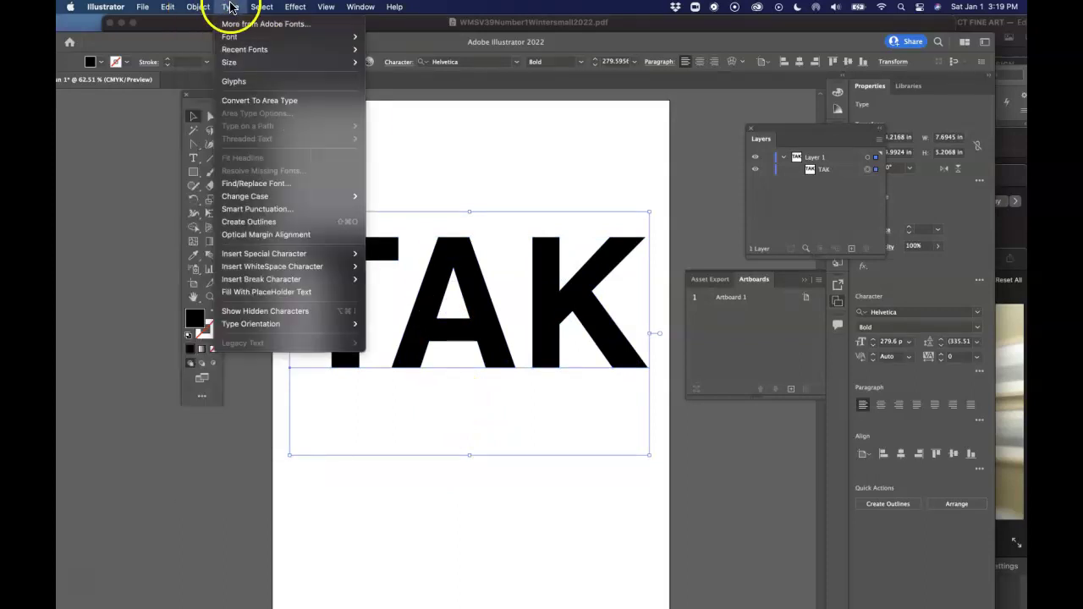
click(251, 223)
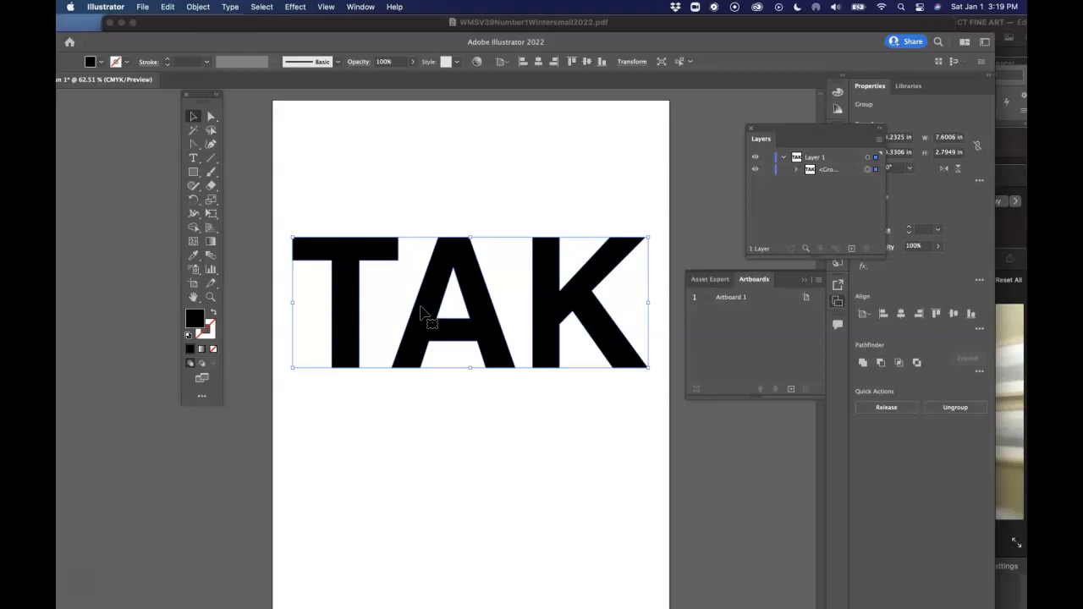
Ungroup the outlined TAK into separate T, A and K letter shapes
click(199, 7)
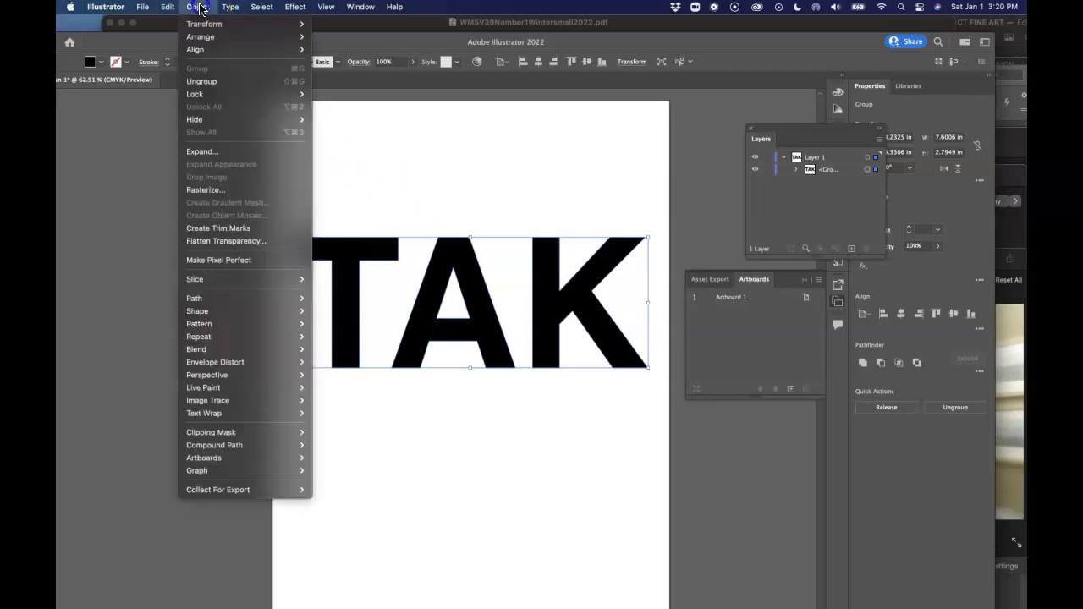
click(292, 82)
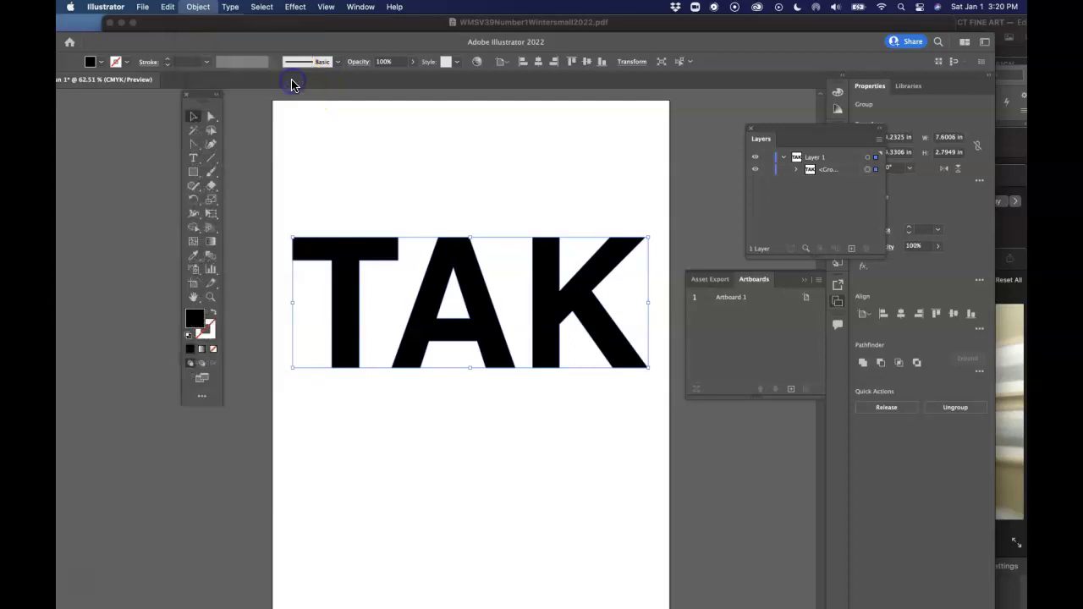
click(401, 189)
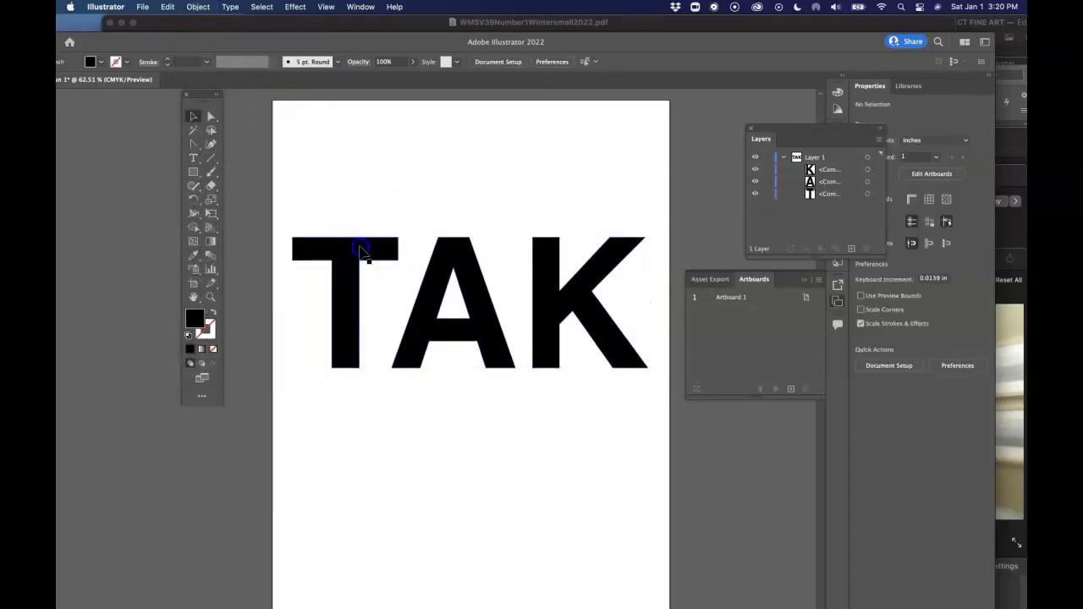
Drag the T, A and K together so the three letters overlap tightly
drag(362, 248, 379, 189)
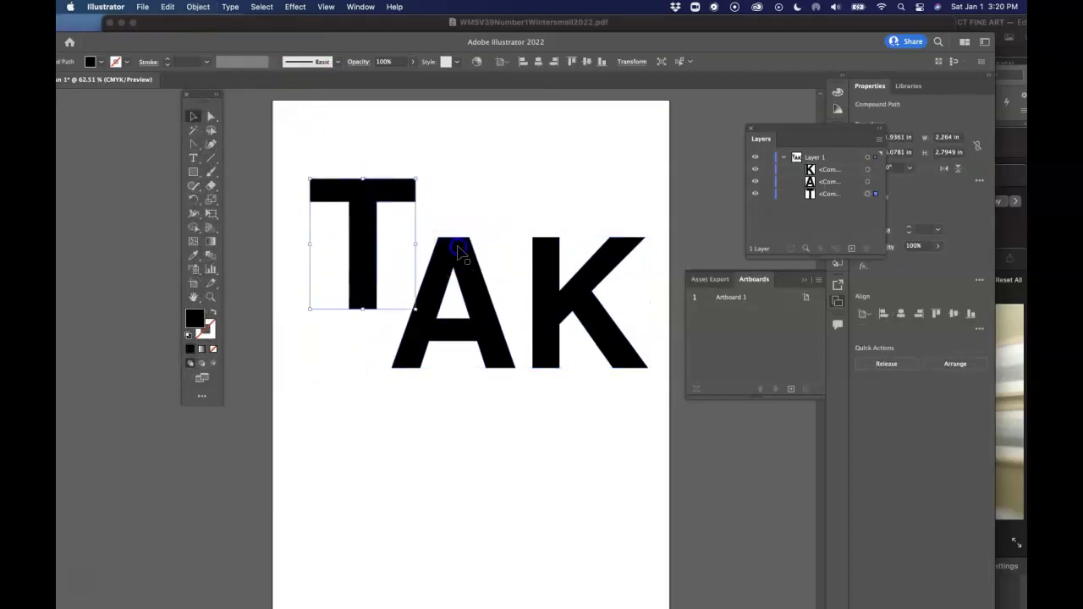
drag(460, 249, 427, 193)
drag(556, 272, 476, 207)
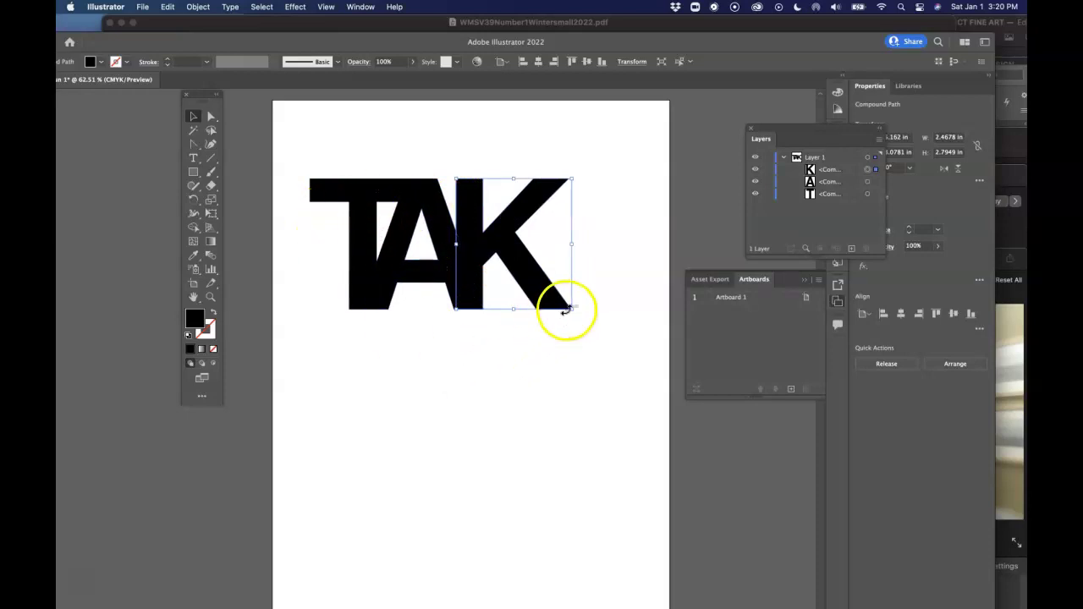
click(461, 409)
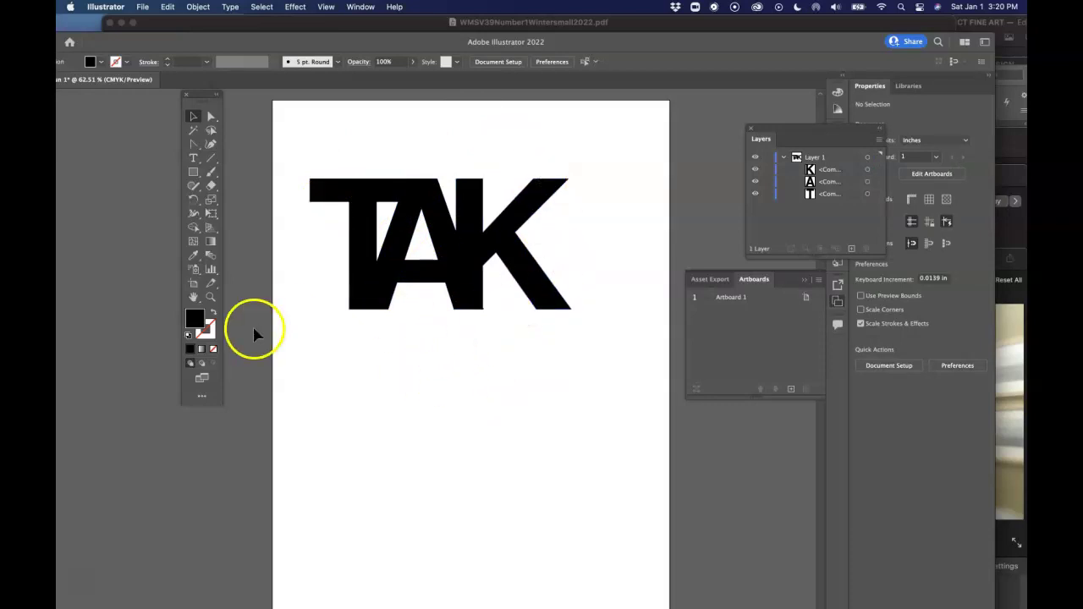
Draw a rectangle over the TAK letters with a black stroke and no fill
click(193, 172)
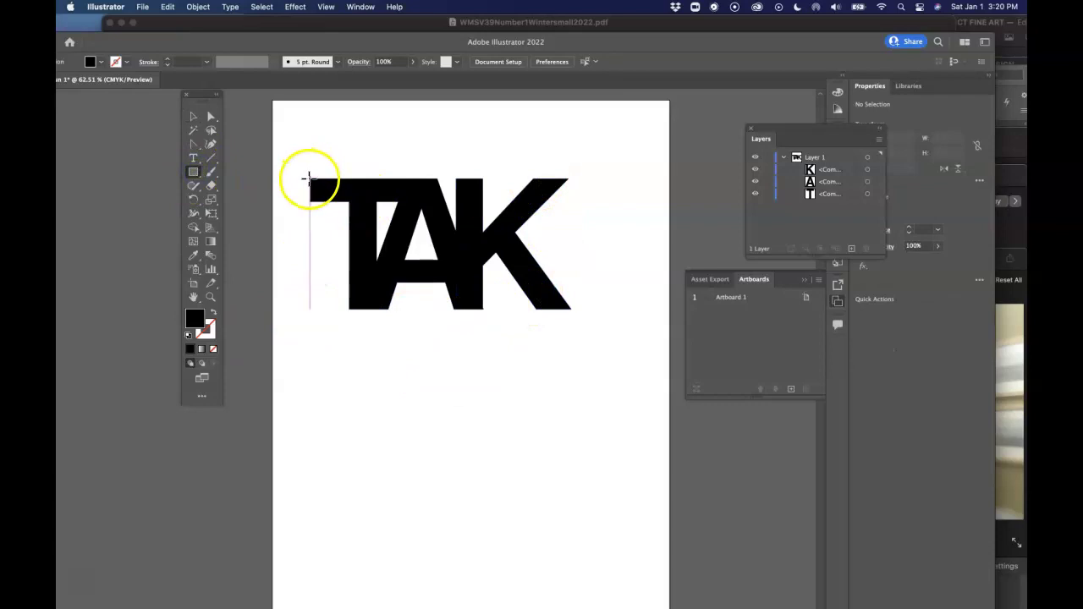
mouse_move(307, 178)
mouse_down()
mouse_move(546, 314)
mouse_move(570, 308)
mouse_up()
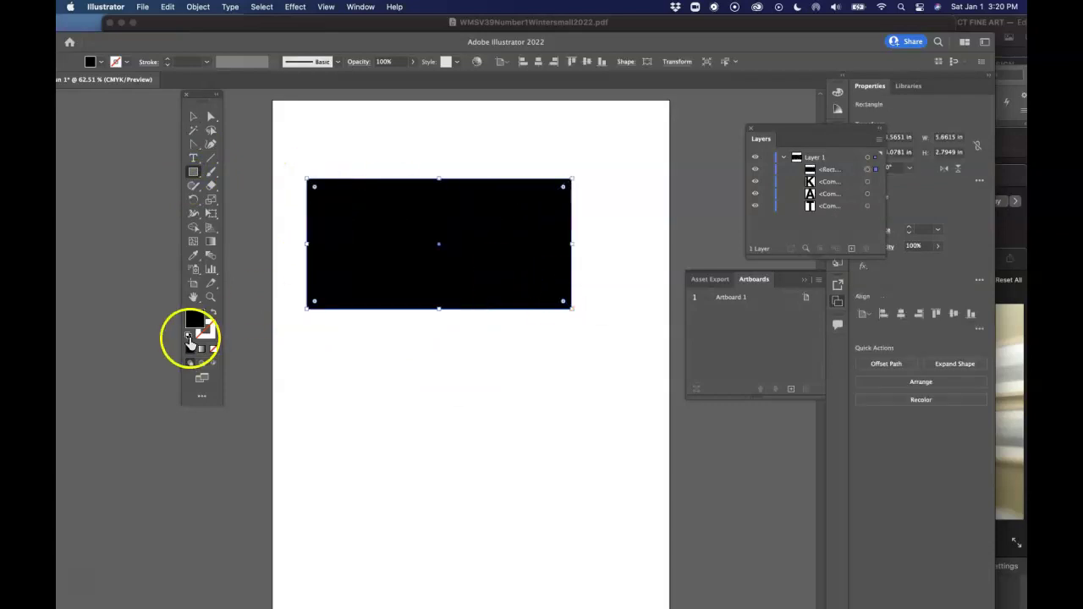
click(214, 312)
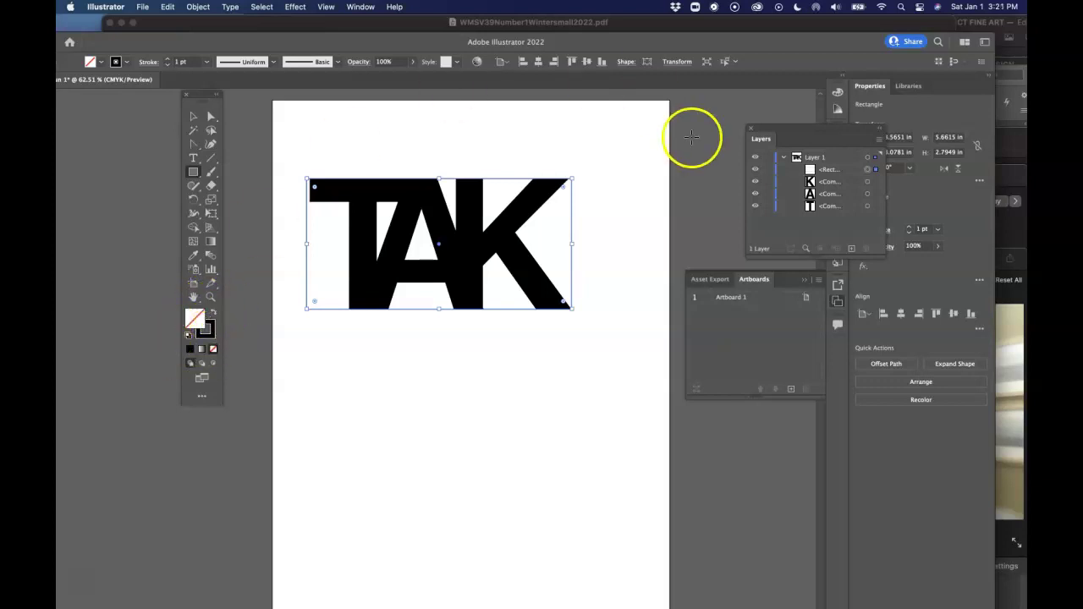
Set the rectangle's stroke weight to 20 pt, then select the box and all three letters
drag(852, 130, 801, 136)
click(936, 230)
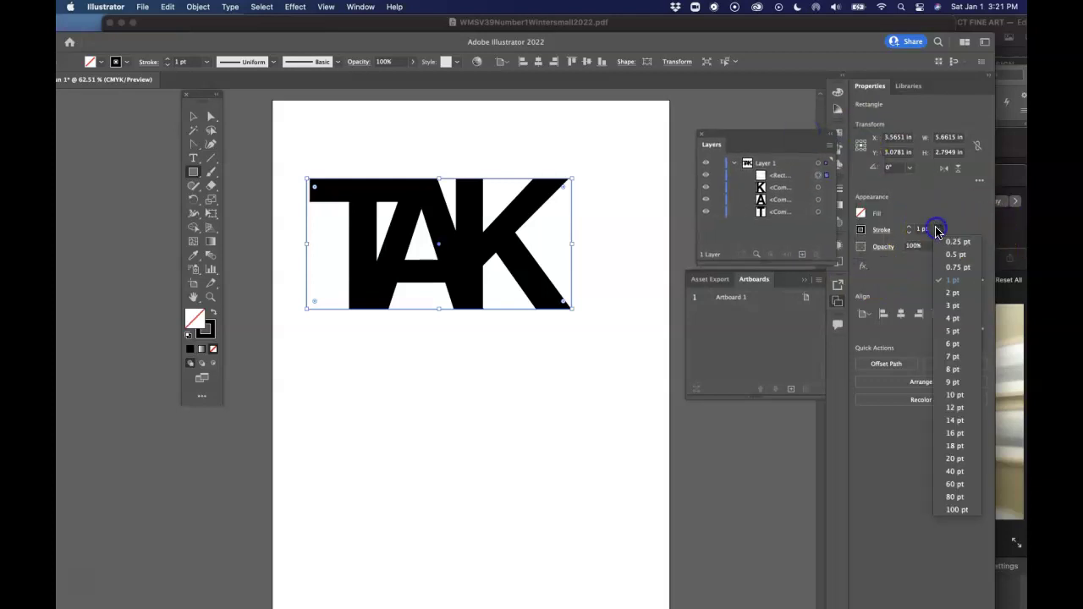
click(956, 458)
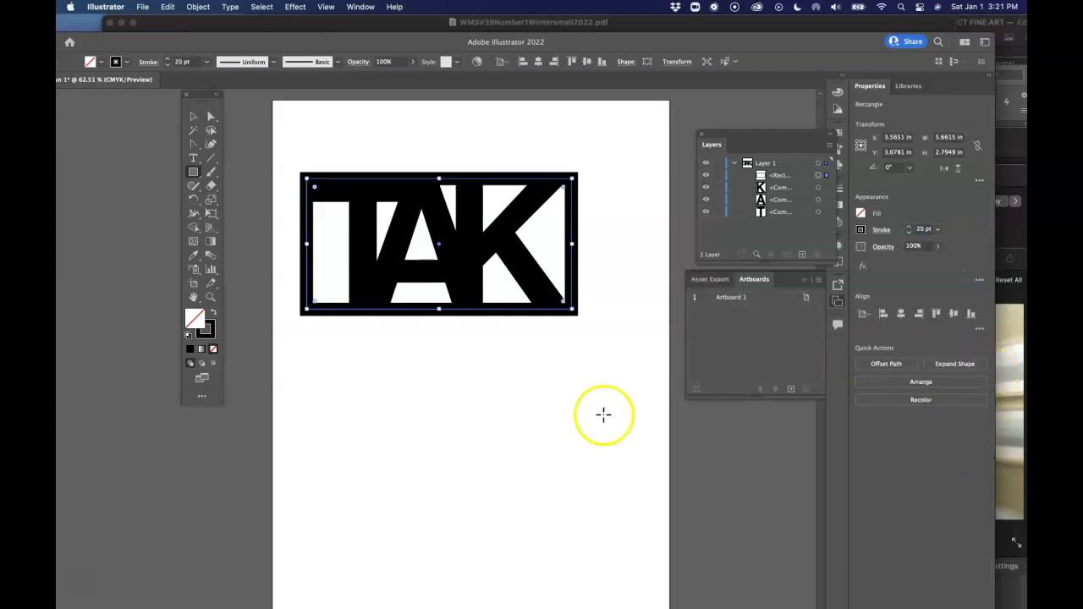
click(193, 120)
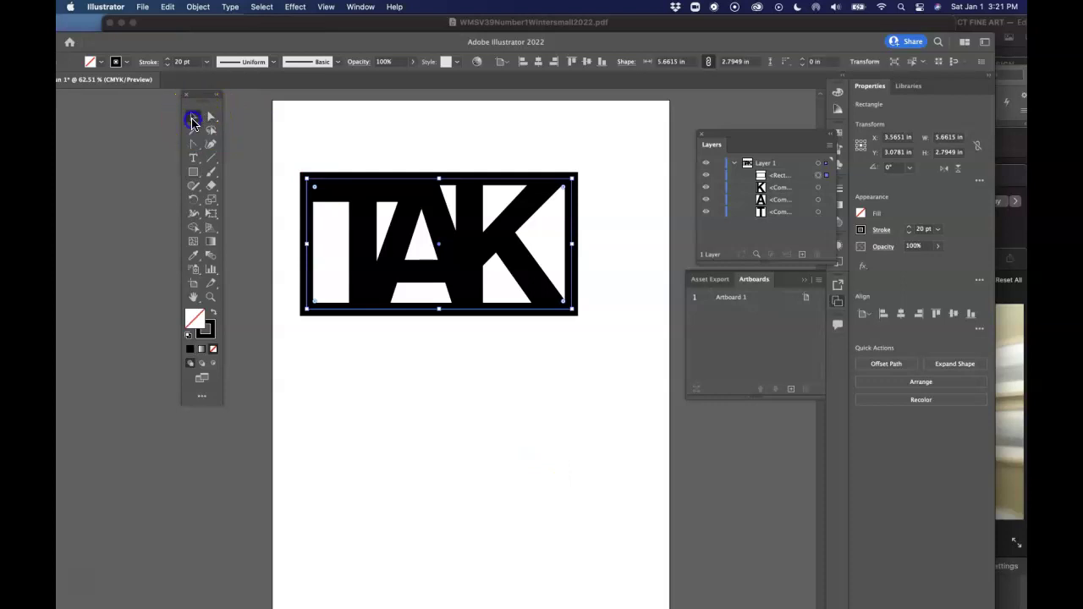
click(465, 409)
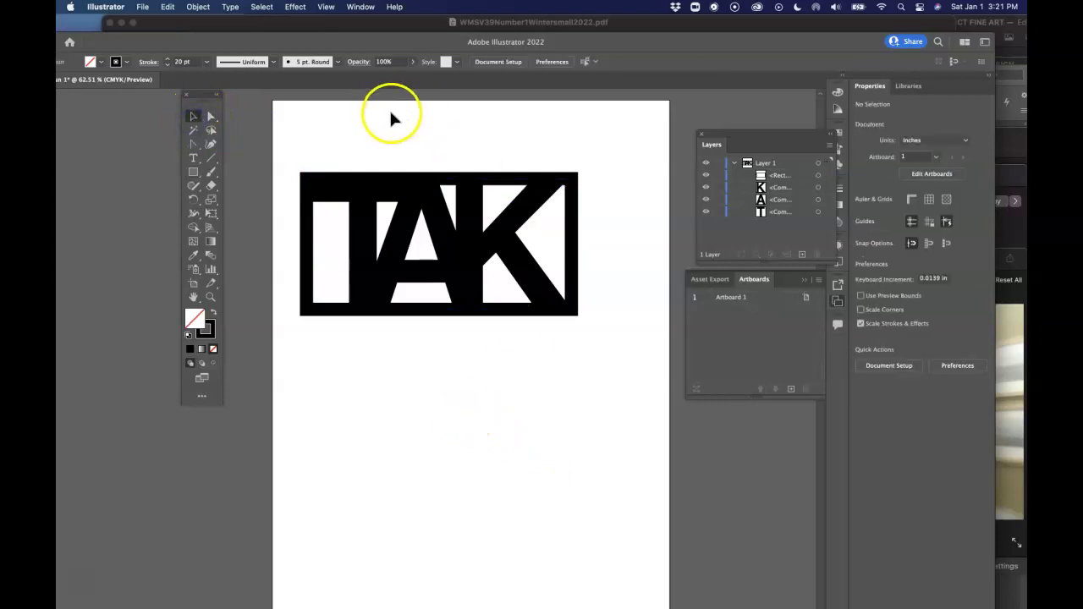
click(329, 146)
drag(328, 146, 587, 327)
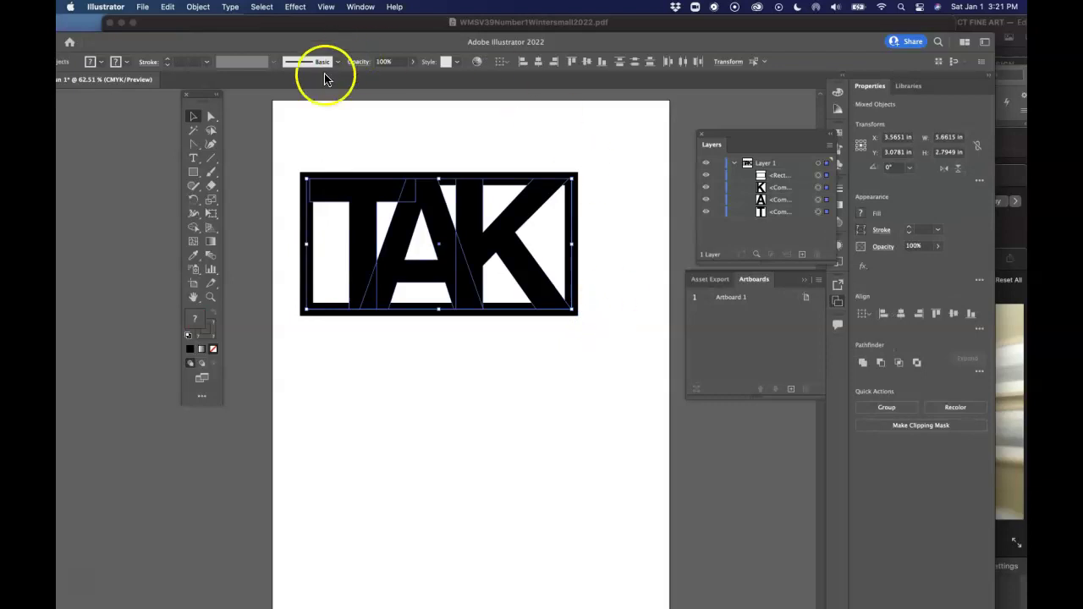
Group the box with the TAK letters and nudge the group right
click(197, 6)
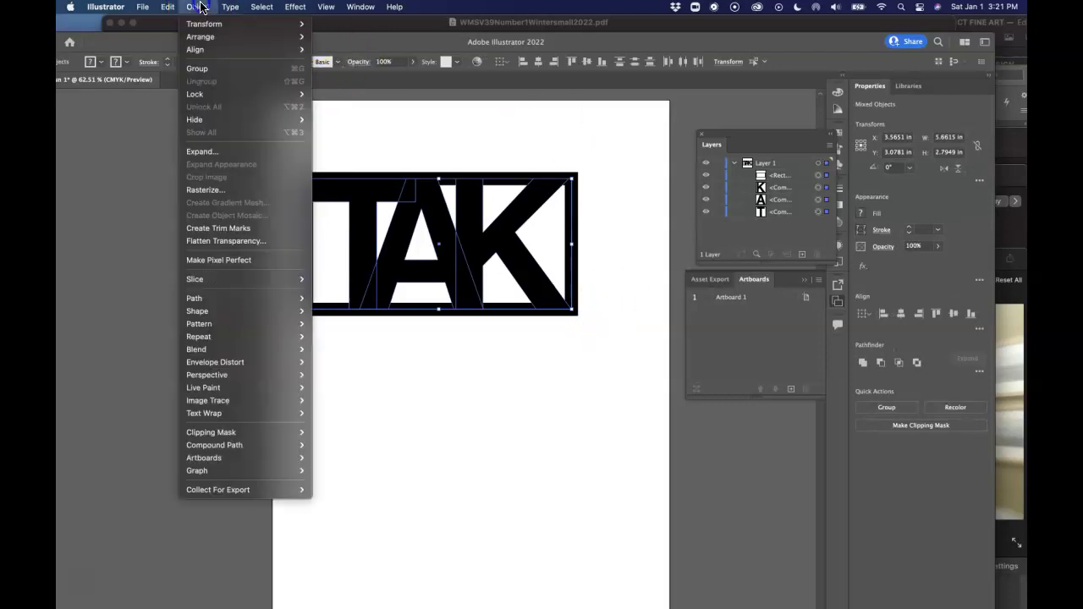
click(198, 68)
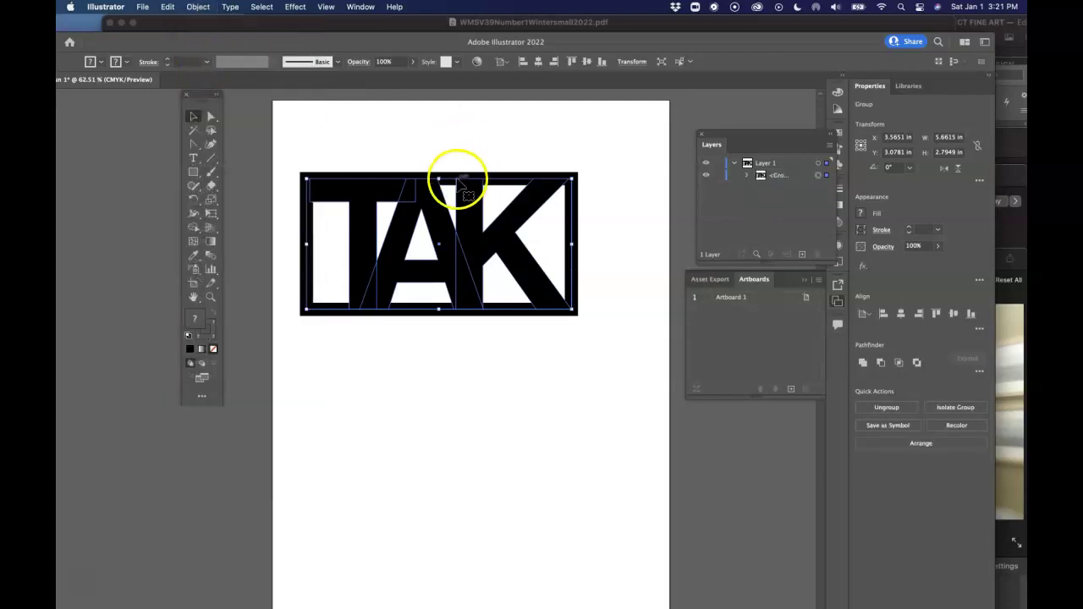
drag(466, 188, 499, 165)
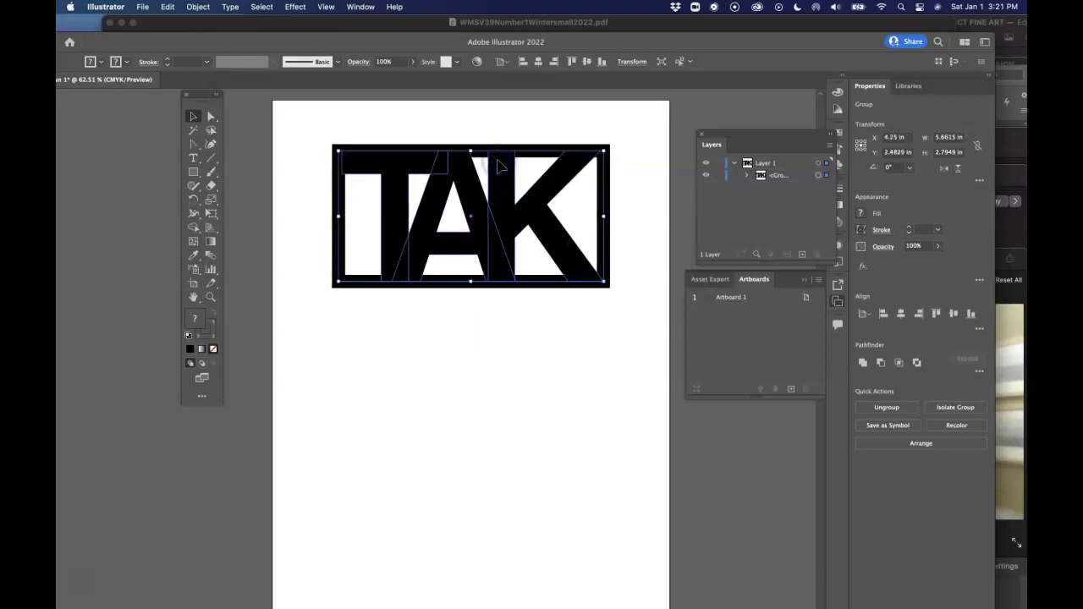
Scale the logo up to about 6.43 x 3.18 in and move it near the artboard's top
click(418, 246)
drag(338, 281, 303, 320)
click(446, 149)
mouse_move(480, 133)
mouse_down()
mouse_move(469, 144)
mouse_move(491, 138)
mouse_move(479, 133)
mouse_up()
click(444, 396)
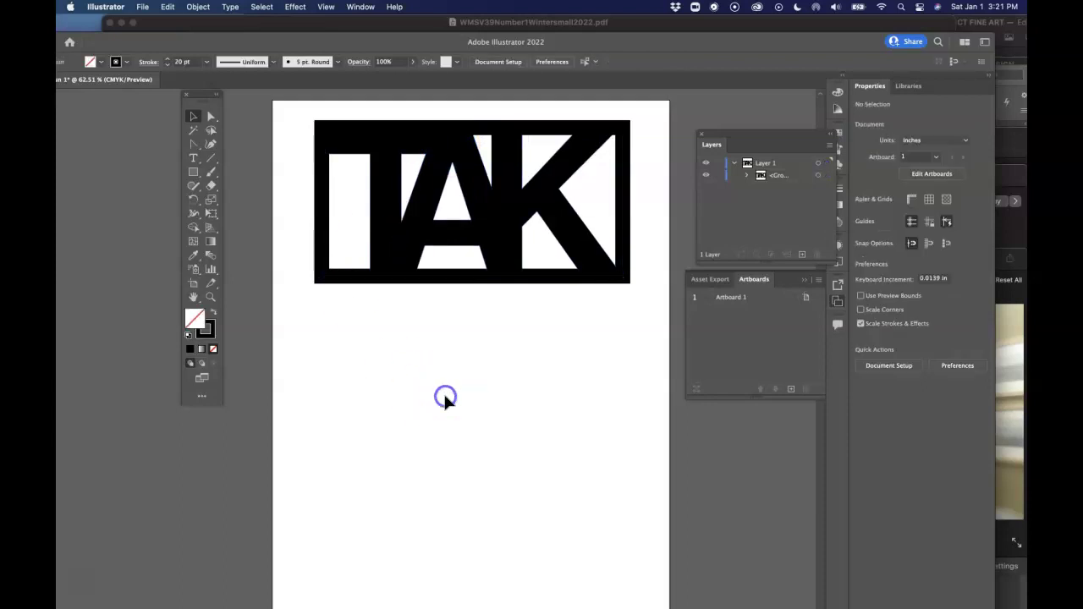
Add the person's full name as a 12 pt Helvetica Bold line below the logo
click(194, 158)
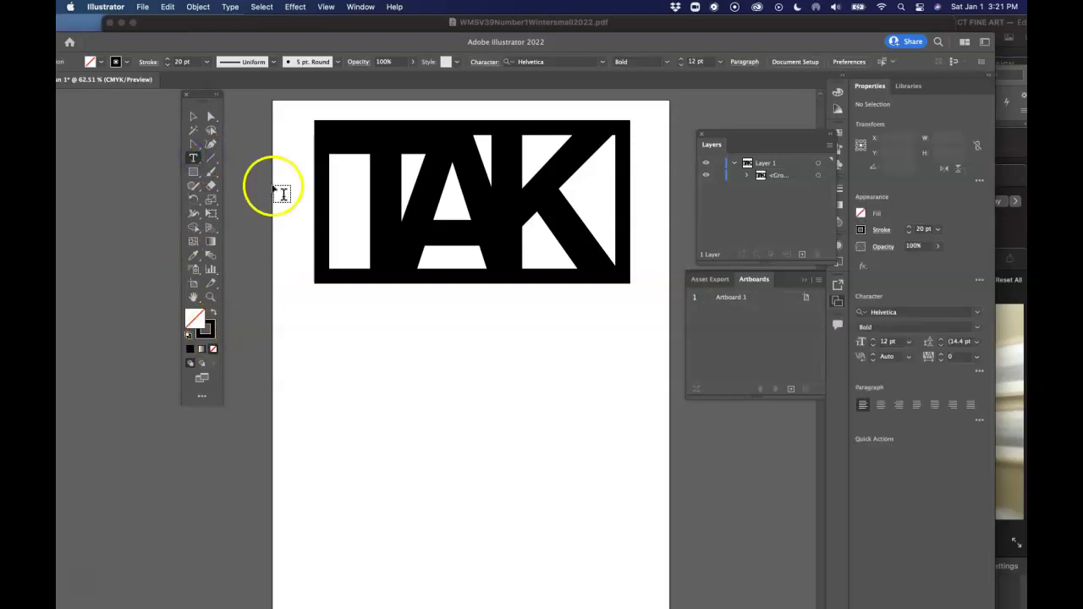
click(344, 318)
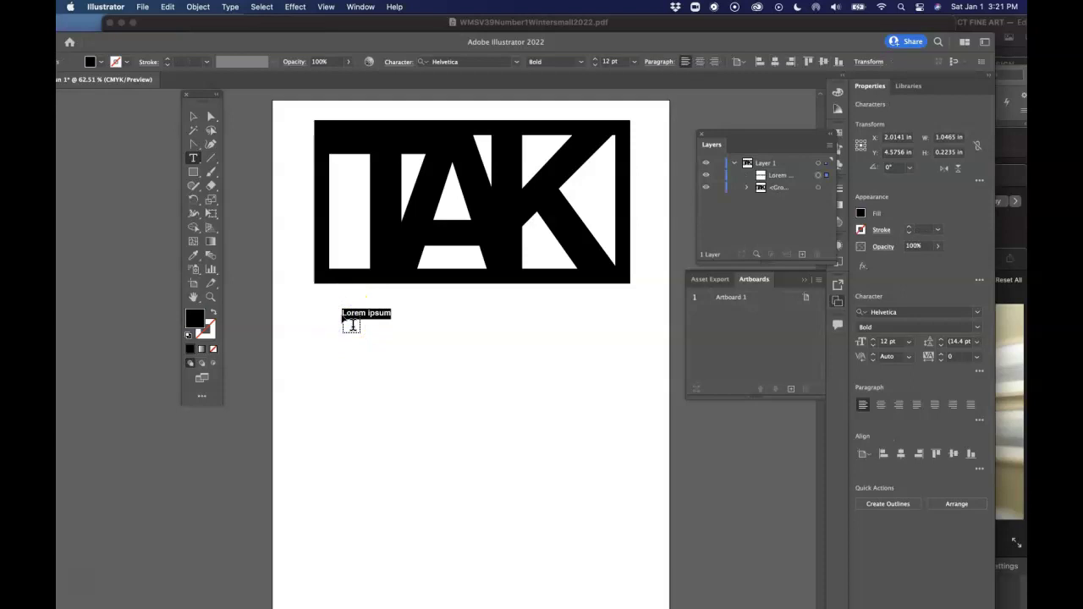
text(Dr. Theresa Kenney)
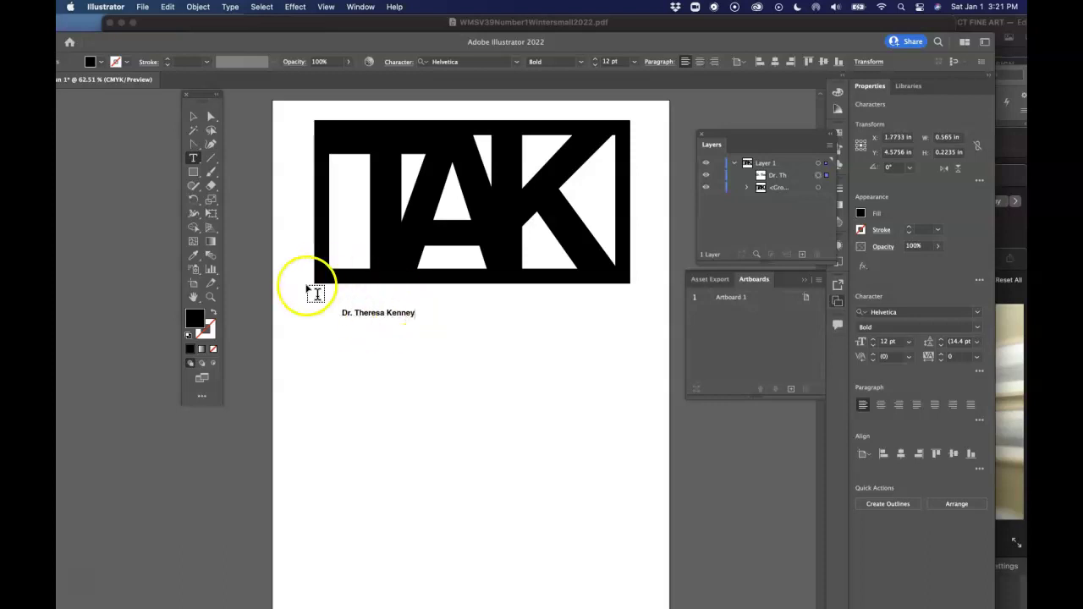
click(409, 314)
double_click(401, 312)
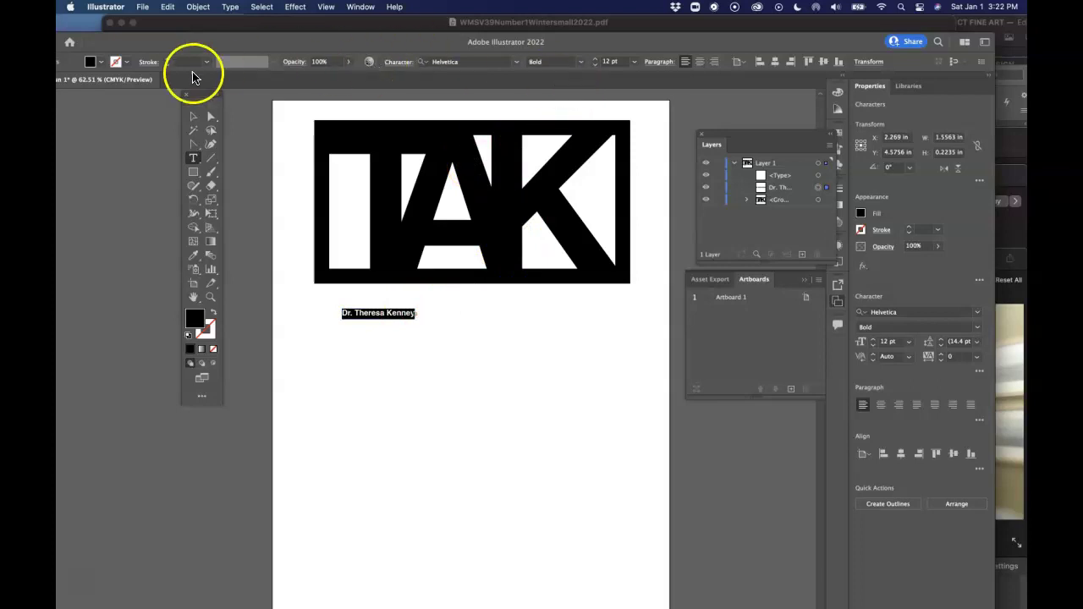
Make the name text white and move it into the box's bottom-right corner
click(91, 61)
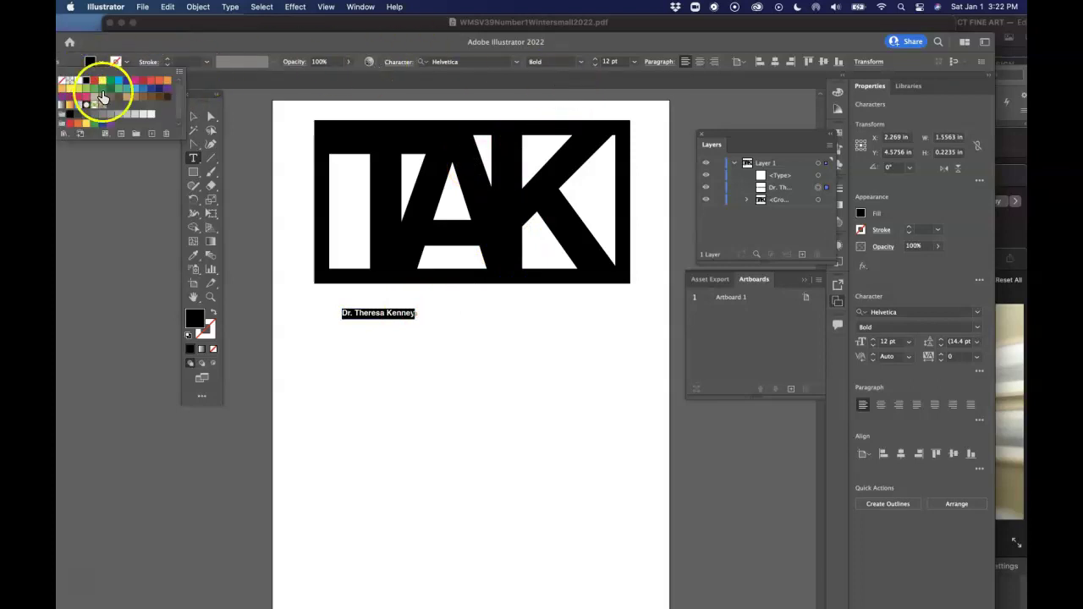
click(153, 115)
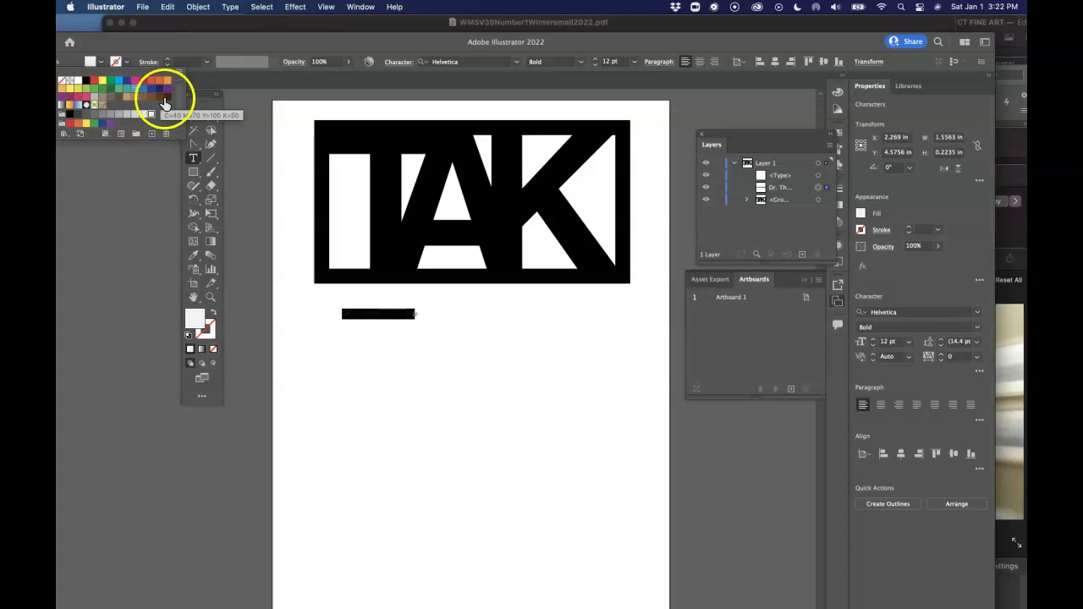
click(193, 116)
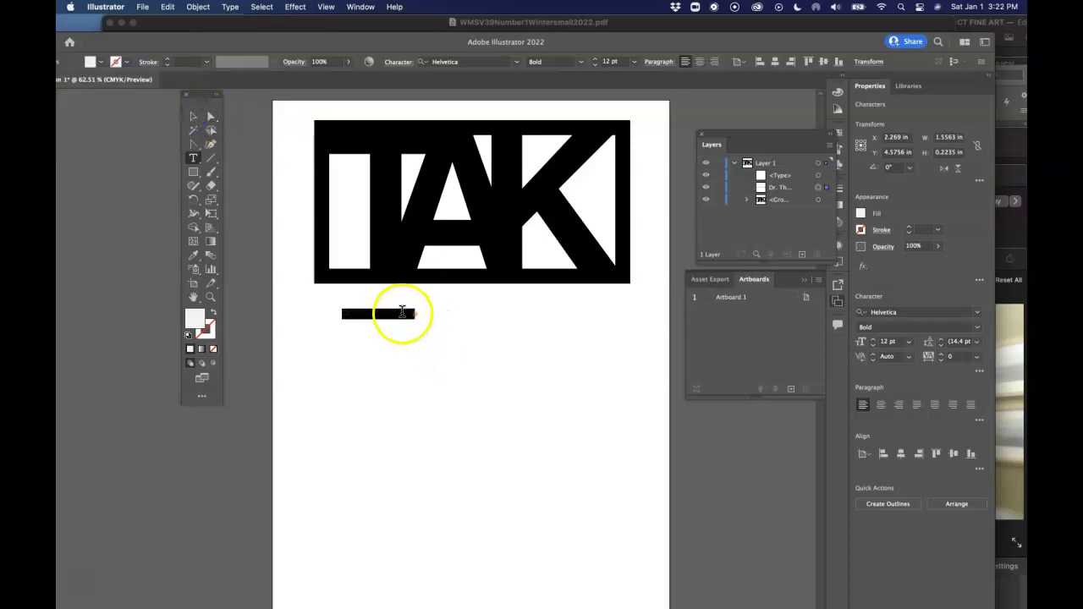
click(196, 118)
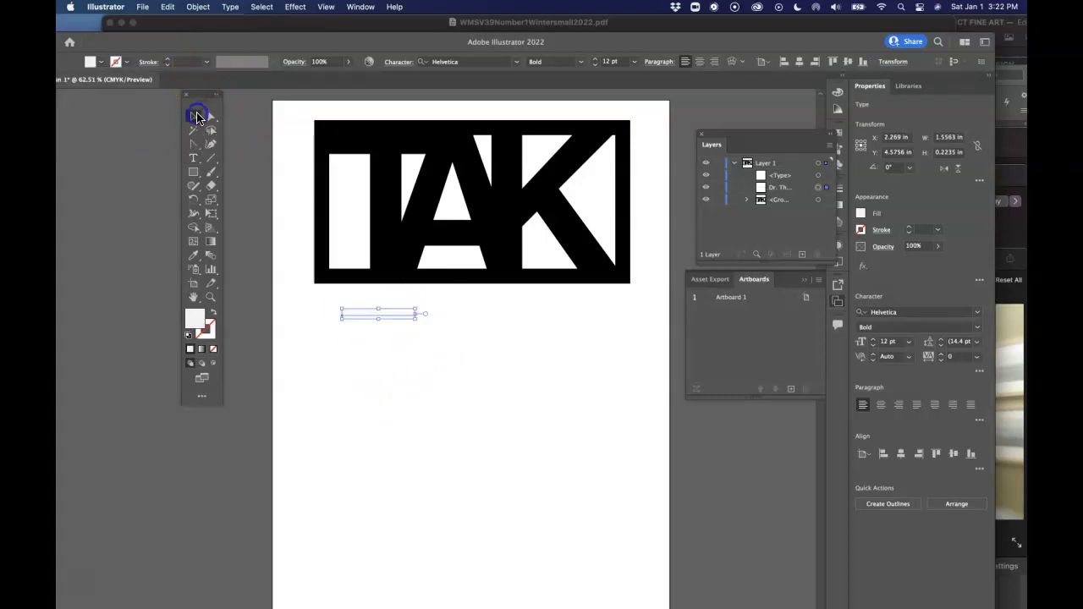
drag(403, 311, 615, 283)
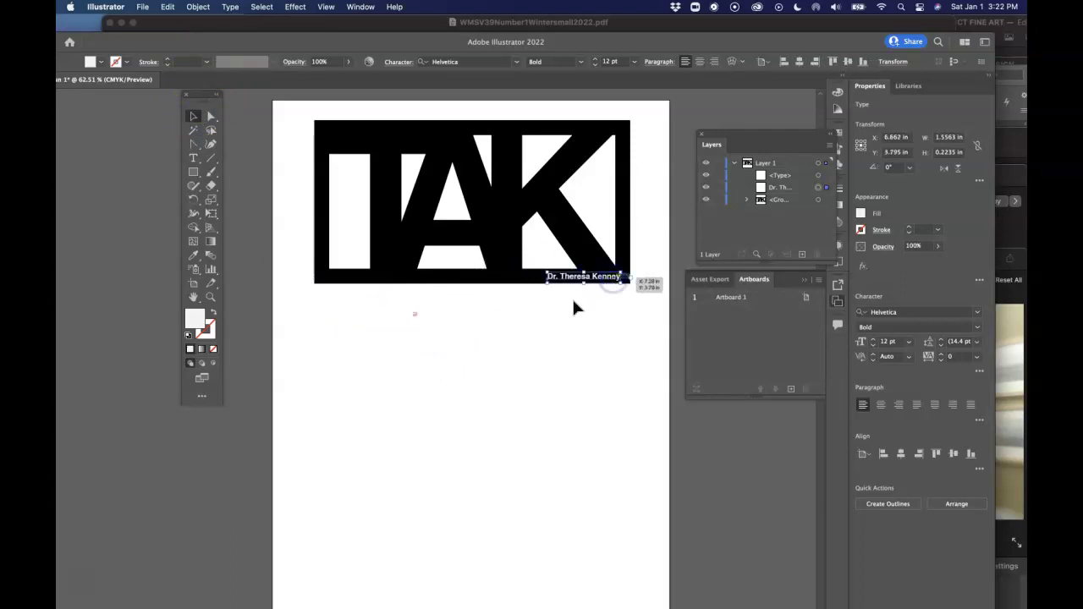
Delete the stray empty text object left below the logo
click(510, 358)
drag(398, 313, 453, 328)
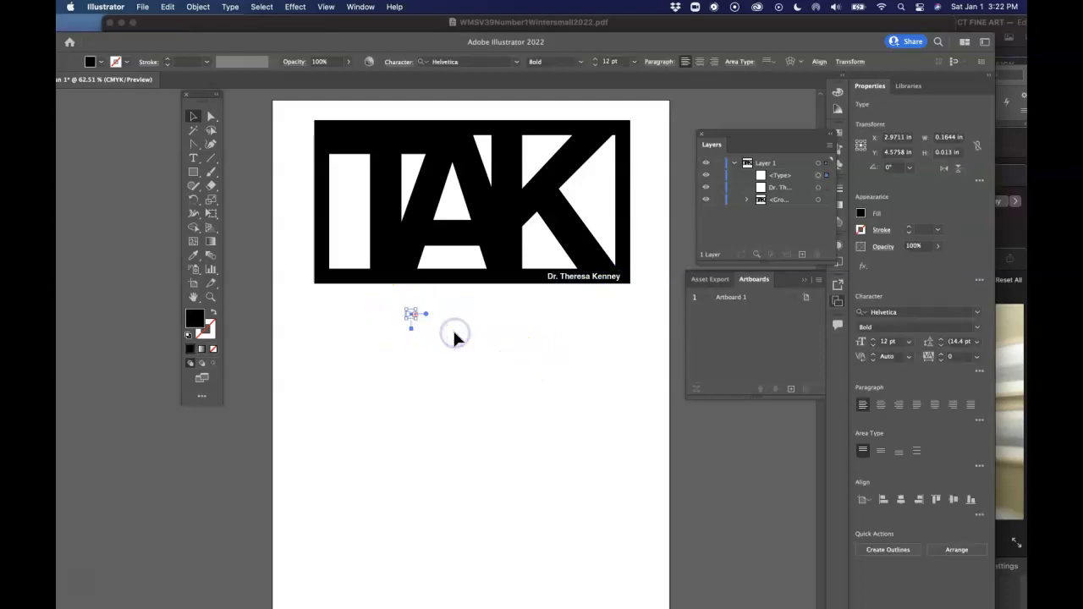
key(Delete)
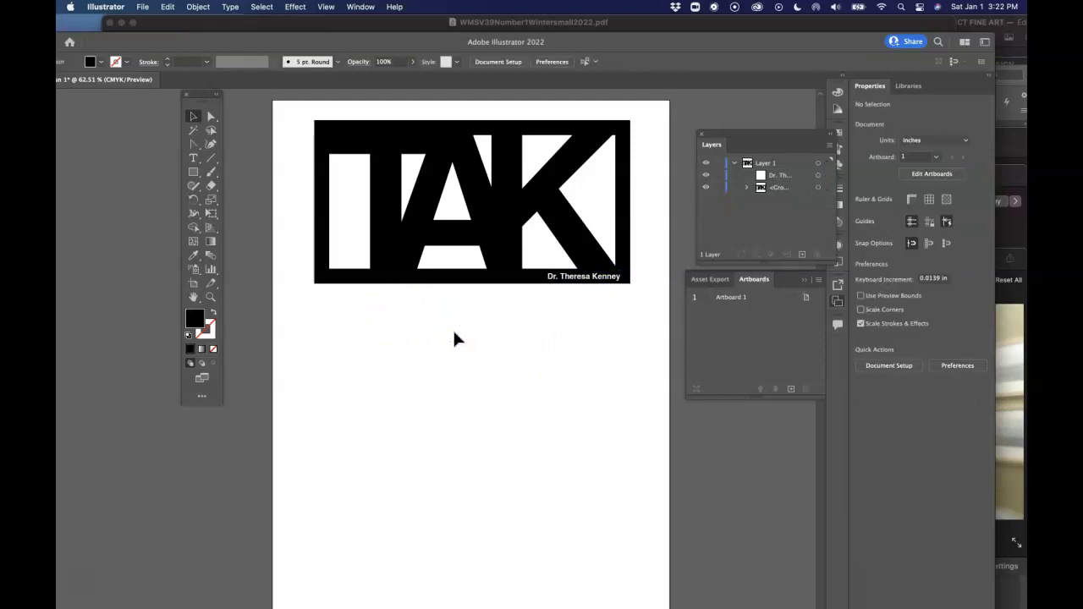